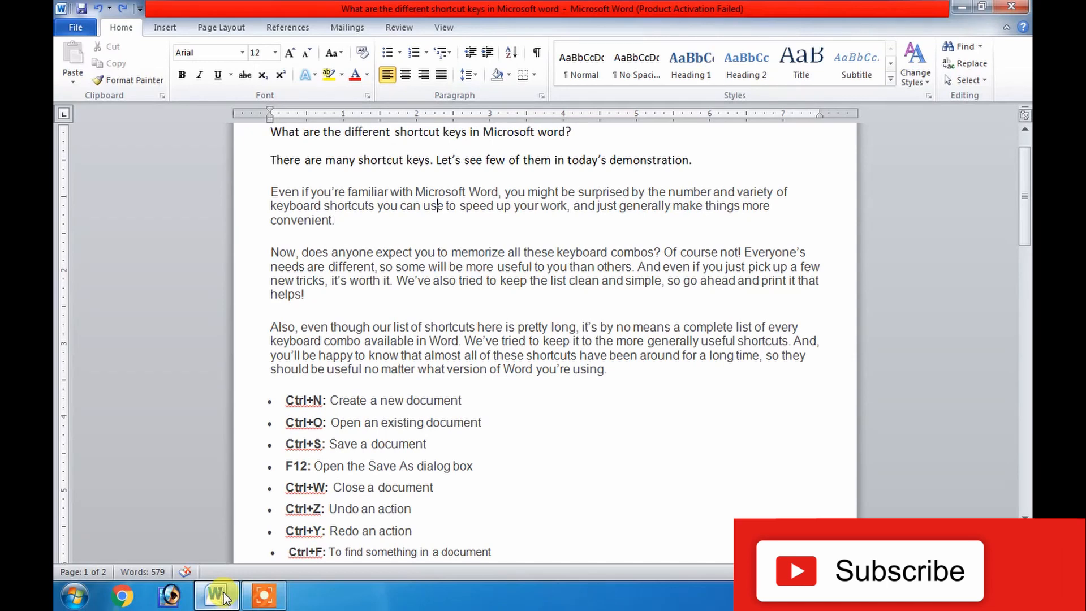
- Read through the whole shortcut list, from the introduction to the trademark symbol entry and back to the title
{"action": "key", "text": "Down"}
{"action": "key", "text": "Down"}
{"action": "key", "text": "Down"}
{"action": "key", "text": "Down"}
{"action": "key", "text": "Down"}
{"action": "key", "text": "Down"}
{"action": "key", "text": "Down"}
{"action": "key", "text": "Down"}
{"action": "key", "text": "Down"}
{"action": "key", "text": "Down"}
{"action": "key", "text": "Down"}
{"action": "key", "text": "Down"}
{"action": "key", "text": "Down"}
{"action": "key", "text": "Down"}
{"action": "key", "text": "Down"}
{"action": "key", "text": "Down"}
{"action": "key", "text": "Down"}
{"action": "key", "text": "Down"}
{"action": "key", "text": "Down"}
{"action": "key", "text": "Down"}
{"action": "key", "text": "Down"}
{"action": "key", "text": "Down"}
{"action": "key", "text": "Down"}
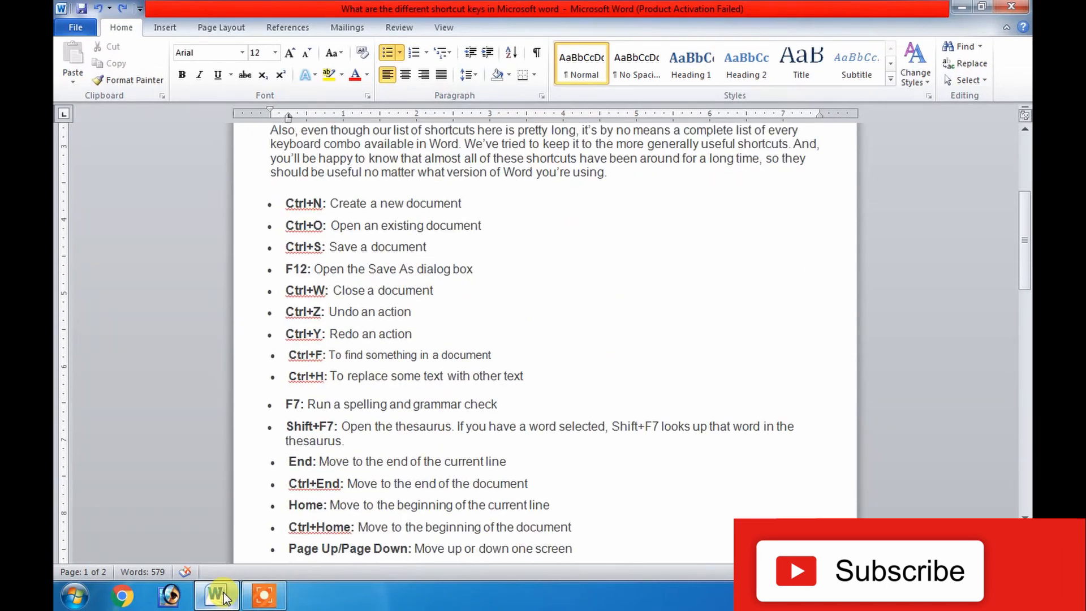
{"action": "key", "text": "Down"}
{"action": "key", "text": "Down"}
{"action": "key", "text": "Down"}
{"action": "key", "text": "Down"}
{"action": "key", "text": "Down"}
{"action": "key", "text": "Down"}
{"action": "key", "text": "Down"}
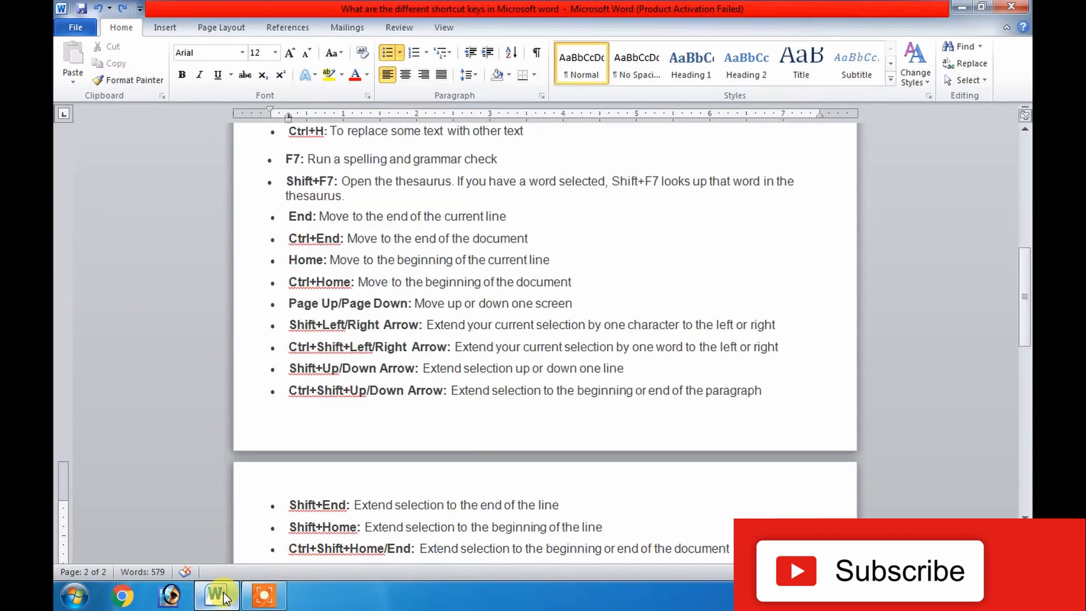
{"action": "key", "text": "Down"}
{"action": "key", "text": "Down"}
{"action": "key", "text": "Down"}
{"action": "key", "text": "Down"}
{"action": "key", "text": "Down"}
{"action": "key", "text": "Down"}
{"action": "key", "text": "Down"}
{"action": "key", "text": "Down"}
{"action": "key", "text": "Down"}
{"action": "key", "text": "Down"}
{"action": "key", "text": "Down"}
{"action": "key", "text": "Down"}
{"action": "key", "text": "Down"}
{"action": "key", "text": "Down"}
{"action": "key", "text": "Down"}
{"action": "key", "text": "Down"}
{"action": "key", "text": "Down"}
{"action": "key", "text": "Down"}
{"action": "key", "text": "Down"}
{"action": "key", "text": "Down"}
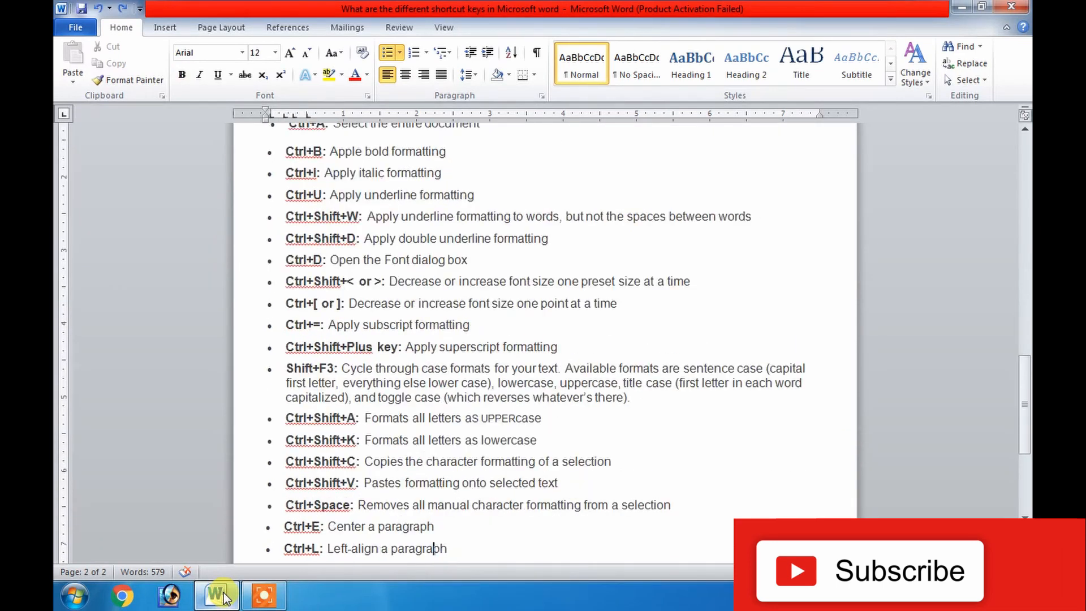
{"action": "key", "text": "Down"}
{"action": "key", "text": "Down"}
{"action": "key", "text": "Down"}
{"action": "key", "text": "Down"}
{"action": "key", "text": "Down"}
{"action": "key", "text": "Down"}
{"action": "key", "text": "Down"}
{"action": "key", "text": "Down"}
{"action": "key", "text": "Down"}
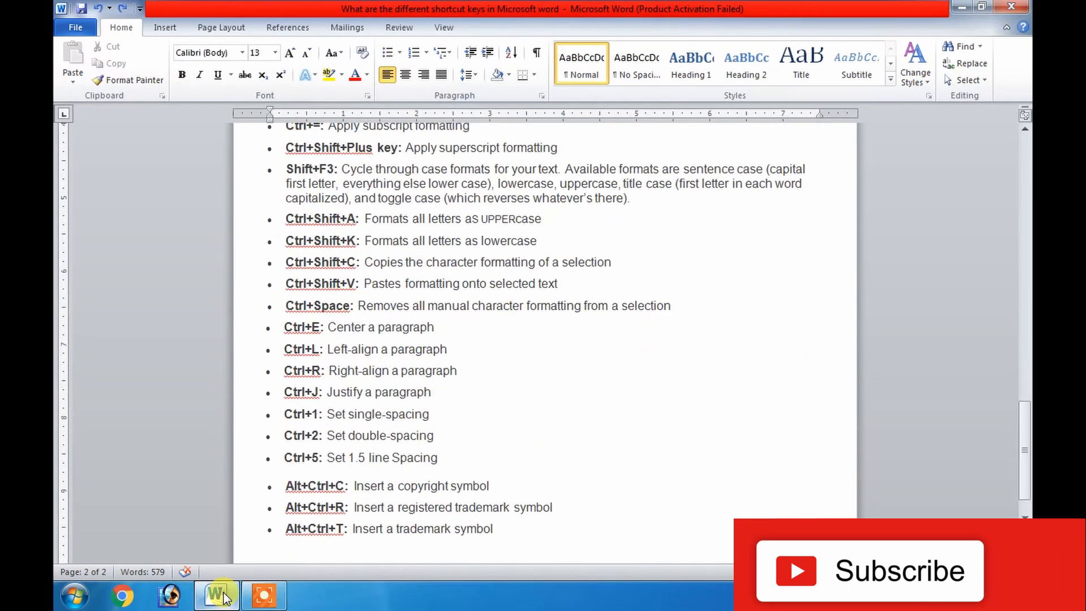
{"action": "key", "text": "Up"}
{"action": "key", "text": "Up"}
{"action": "key", "text": "Up"}
{"action": "key", "text": "Up"}
{"action": "key", "text": "Up"}
{"action": "key", "text": "Up"}
{"action": "key", "text": "Up"}
{"action": "key", "text": "Up"}
{"action": "key", "text": "Up"}
{"action": "key", "text": "Up"}
{"action": "key", "text": "Up"}
{"action": "key", "text": "Up"}
{"action": "key", "text": "Up"}
{"action": "key", "text": "Up"}
{"action": "key", "text": "Up"}
{"action": "key", "text": "Up"}
{"action": "key", "text": "Up"}
{"action": "key", "text": "Up"}
{"action": "key", "text": "Up"}
{"action": "key", "text": "Up"}
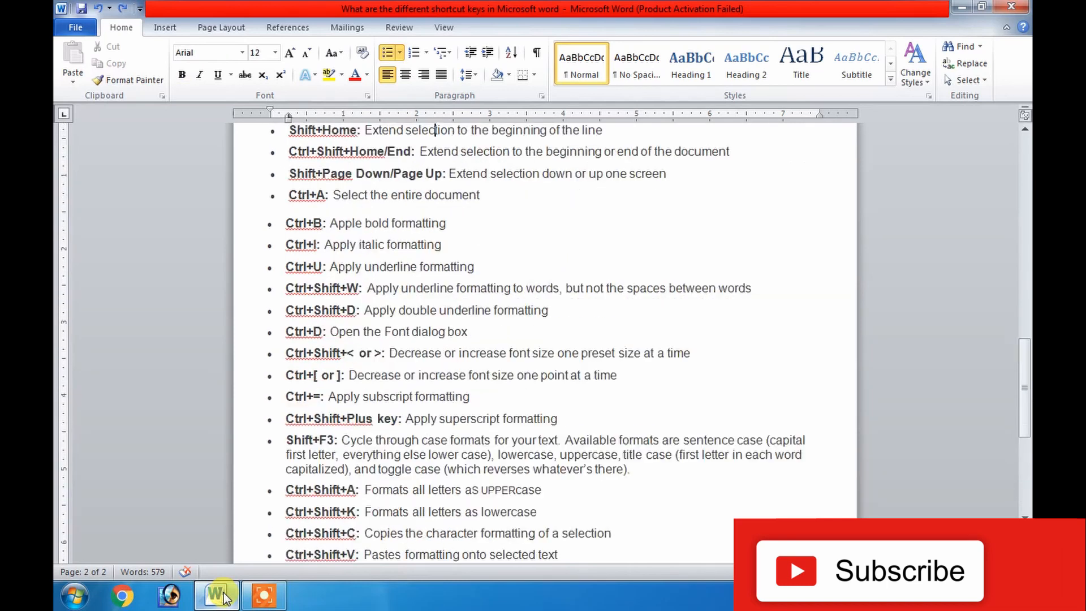
{"action": "key", "text": "Up"}
{"action": "key", "text": "Up"}
{"action": "key", "text": "Up"}
{"action": "key", "text": "Up"}
{"action": "key", "text": "Up"}
{"action": "key", "text": "Up"}
{"action": "key", "text": "Up"}
{"action": "key", "text": "Up"}
{"action": "key", "text": "Up"}
{"action": "key", "text": "Up"}
{"action": "key", "text": "Up"}
{"action": "key", "text": "Up"}
{"action": "key", "text": "Up"}
{"action": "key", "text": "Up"}
{"action": "key", "text": "Up"}
{"action": "key", "text": "Up"}
{"action": "key", "text": "Up"}
{"action": "key", "text": "Up"}
{"action": "key", "text": "Up"}
{"action": "key", "text": "Up"}
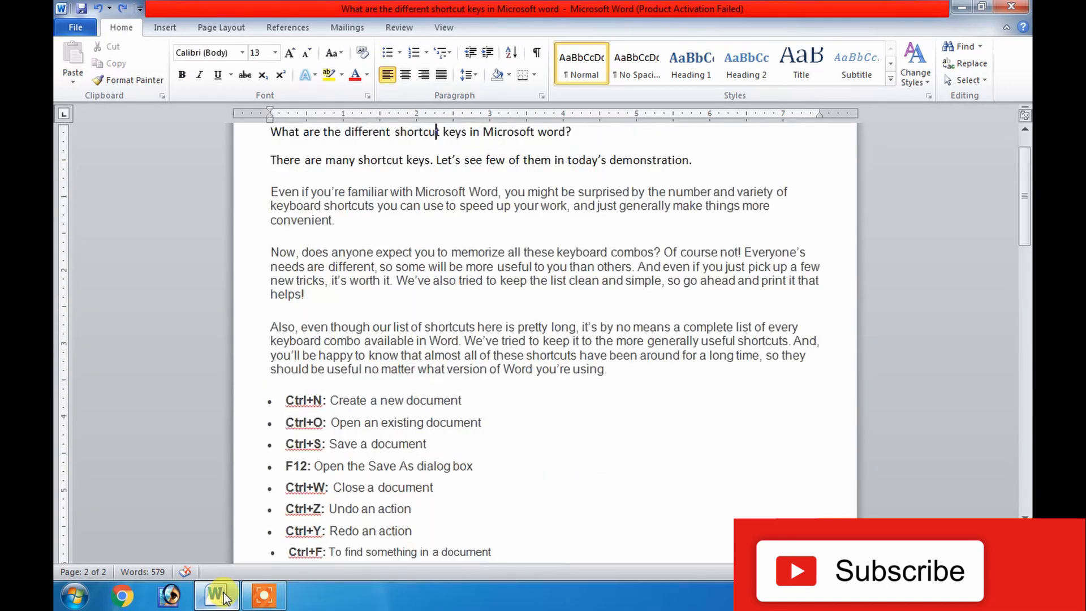
- Place the cursor in the "Create a new document" entry of the shortcut list and create a new blank document
{"action": "key", "text": "Down"}
{"action": "key", "text": "Down"}
{"action": "key", "text": "Down"}
{"action": "key", "text": "Down"}
{"action": "key", "text": "Down"}
{"action": "key", "text": "Down"}
{"action": "key", "text": "Down"}
{"action": "key", "text": "Down"}
{"action": "key", "text": "Down"}
{"action": "key", "text": "Down"}
{"action": "key", "text": "Down"}
{"action": "key", "text": "Down"}
{"action": "key", "text": "Down"}
{"action": "key", "text": "Down"}
{"action": "key", "text": "Down"}
{"action": "key", "text": "Down"}
{"action": "key", "text": "Down"}
{"action": "key", "text": "Down"}
{"action": "key", "text": "Down"}
{"action": "key", "text": "Down"}
{"action": "key", "text": "Down"}
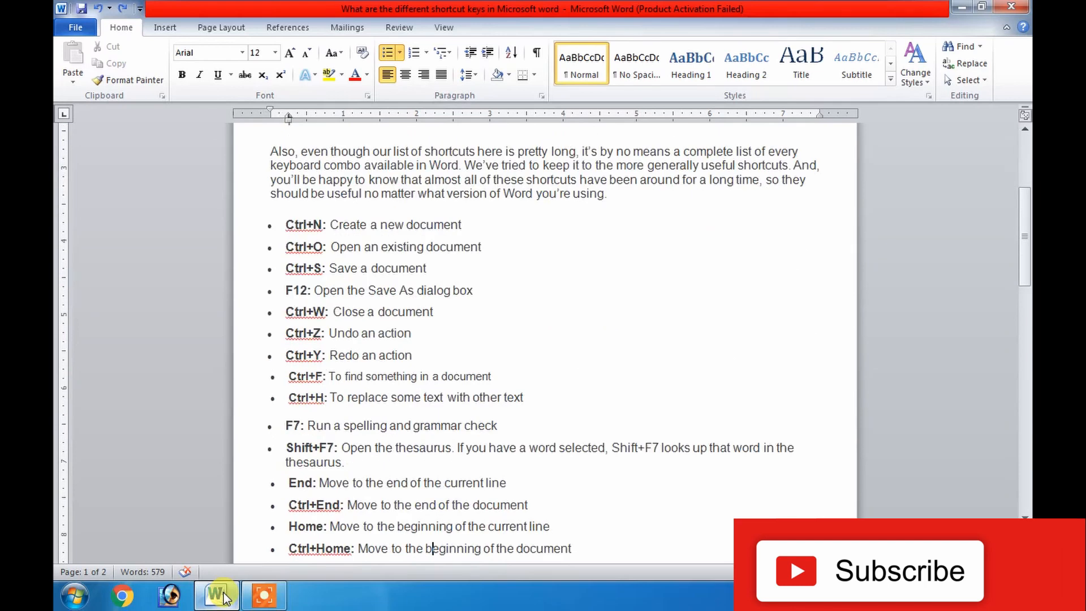
{"action": "key", "text": "Up"}
{"action": "key", "text": "Up"}
{"action": "key", "text": "Up"}
{"action": "key", "text": "Up"}
{"action": "key", "text": "Up"}
{"action": "key", "text": "Up"}
{"action": "key", "text": "Up"}
{"action": "key", "text": "Up"}
{"action": "key", "text": "Up"}
{"action": "key", "text": "Up"}
{"action": "key", "text": "Up"}
{"action": "key", "text": "Up"}
{"action": "key", "text": "Up"}
{"action": "key", "text": "Up"}
{"action": "key", "text": "Left"}
{"action": "key", "text": "Left"}
{"action": "key", "text": "Left"}
{"action": "key", "text": "Left"}
{"action": "key", "text": "Left"}
{"action": "key", "text": "Left"}
{"action": "key", "text": "Left"}
{"action": "key", "text": "Left"}
{"action": "key", "text": "Left"}
{"action": "key", "text": "Left"}
{"action": "key", "text": "Left"}
{"action": "key", "text": "Left"}
{"action": "key", "text": "Left"}
{"action": "key", "text": "ctrl+n"}
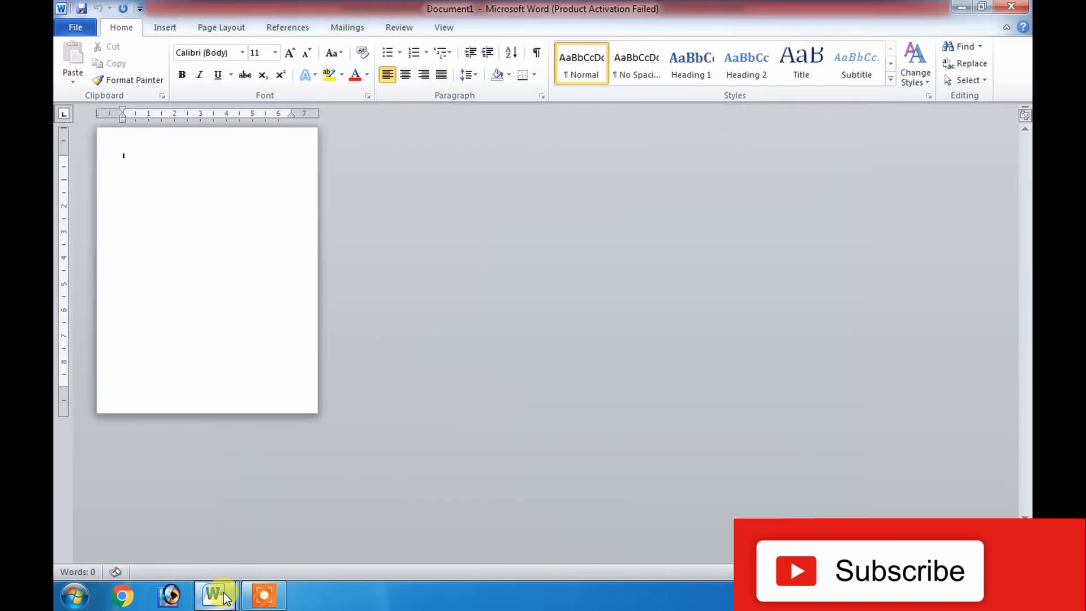
- Return to the shortcut list document and browse the Downloads and Documents folders for a file to open, closing the dialog without opening one
{"action": "mouse_move", "coordinate": [224, 595]}
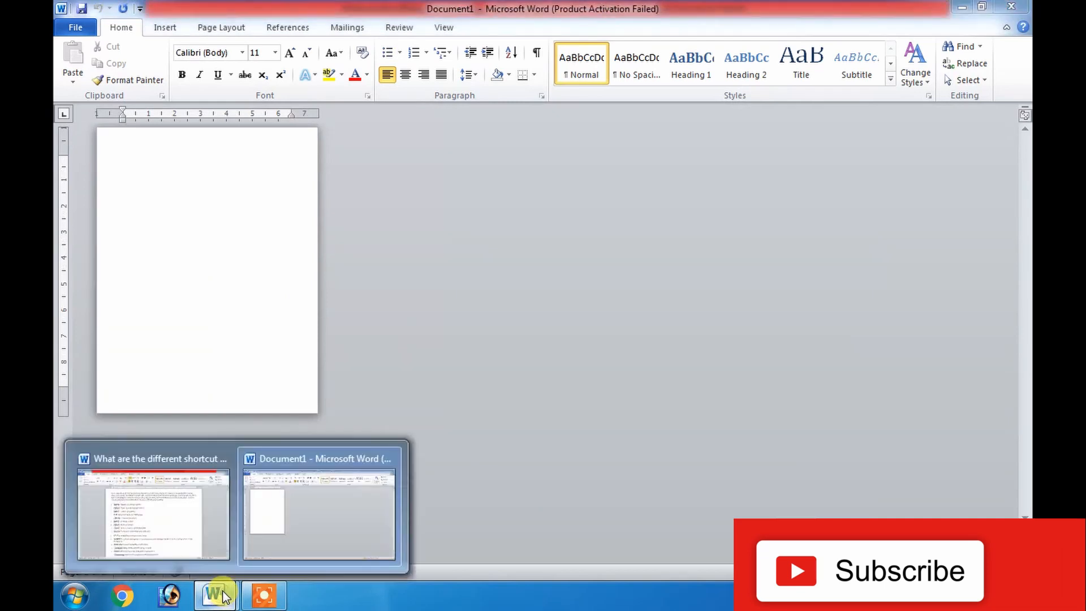
{"action": "left_click", "coordinate": [172, 498]}
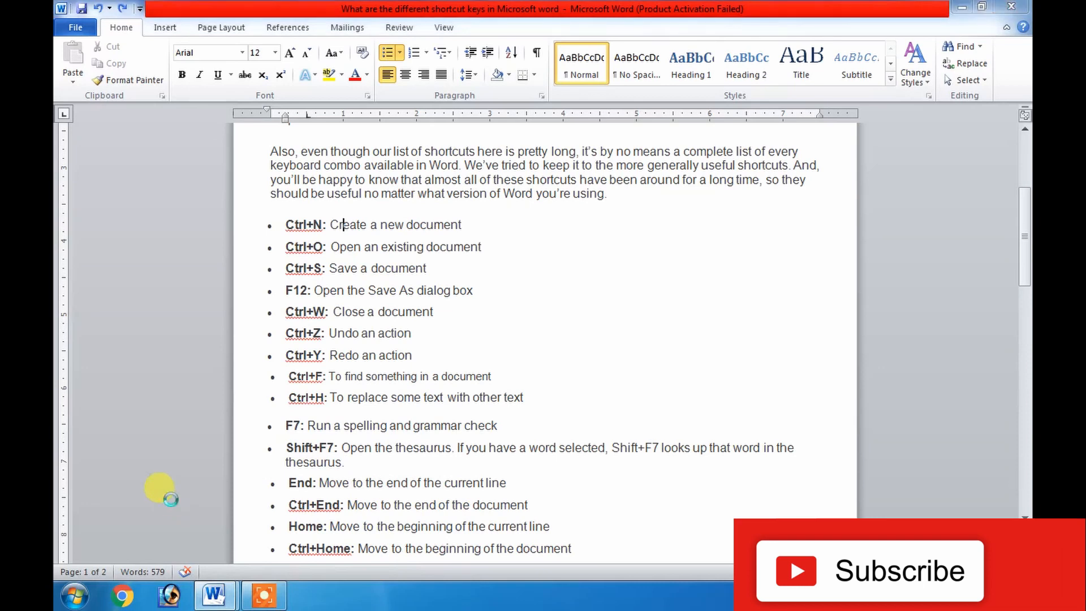
{"action": "key", "text": "ctrl+o"}
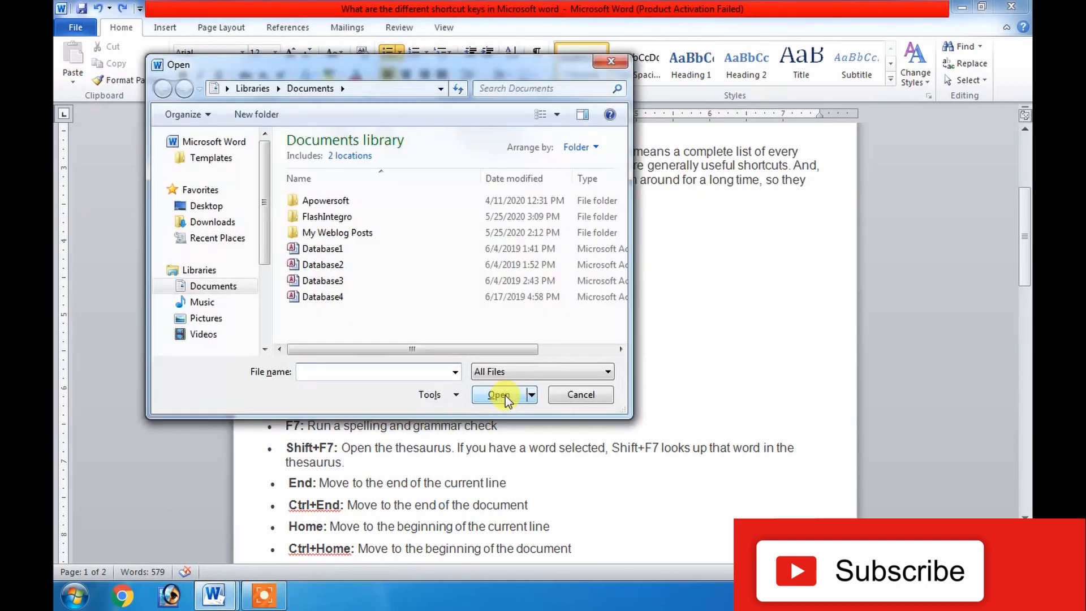
{"action": "left_click", "coordinate": [230, 226]}
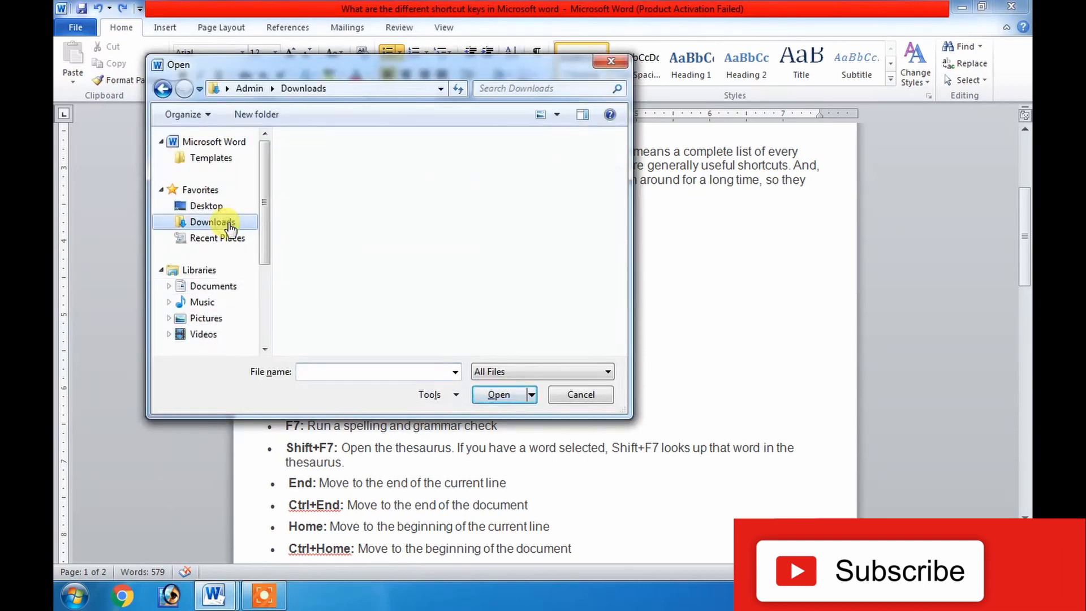
{"action": "left_click", "coordinate": [220, 288]}
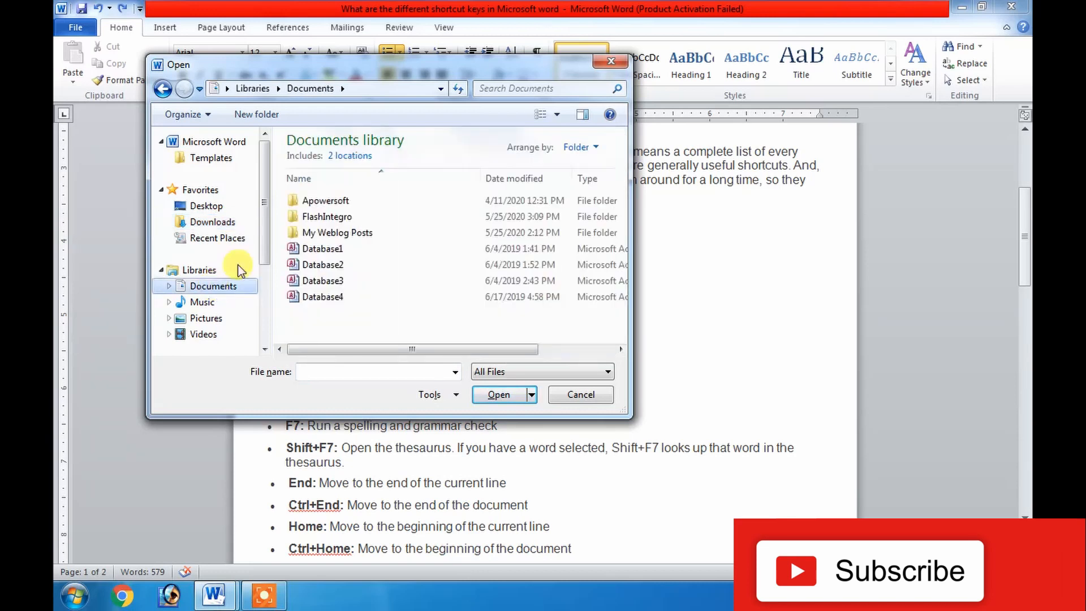
{"action": "left_click", "coordinate": [603, 64]}
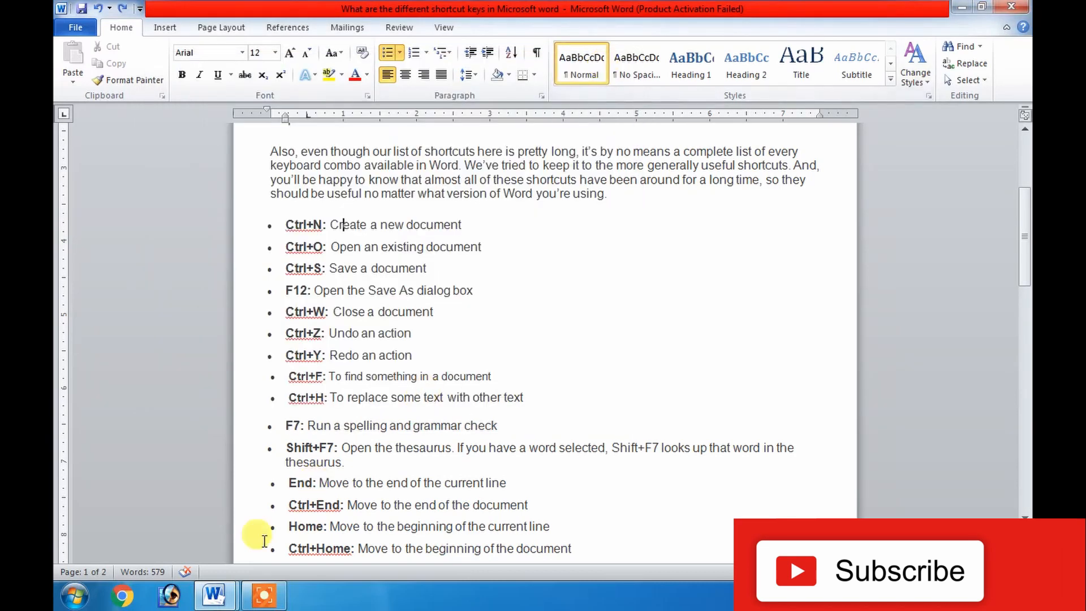
- Switch to the blank document and enter the text "Hello world"
{"action": "mouse_move", "coordinate": [229, 586]}
{"action": "left_click", "coordinate": [293, 513]}
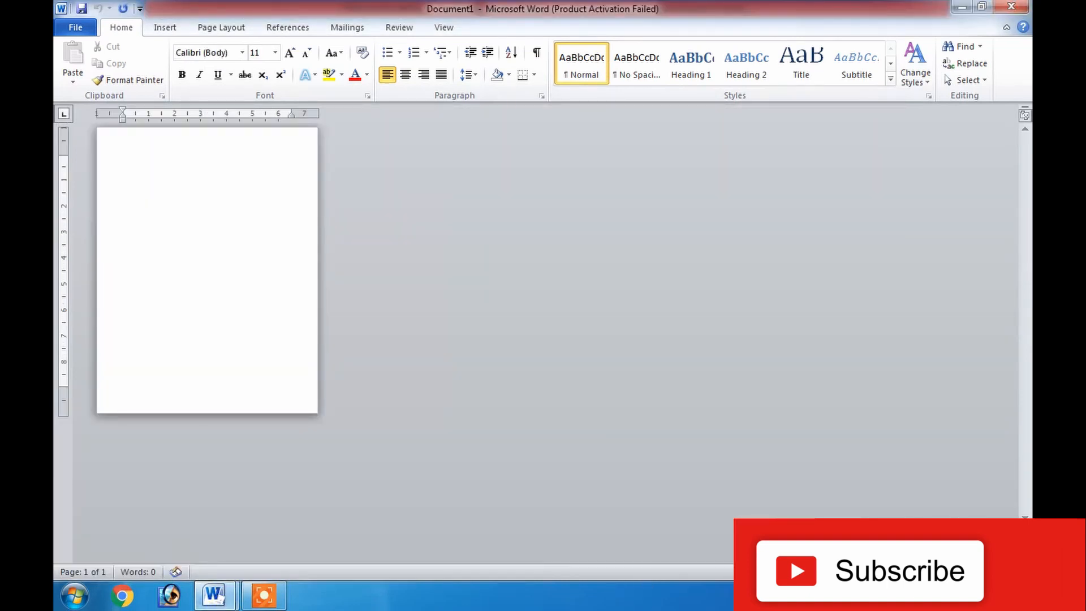
{"action": "type", "text": "Hello wo"}
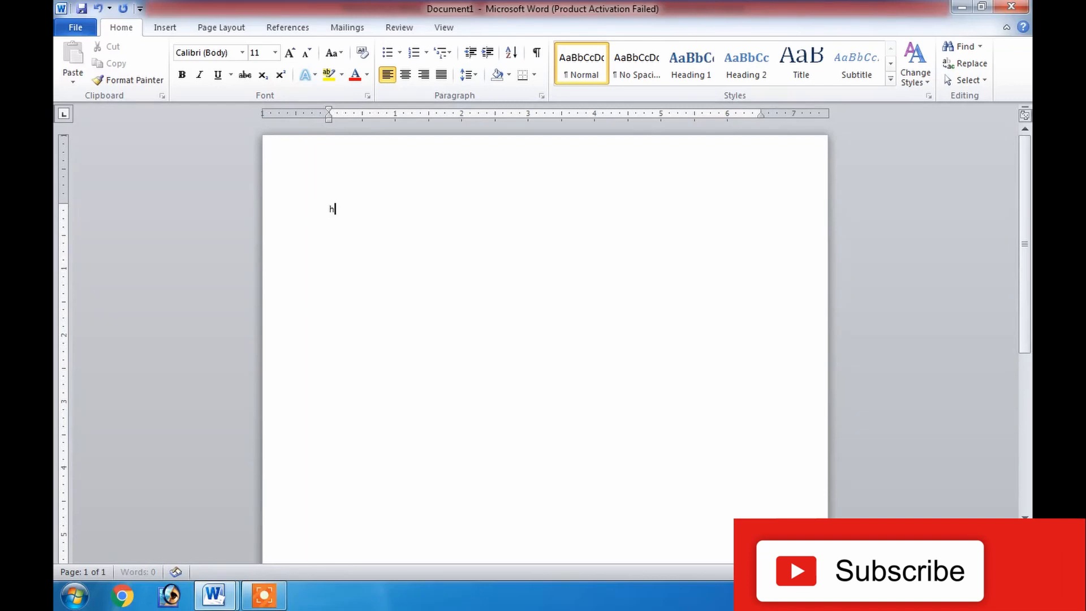
{"action": "type", "text": "rld"}
- Save the new document to the Desktop as a Word Document named "Hello world"
{"action": "key", "text": "ctrl+s"}
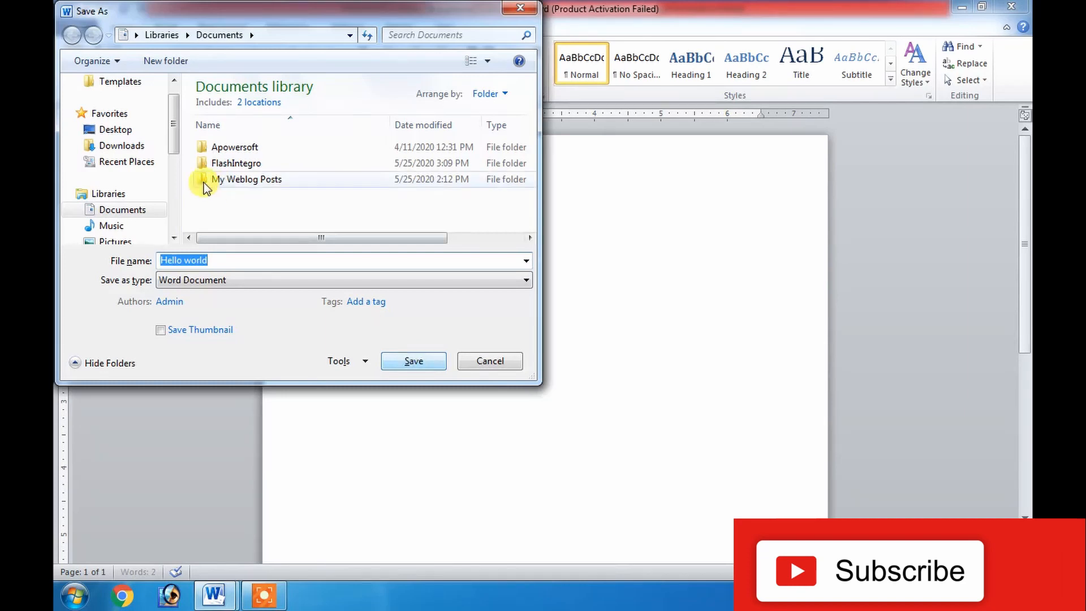
{"action": "left_click", "coordinate": [116, 130]}
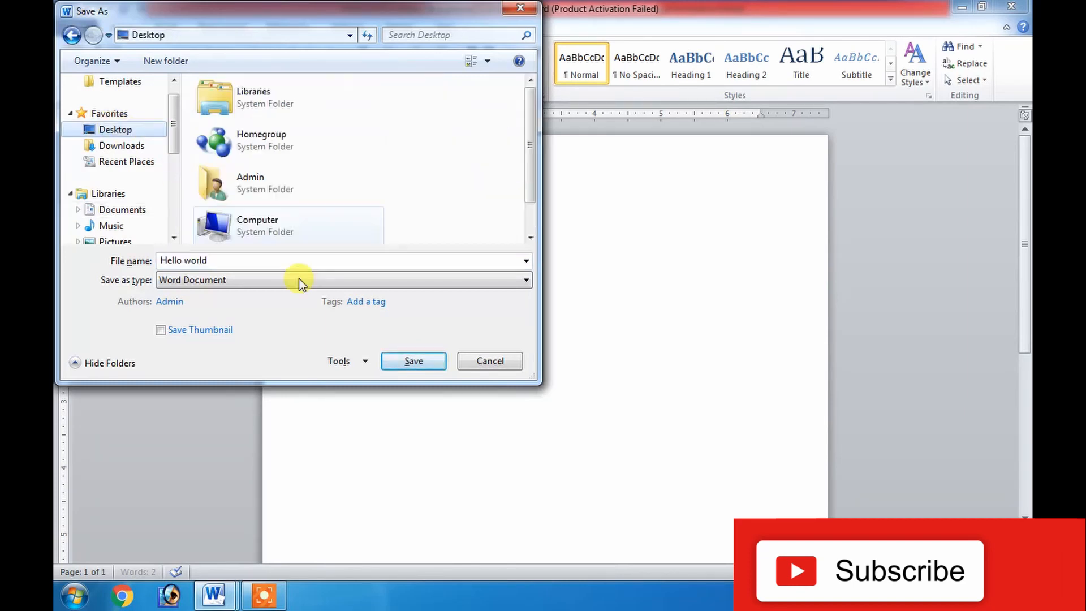
{"action": "left_click", "coordinate": [401, 361]}
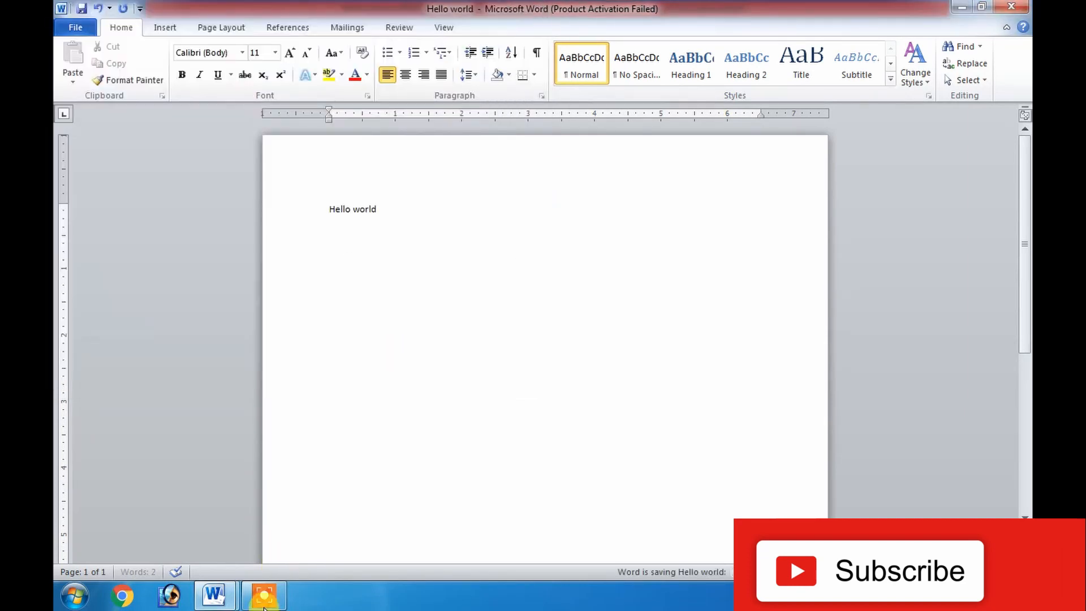
- Close the "Hello world" document and bring the shortcut list document back up
{"action": "mouse_move", "coordinate": [233, 605]}
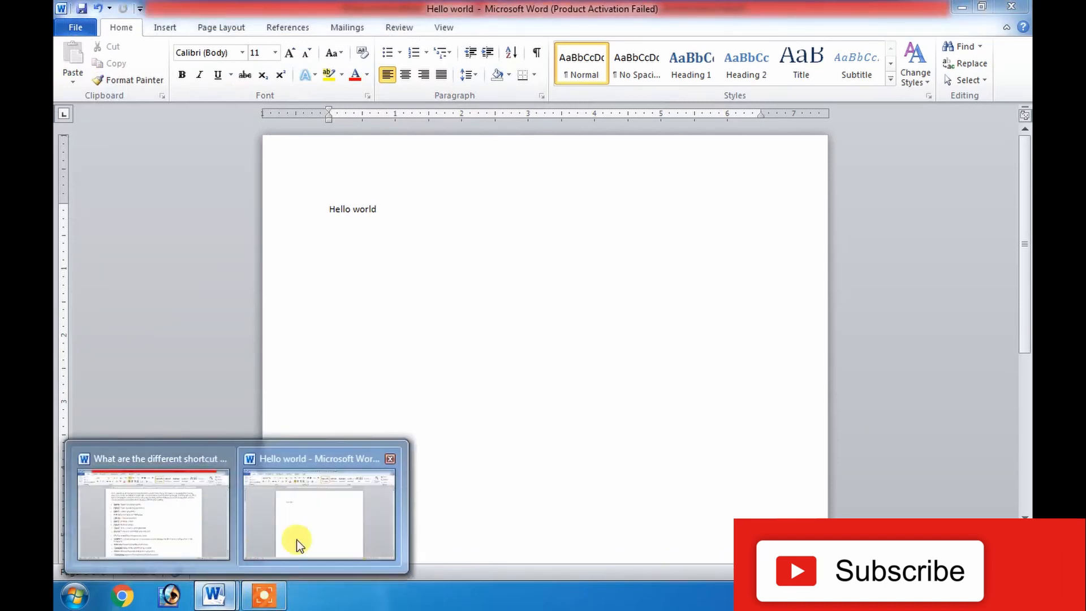
{"action": "left_click", "coordinate": [387, 462]}
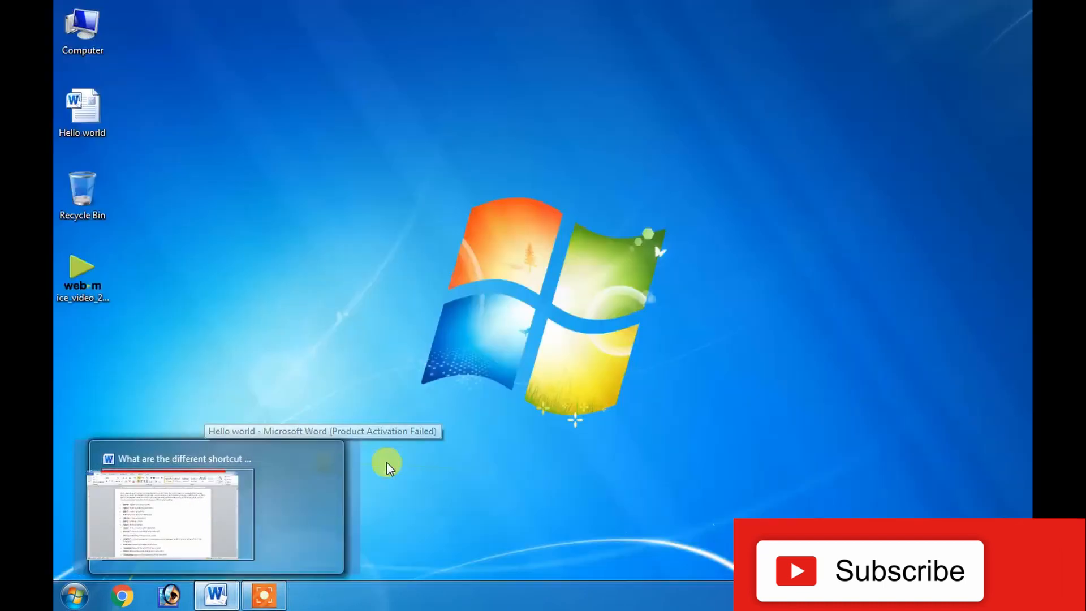
{"action": "left_click", "coordinate": [233, 534]}
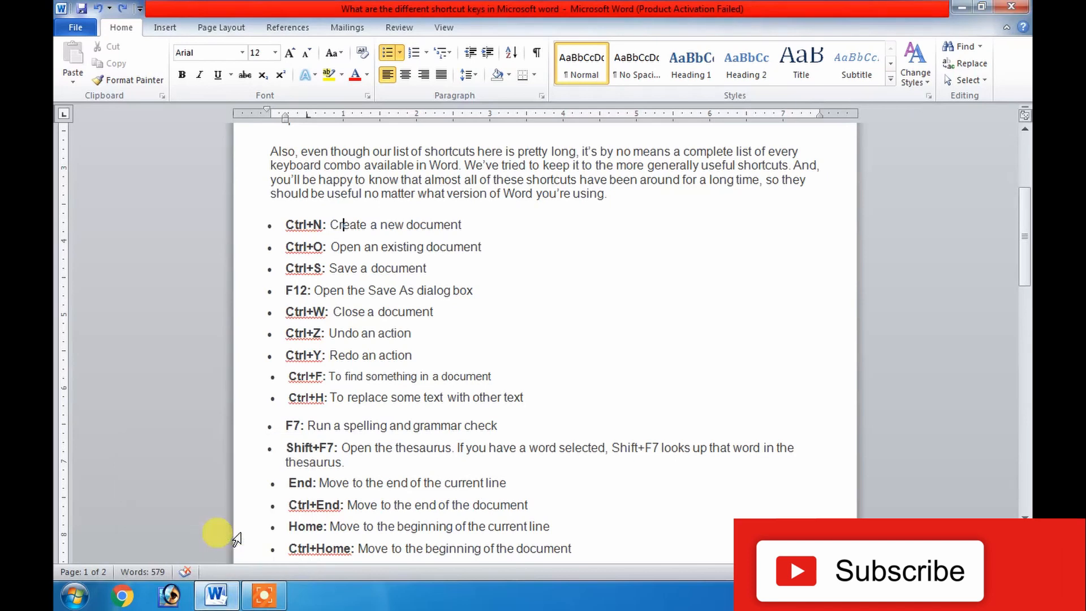
- Open the existing "Hello world" document from the Desktop folder
{"action": "key", "text": "ctrl+o"}
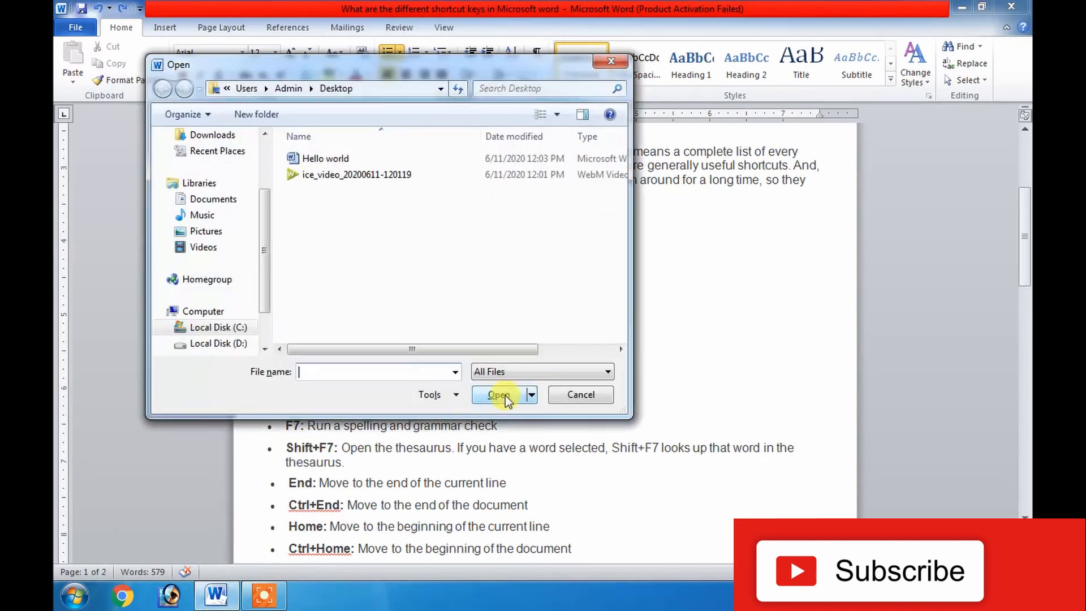
{"action": "left_click", "coordinate": [317, 159]}
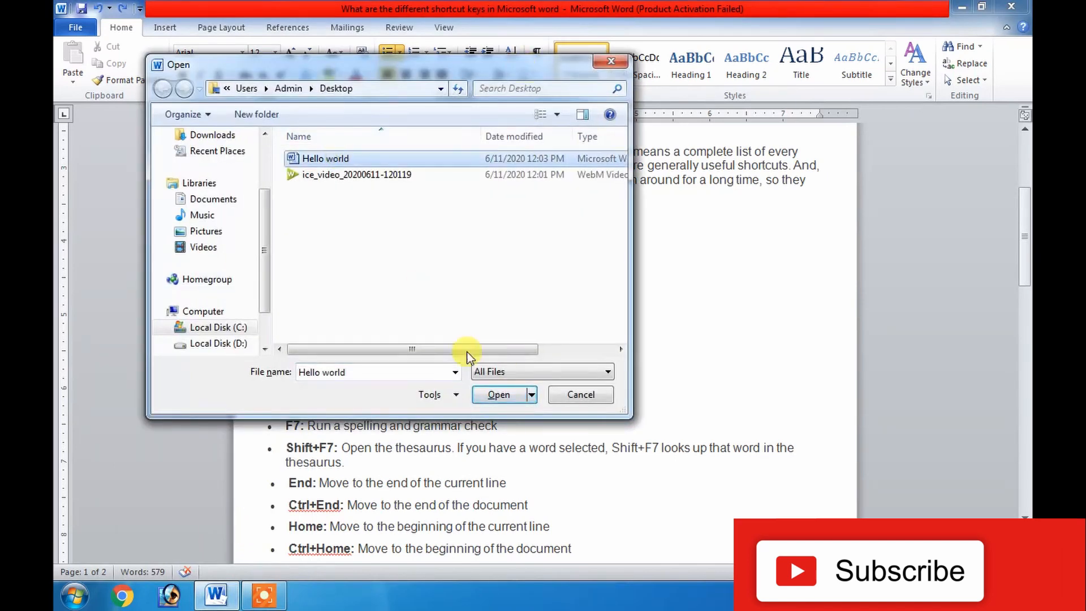
{"action": "left_click", "coordinate": [495, 397]}
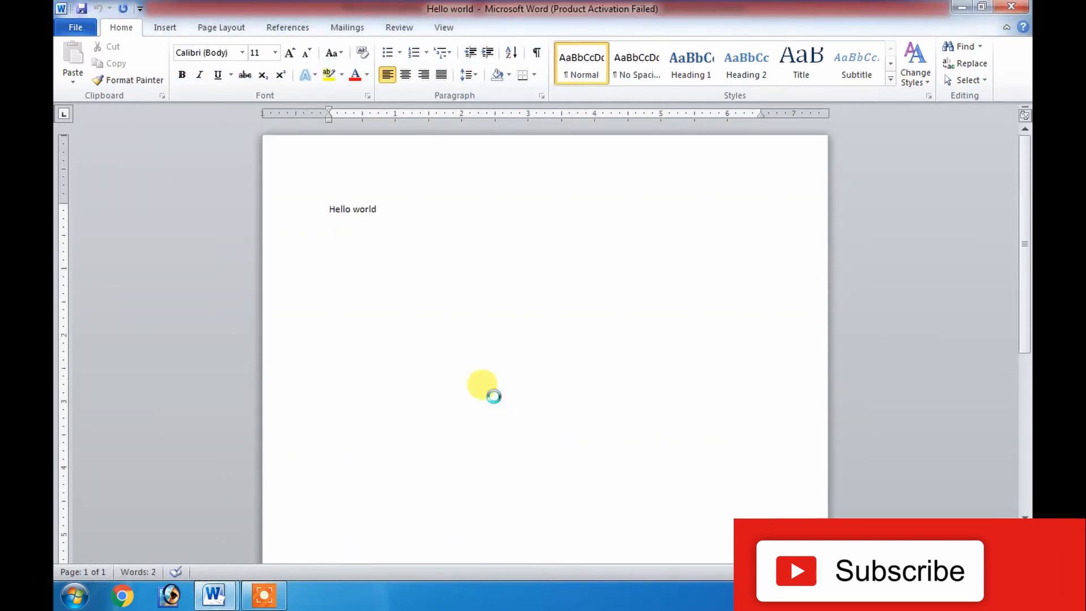
- Save a copy of the document to the Desktop under the name "Hello everyone"
{"action": "key", "text": "F12"}
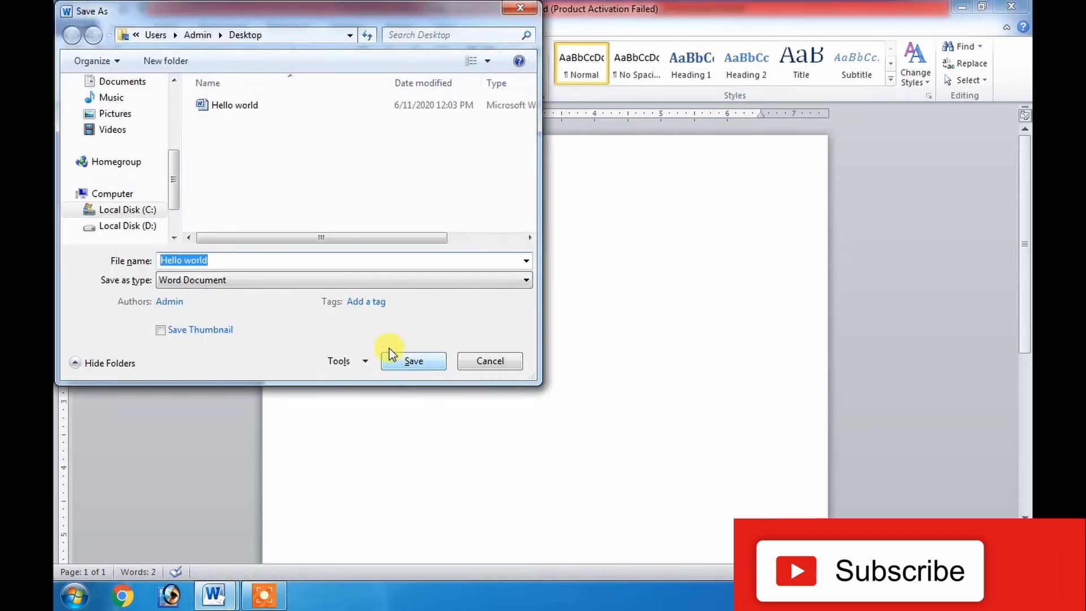
{"action": "left_click", "coordinate": [306, 262]}
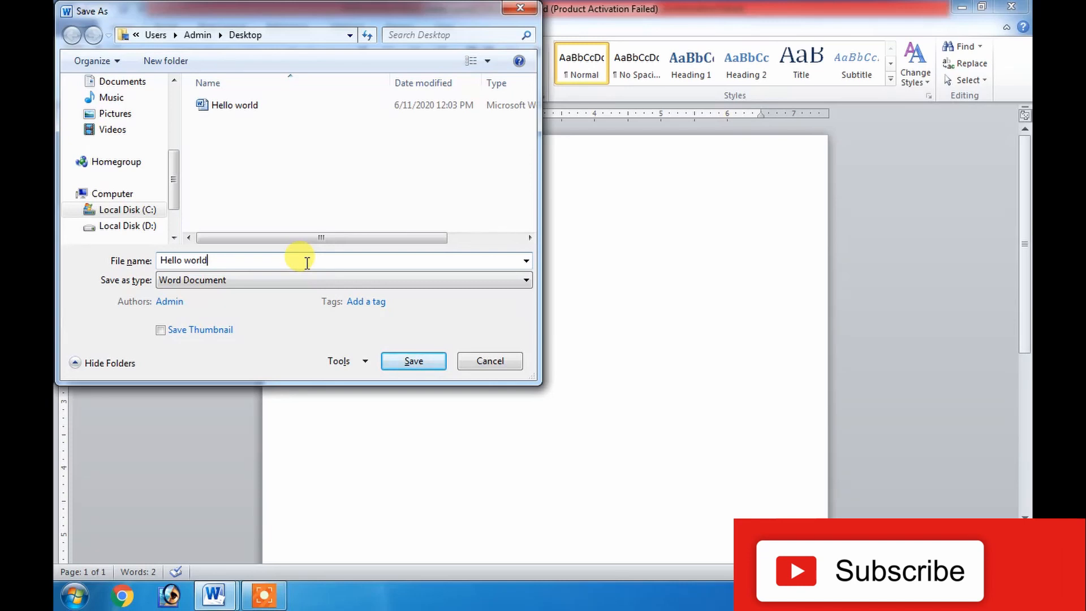
{"action": "key", "text": "BackSpace"}
{"action": "key", "text": "BackSpace"}
{"action": "key", "text": "BackSpace"}
{"action": "key", "text": "BackSpace"}
{"action": "key", "text": "BackSpace"}
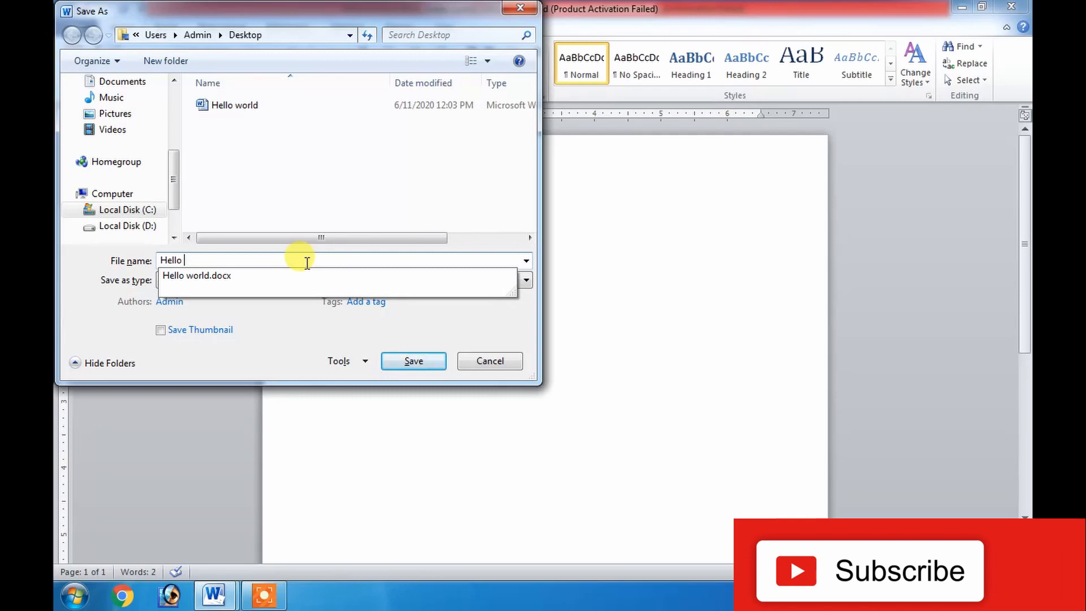
{"action": "type", "text": "everyone"}
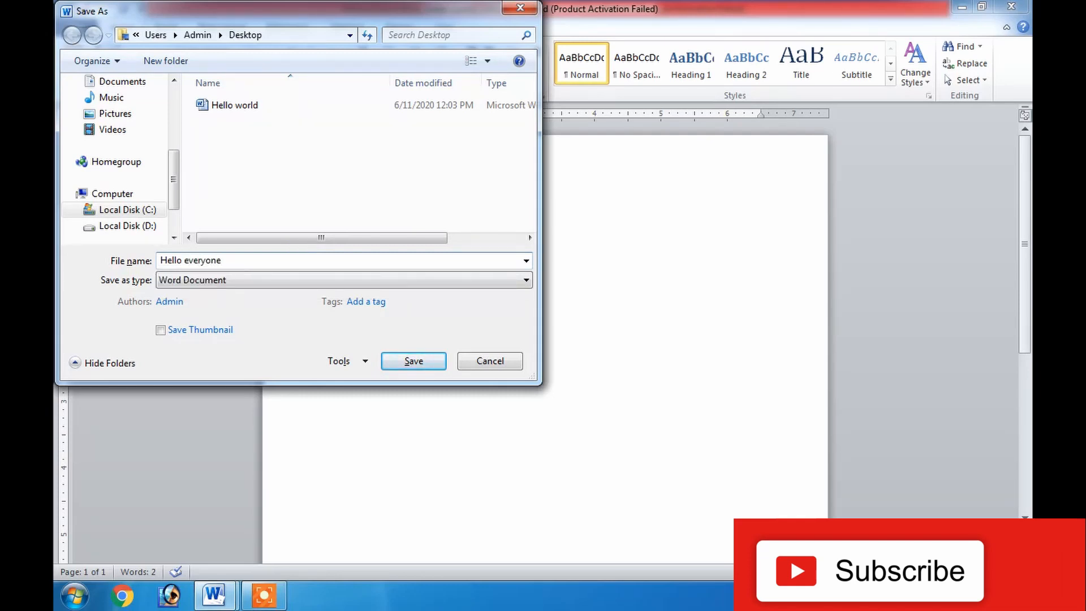
{"action": "key", "text": "Return"}
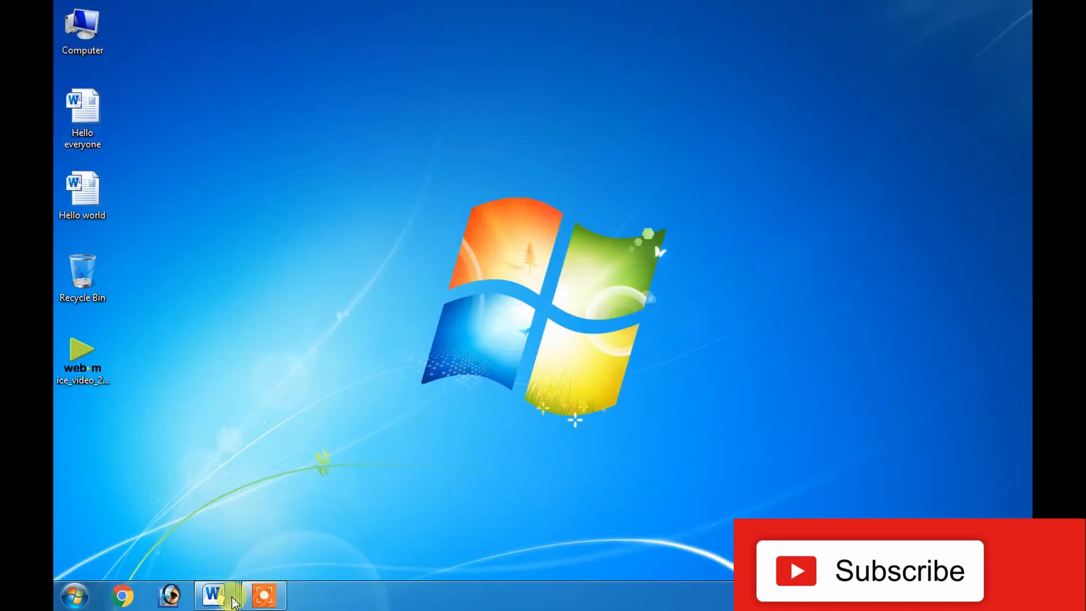
- Bring up the shortcut list document, switch to the "Hello everyone" document and close it
{"action": "mouse_move", "coordinate": [233, 601]}
{"action": "left_click", "coordinate": [176, 507]}
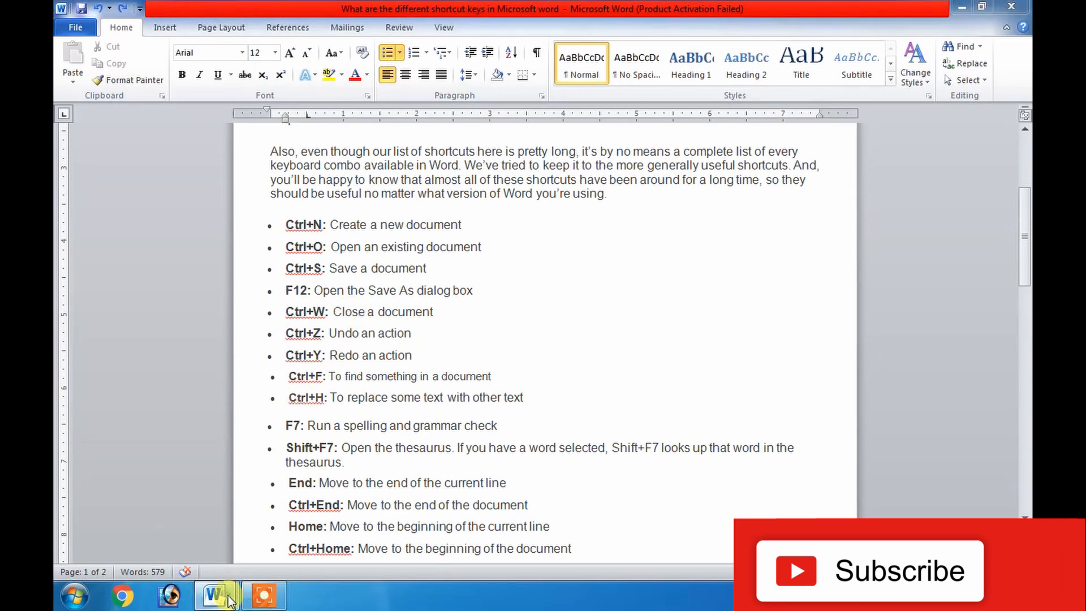
{"action": "mouse_move", "coordinate": [230, 601]}
{"action": "left_click", "coordinate": [324, 531]}
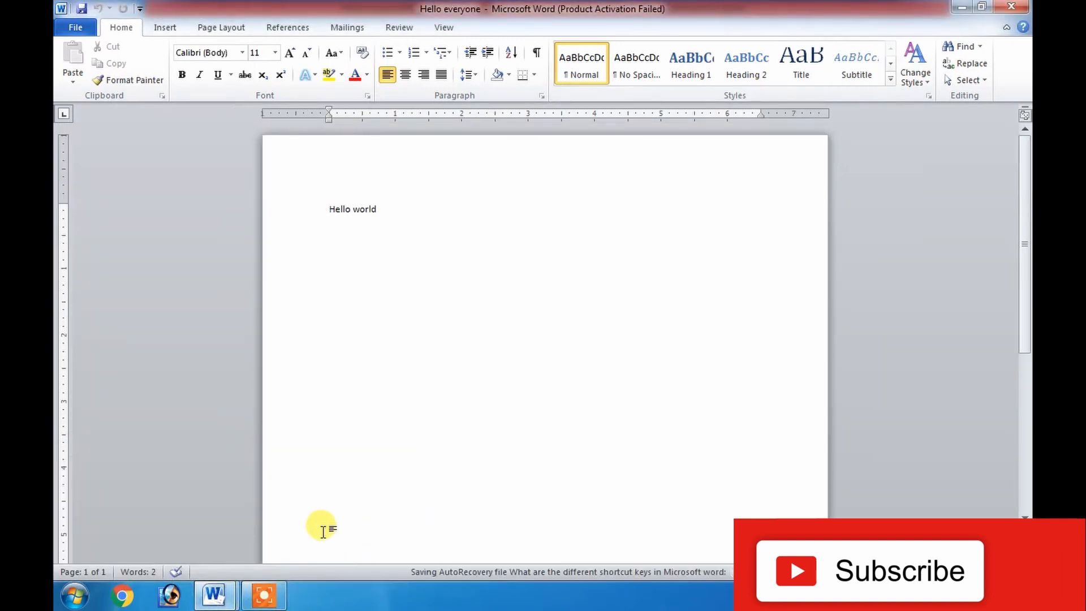
{"action": "key", "text": "ctrl+w"}
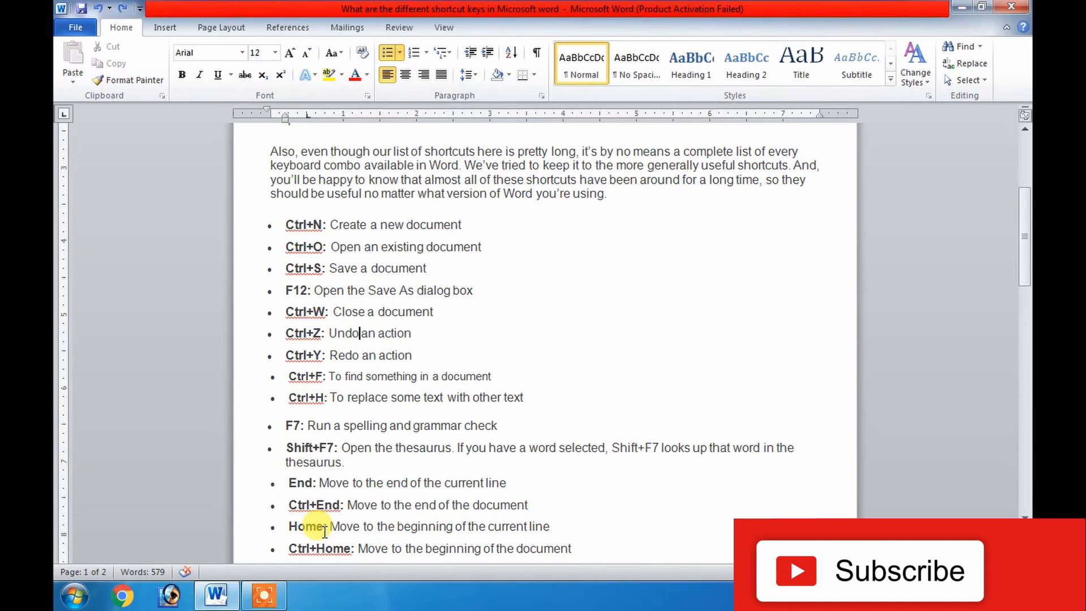
- Add the text "hello everyone" to the end of the "Undo an action" entry in the shortcut list
{"action": "key", "text": "Down"}
{"action": "key", "text": "Down"}
{"action": "key", "text": "End"}
{"action": "type", "text": "he"}
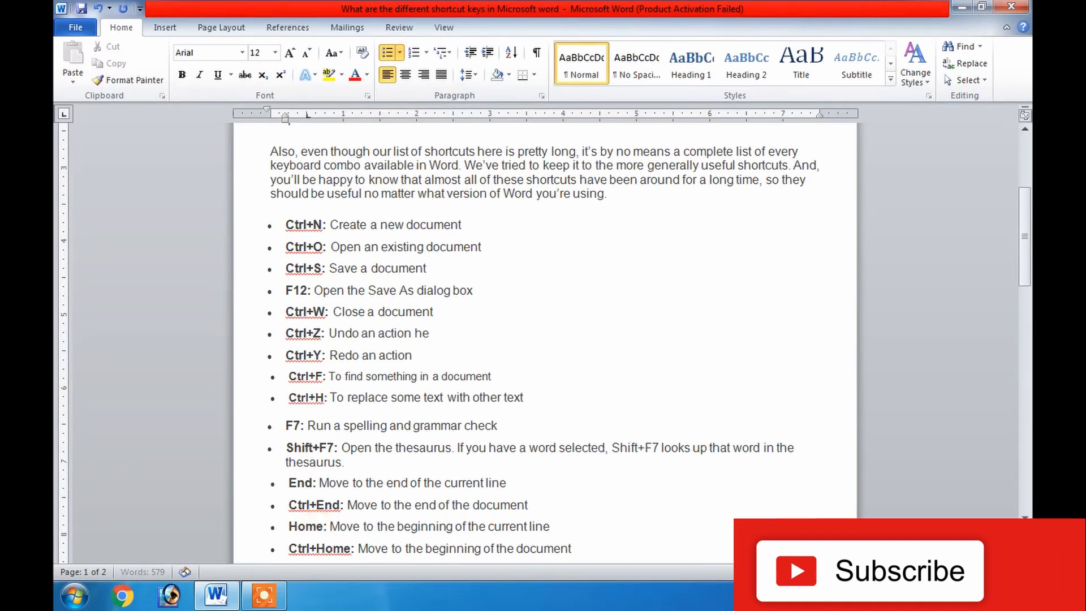
{"action": "type", "text": "llo everyone"}
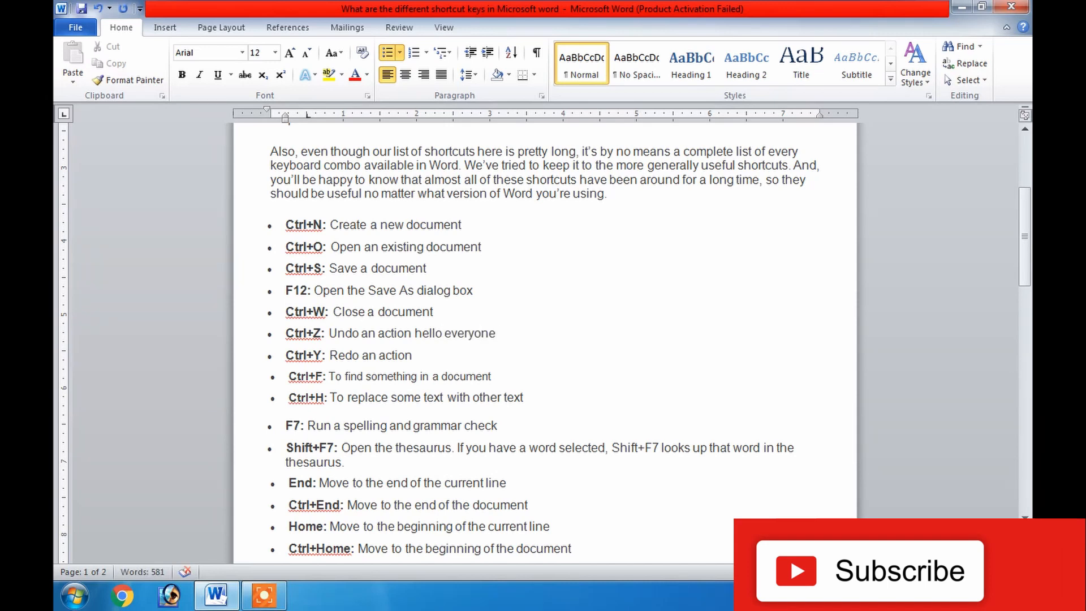
- Undo and redo the added "hello everyone" text twice, finishing with one more undo
{"action": "key", "text": "ctrl+z"}
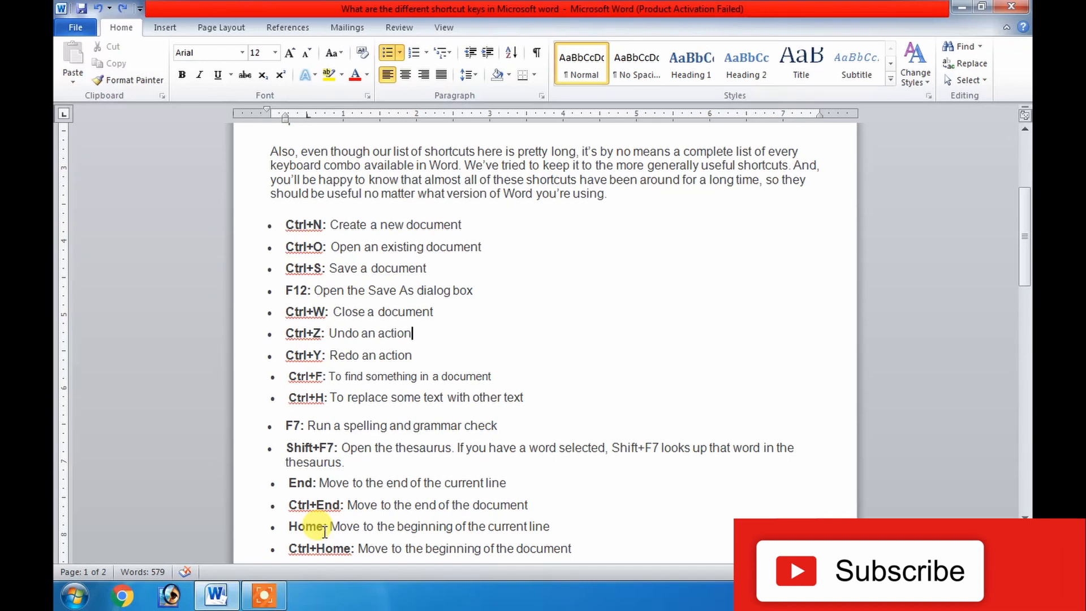
{"action": "key", "text": "ctrl+y"}
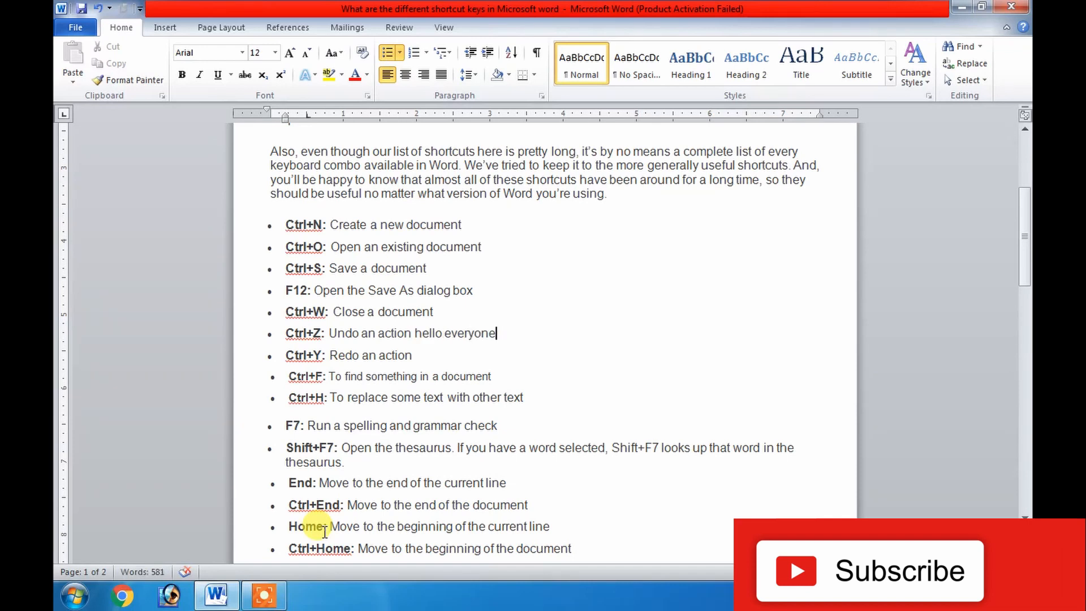
{"action": "key", "text": "ctrl+z"}
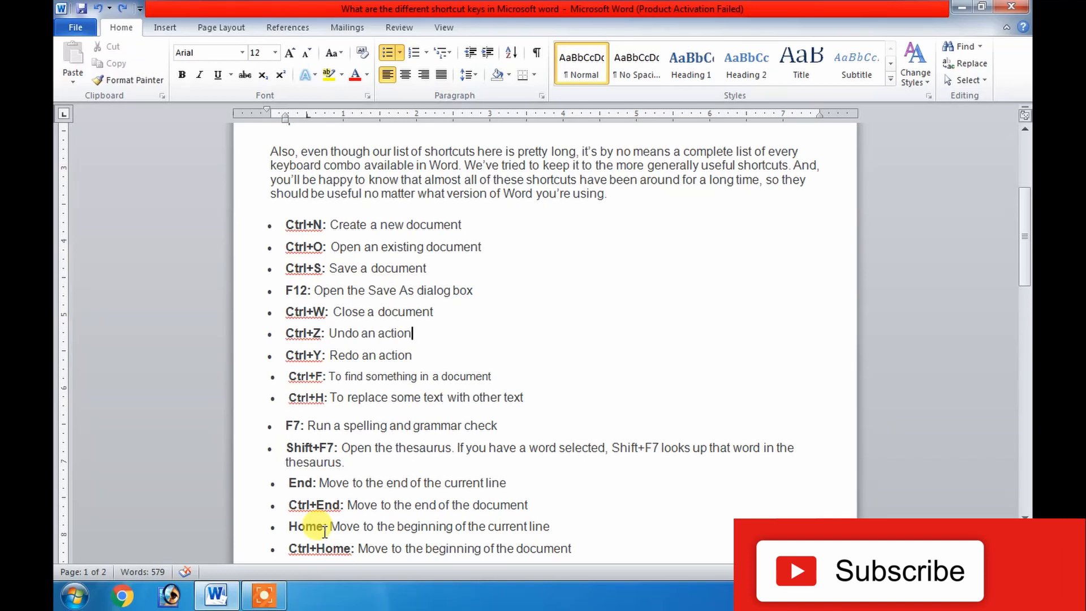
{"action": "key", "text": "ctrl+y"}
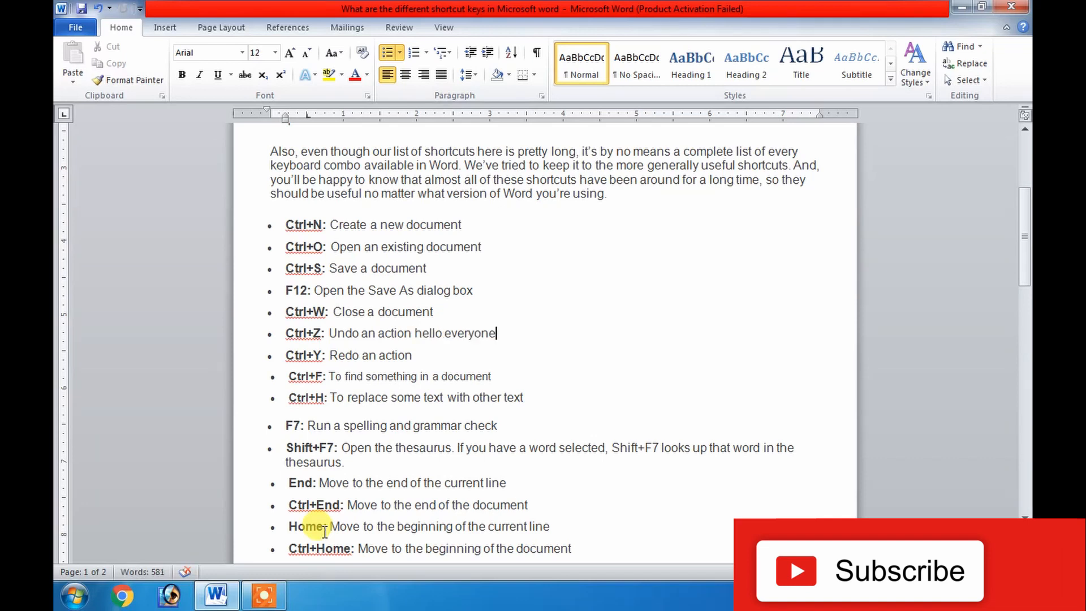
{"action": "key", "text": "ctrl+z"}
- Search the shortcut list for "Ctrl" and step forward through several matches
{"action": "key", "text": "Down"}
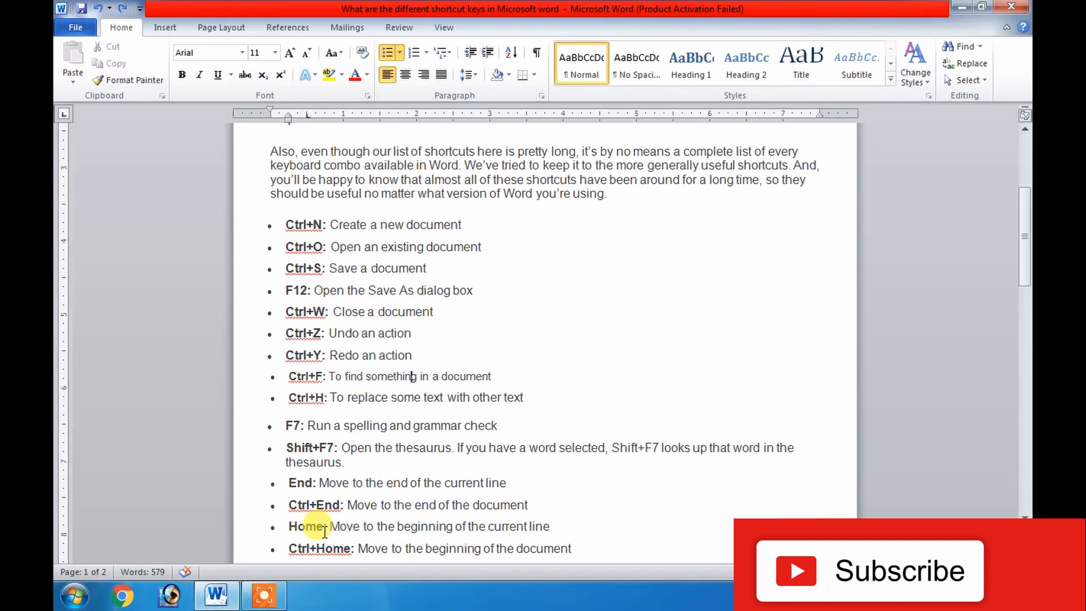
{"action": "key", "text": "ctrl+f"}
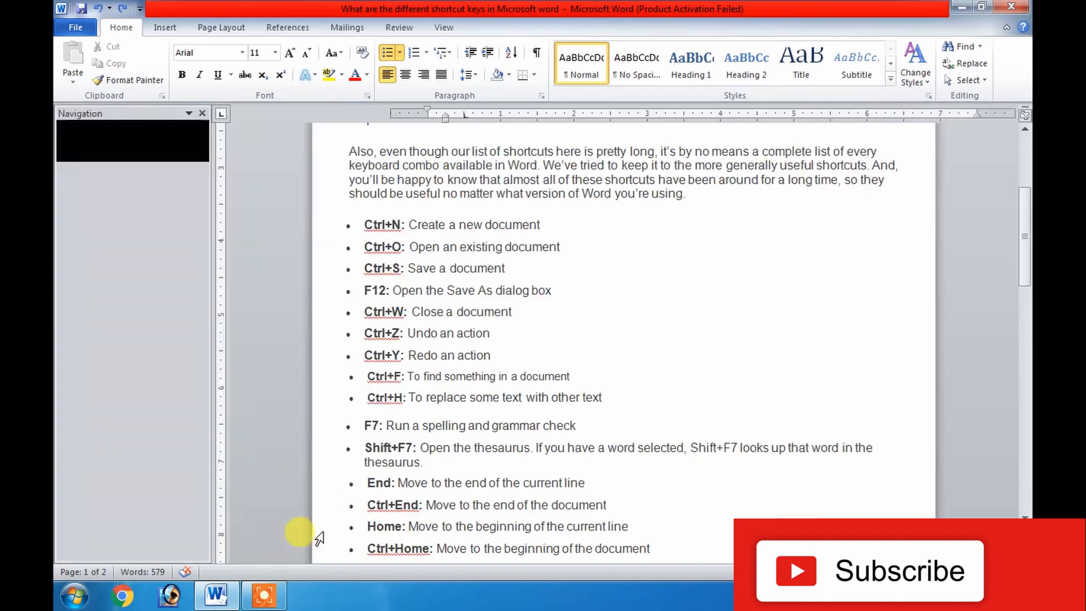
{"action": "type", "text": "Ctrl"}
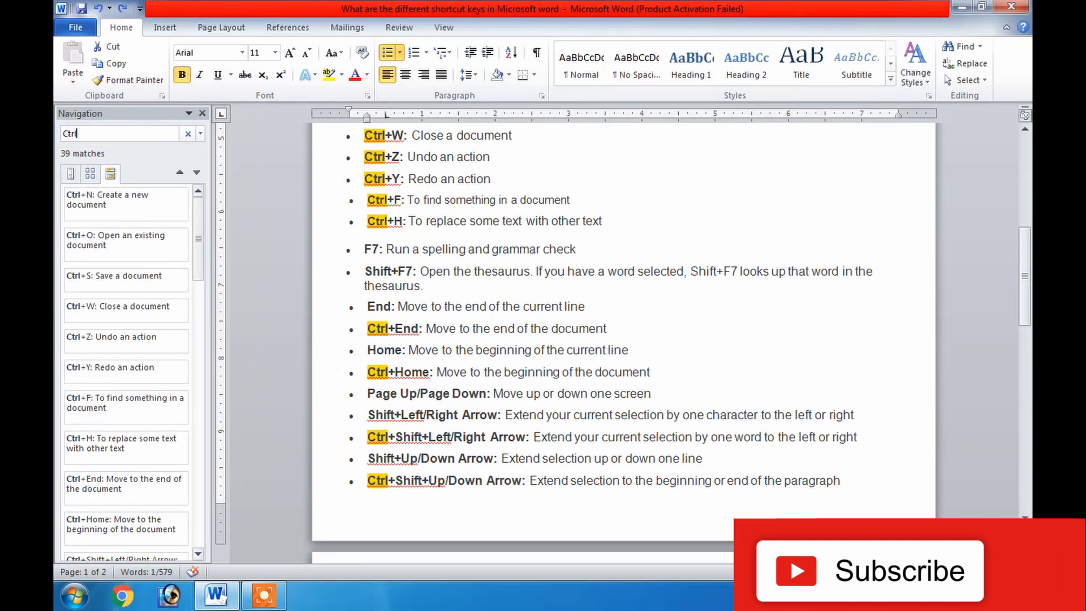
{"action": "left_click", "coordinate": [196, 173]}
{"action": "left_click", "coordinate": [196, 173]}
{"action": "left_click", "coordinate": [196, 173]}
{"action": "left_click", "coordinate": [197, 172]}
{"action": "left_click", "coordinate": [197, 173]}
{"action": "left_click", "coordinate": [196, 172]}
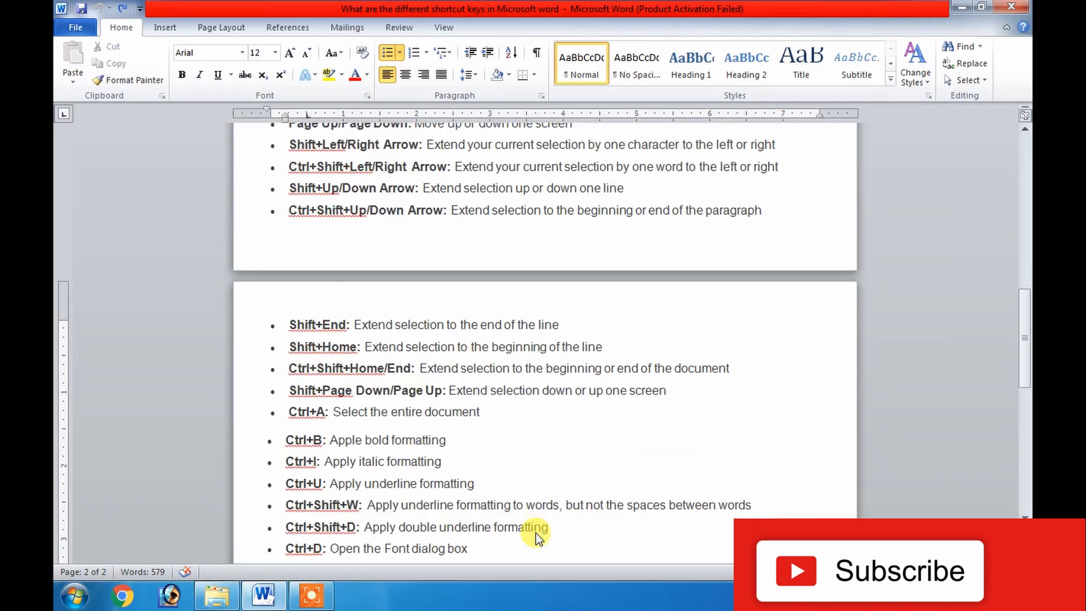
- Move the text cursor from page two back up the shortcut list to the "Close a document" entry
{"action": "key", "text": "Up"}
{"action": "key", "text": "Up"}
{"action": "key", "text": "Up"}
{"action": "key", "text": "Up"}
{"action": "key", "text": "Up"}
{"action": "key", "text": "Up"}
{"action": "key", "text": "Up"}
{"action": "key", "text": "Up"}
{"action": "key", "text": "Up"}
{"action": "key", "text": "Up"}
{"action": "key", "text": "Up"}
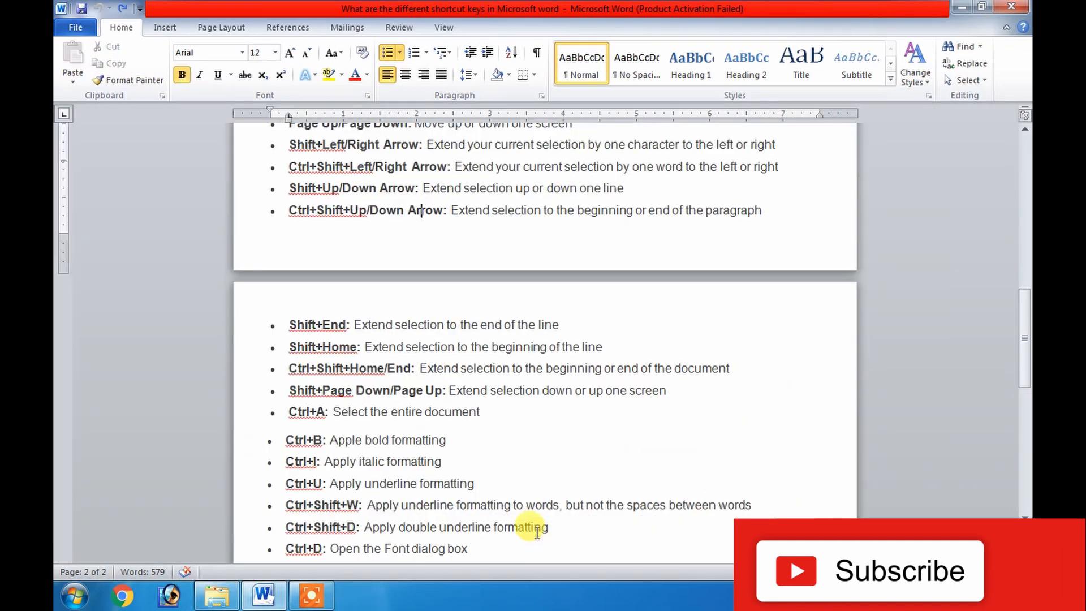
{"action": "key", "text": "Up"}
{"action": "key", "text": "Up"}
{"action": "key", "text": "Up"}
{"action": "key", "text": "Up"}
{"action": "key", "text": "Up"}
{"action": "key", "text": "Up"}
{"action": "key", "text": "Up"}
{"action": "key", "text": "Up"}
{"action": "key", "text": "Up"}
{"action": "key", "text": "Up"}
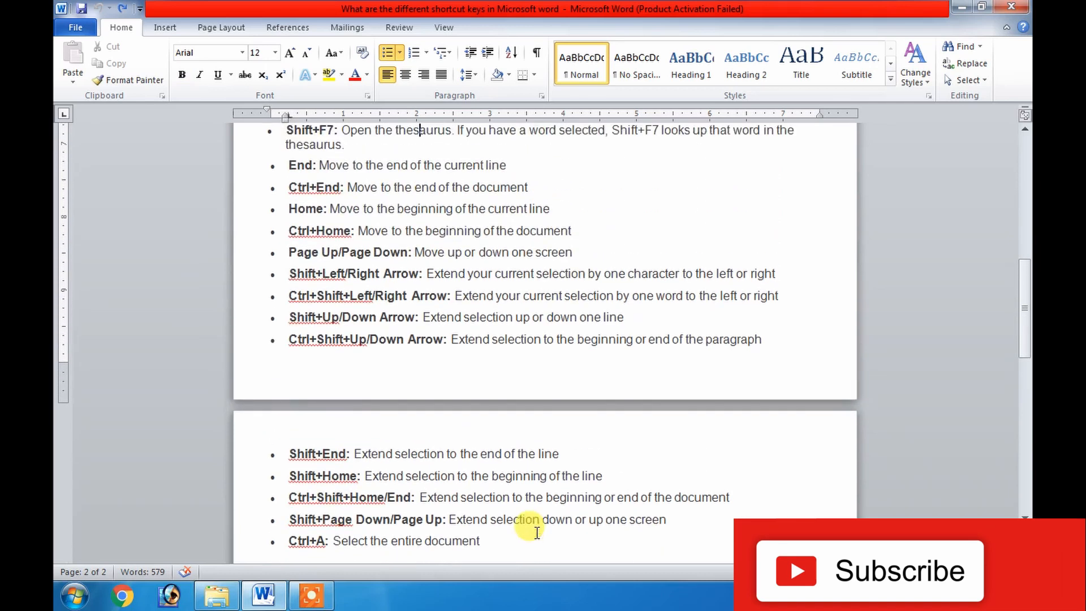
{"action": "key", "text": "Up"}
{"action": "key", "text": "Up"}
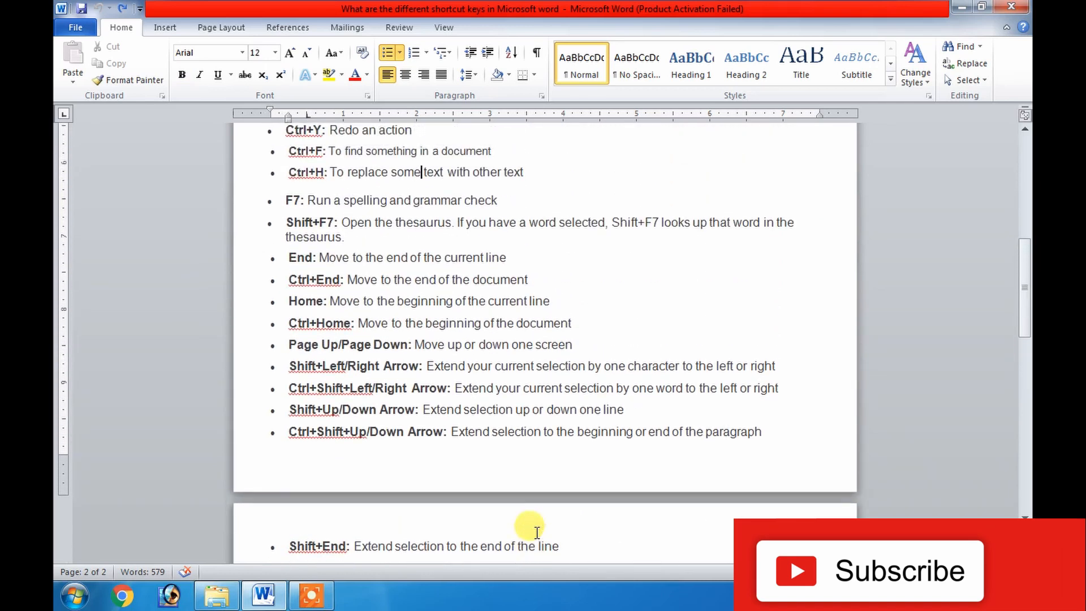
{"action": "key", "text": "Up"}
{"action": "key", "text": "Up"}
{"action": "key", "text": "Up"}
{"action": "key", "text": "Up"}
{"action": "key", "text": "Up"}
{"action": "key", "text": "Down"}
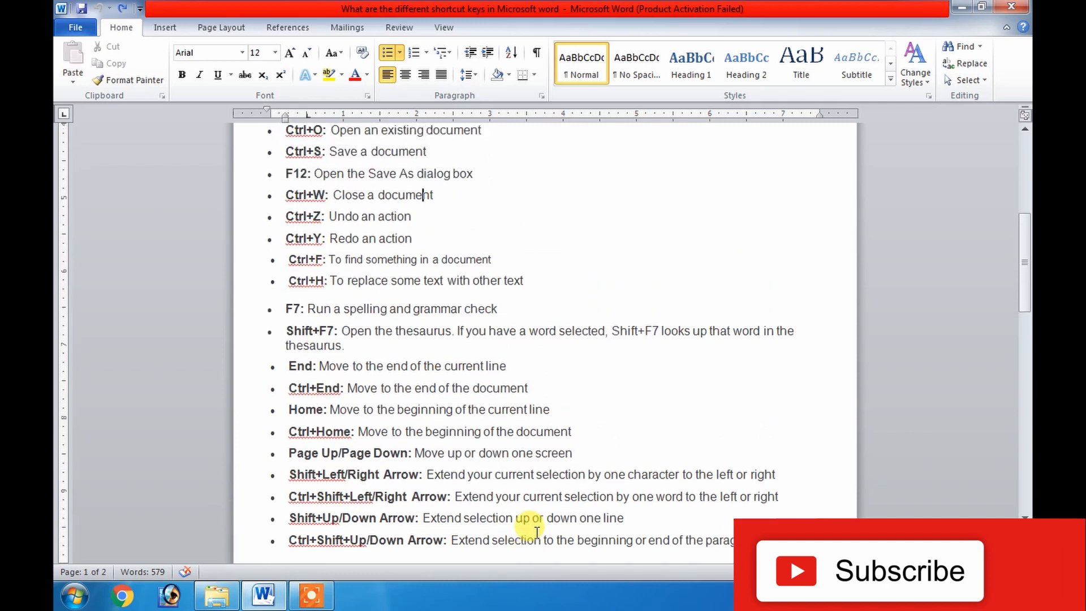
- Set up a text replacement of "of" with "for" and find the first match in the shortcut list
{"action": "key", "text": "ctrl+h"}
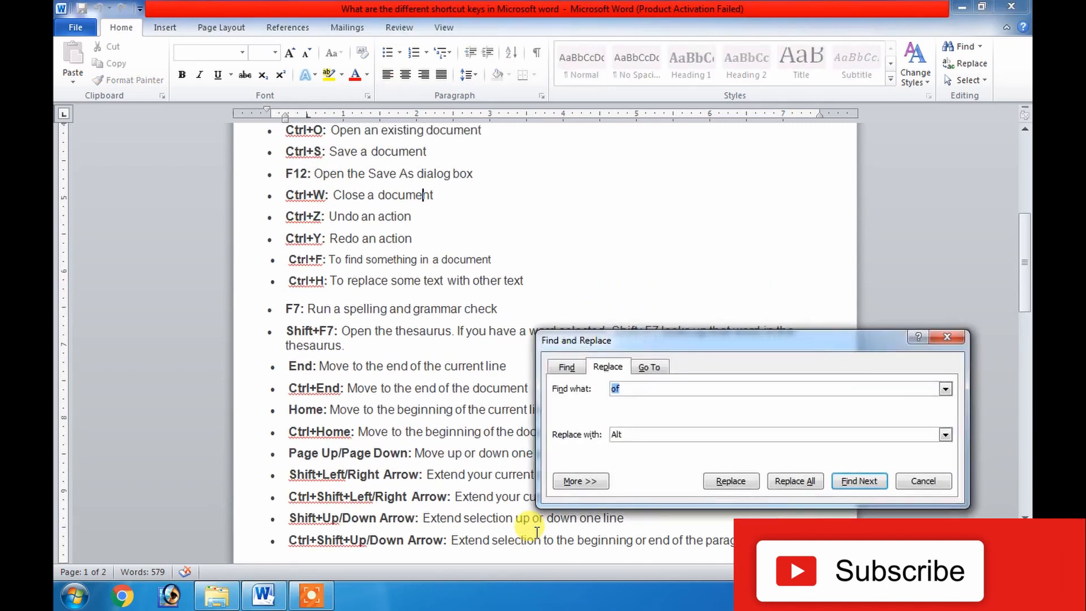
{"action": "left_click", "coordinate": [649, 390]}
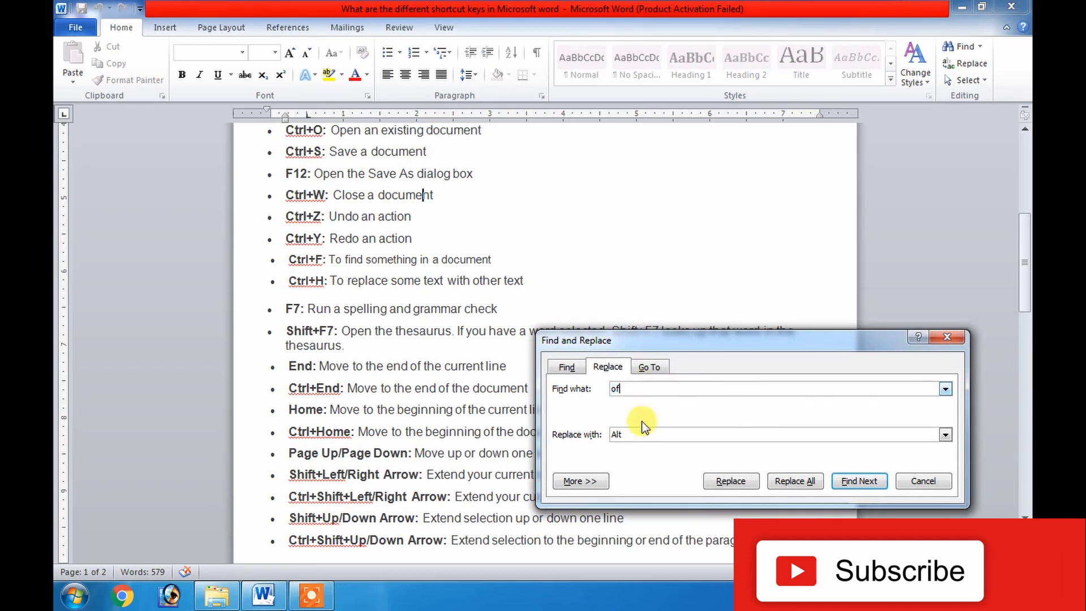
{"action": "key", "text": "BackSpace"}
{"action": "key", "text": "BackSpace"}
{"action": "key", "text": "BackSpace"}
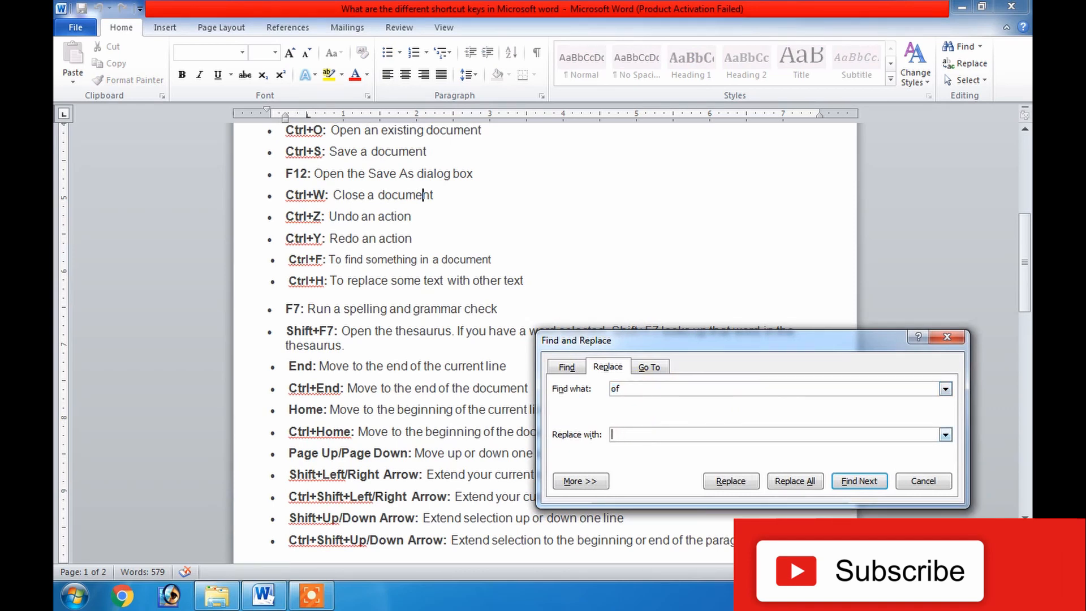
{"action": "type", "text": "for"}
{"action": "left_click", "coordinate": [743, 484]}
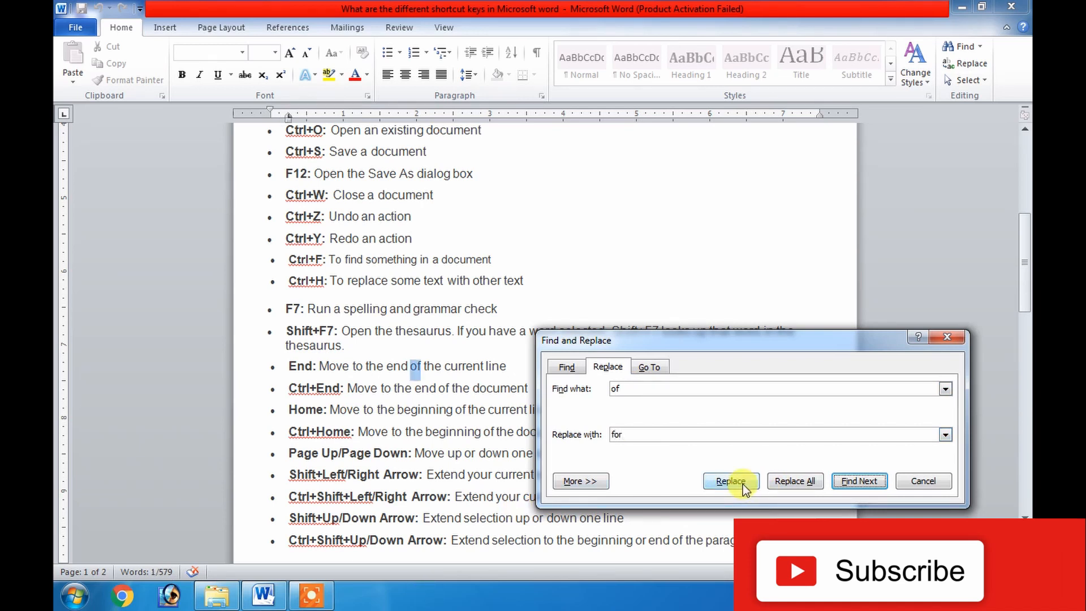
- Replace "of" with "for" one match at a time, from the "End" entry through the "Shift+Home" entry
{"action": "left_click", "coordinate": [742, 484]}
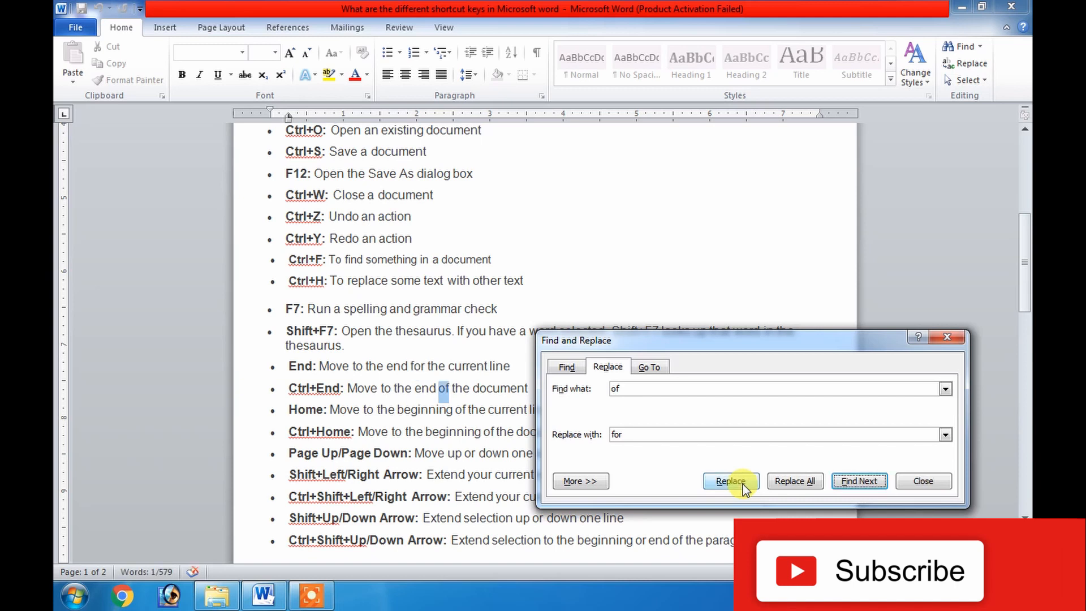
{"action": "left_click", "coordinate": [742, 485]}
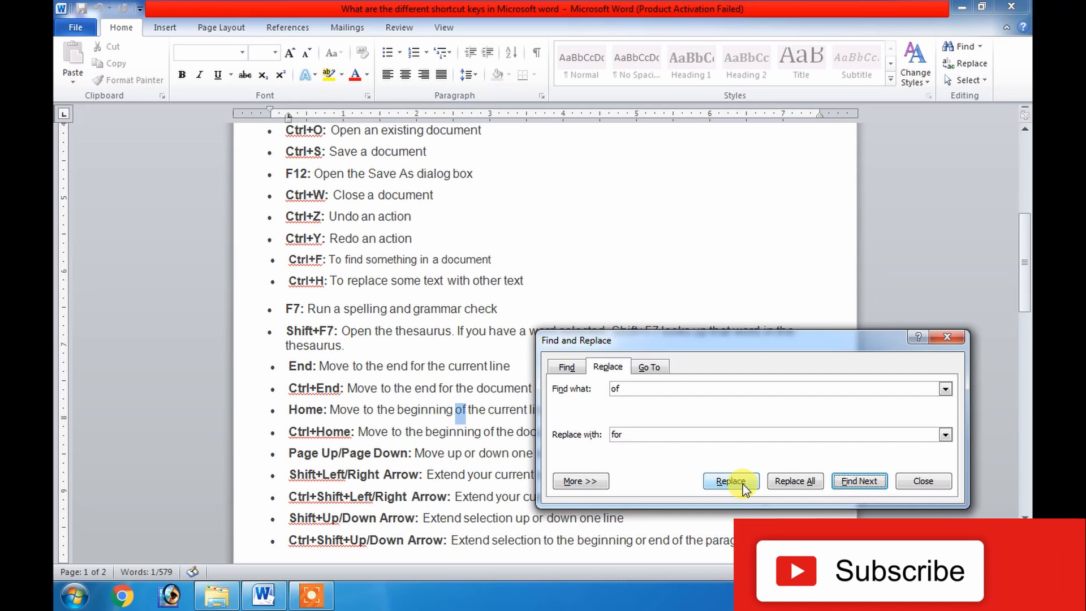
{"action": "left_click", "coordinate": [742, 485]}
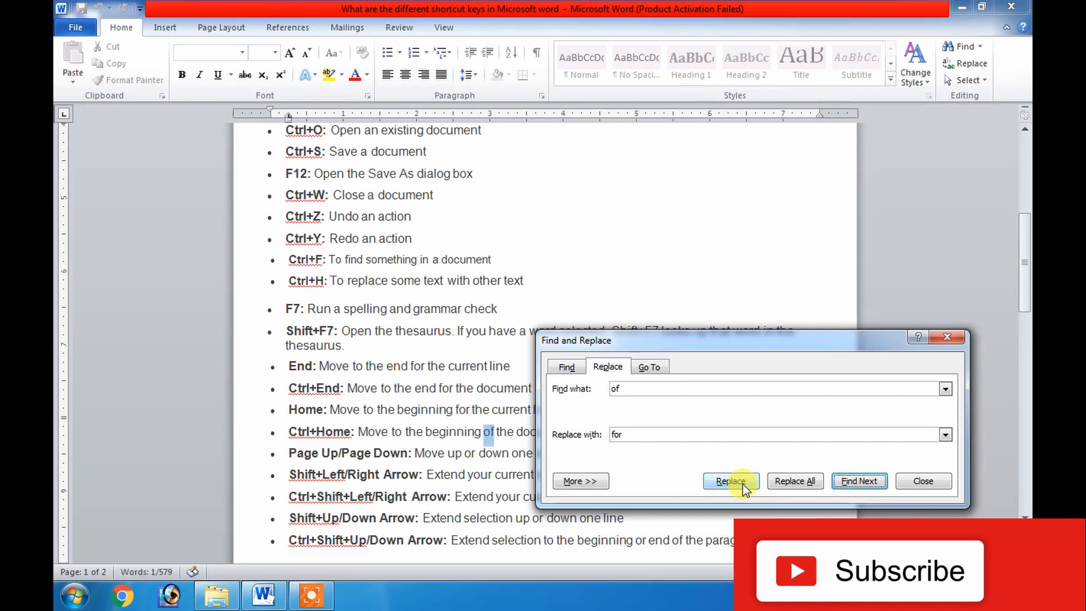
{"action": "left_click", "coordinate": [743, 484]}
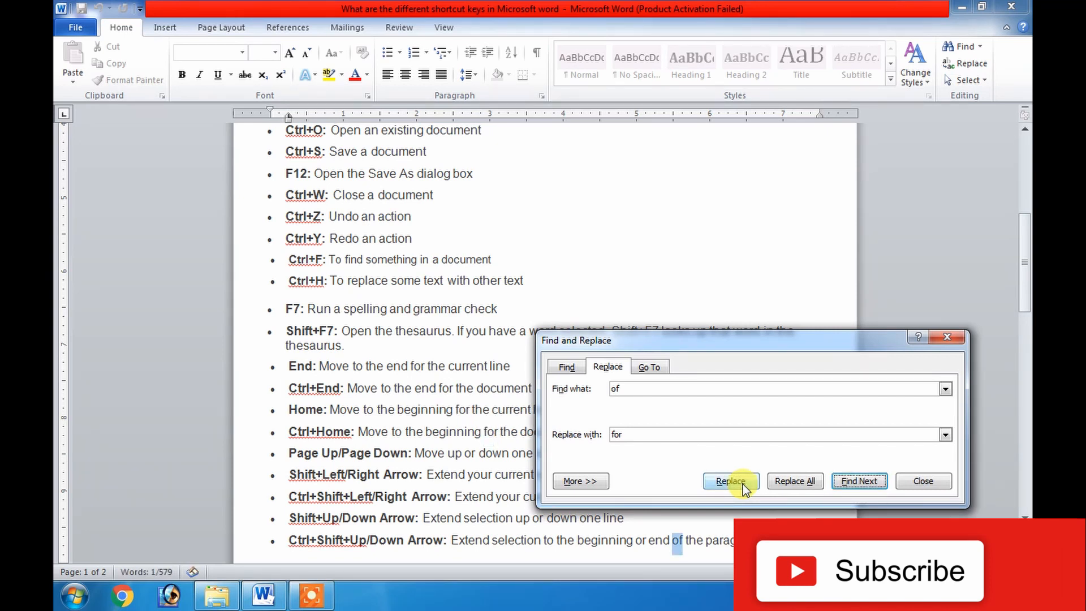
{"action": "left_click", "coordinate": [742, 484]}
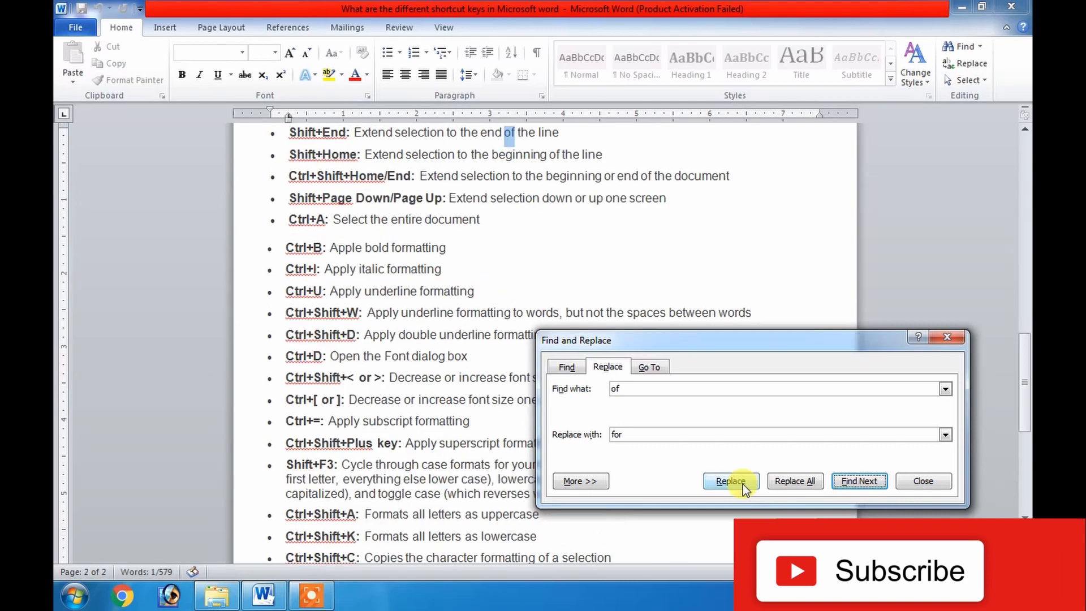
{"action": "left_click", "coordinate": [742, 484]}
{"action": "left_click", "coordinate": [732, 481]}
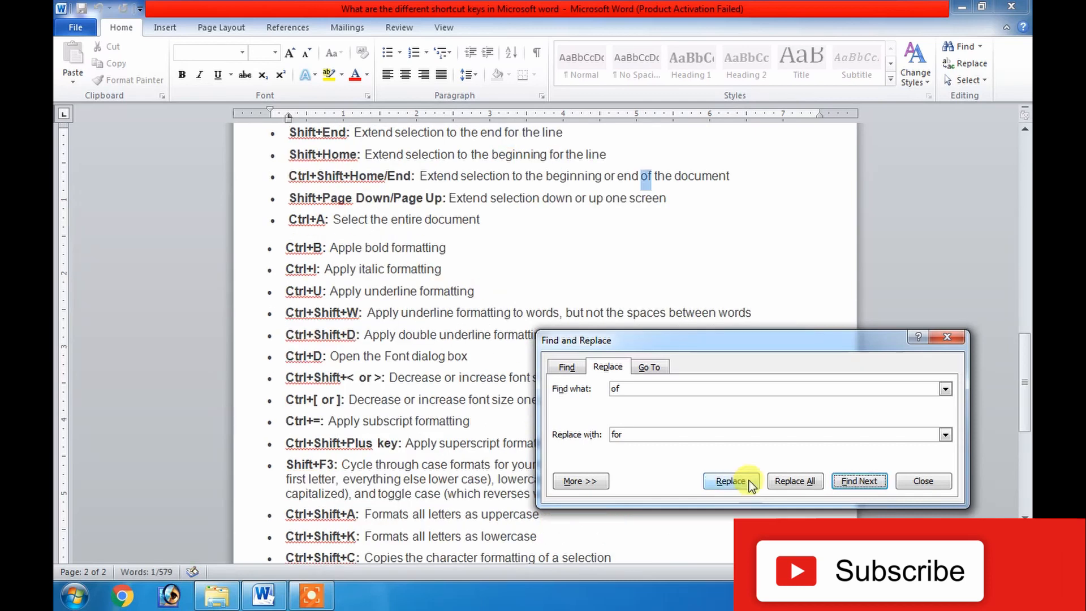
- Skip ahead to another match and replace all remaining occurrences of "of" with "for" in the document
{"action": "left_click", "coordinate": [840, 482]}
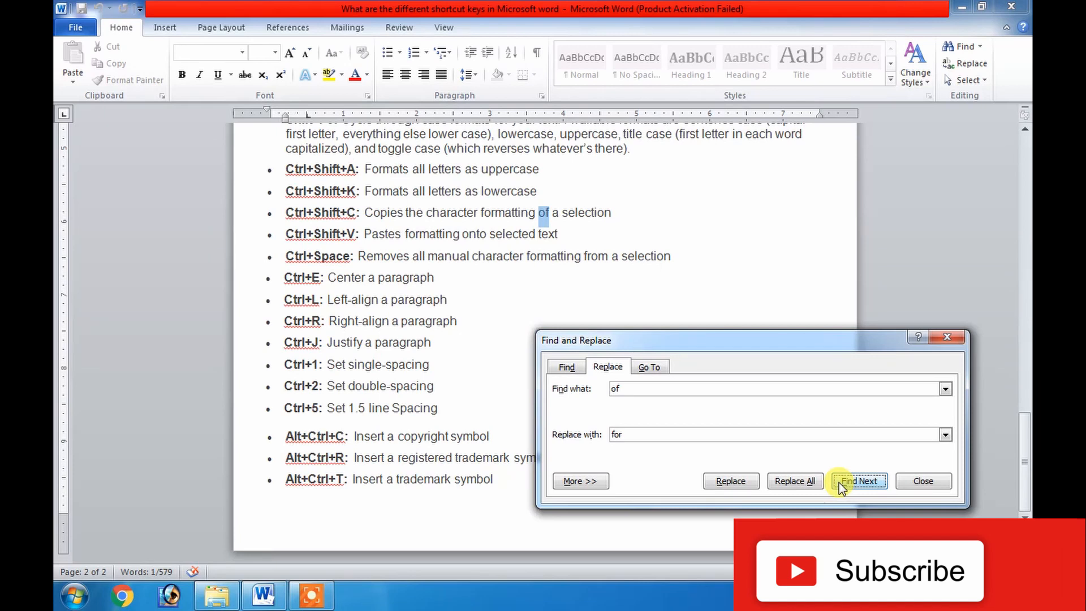
{"action": "left_click", "coordinate": [800, 482]}
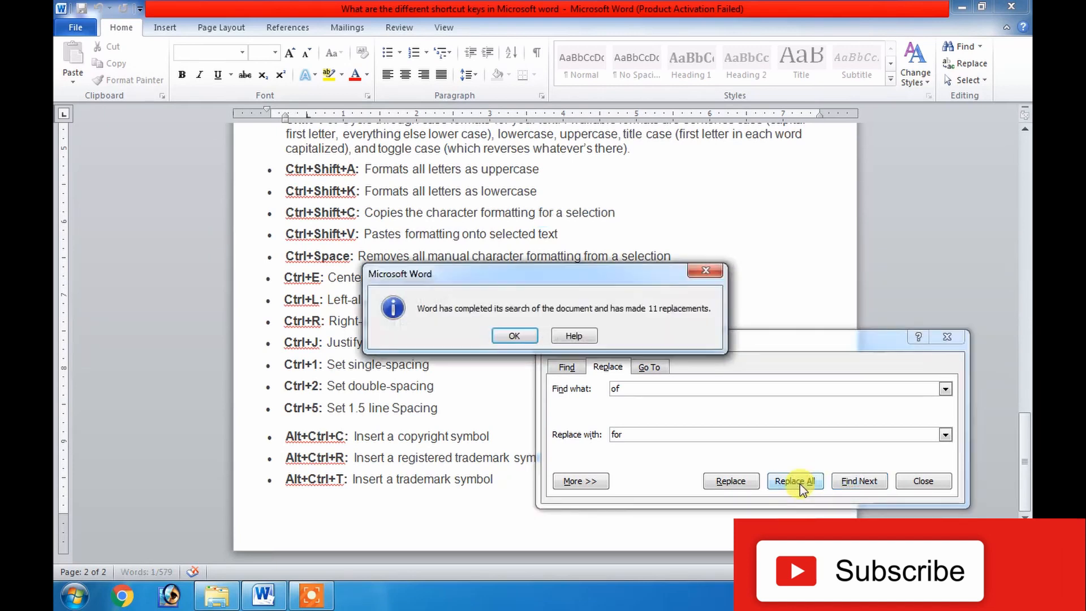
{"action": "left_click", "coordinate": [515, 337]}
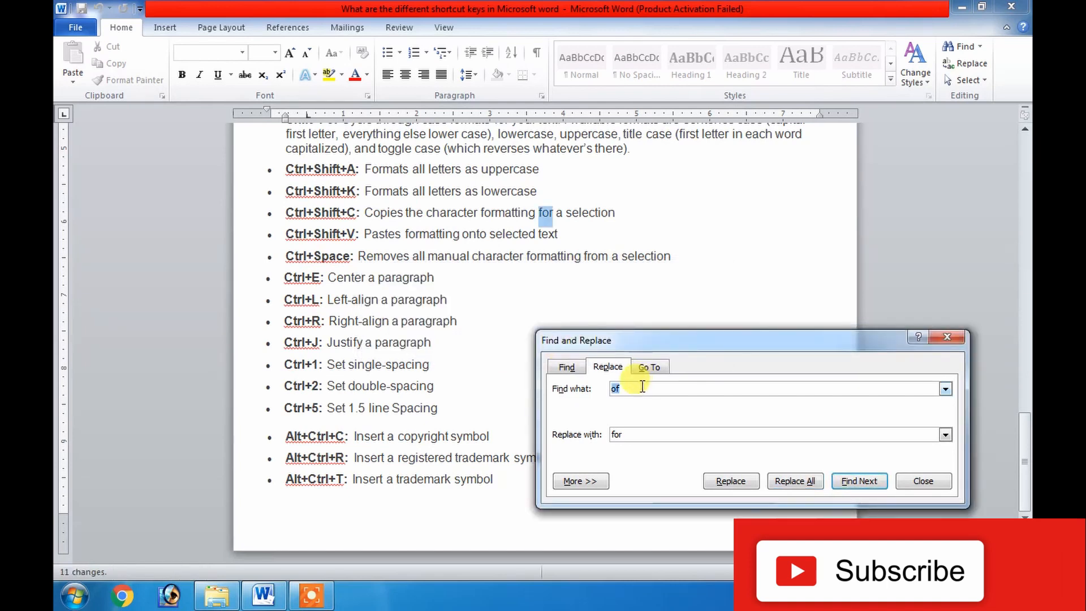
- Replace every occurrence of "for" with "of" throughout the document
{"action": "type", "text": "for"}
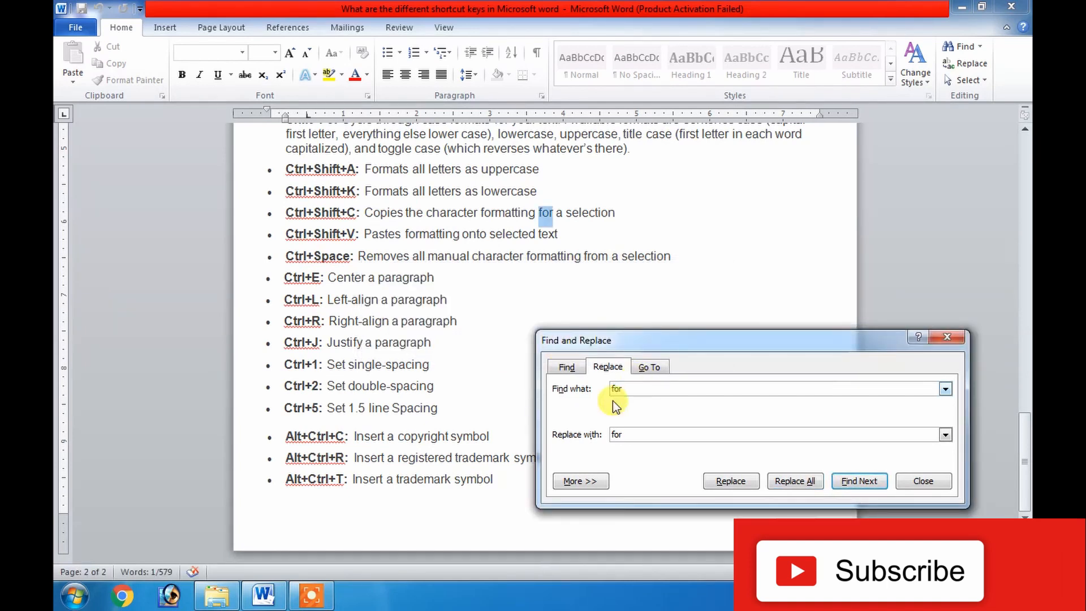
{"action": "left_click", "coordinate": [627, 434]}
{"action": "key", "text": "BackSpace"}
{"action": "key", "text": "BackSpace"}
{"action": "key", "text": "BackSpace"}
{"action": "type", "text": "of"}
{"action": "left_click", "coordinate": [794, 483]}
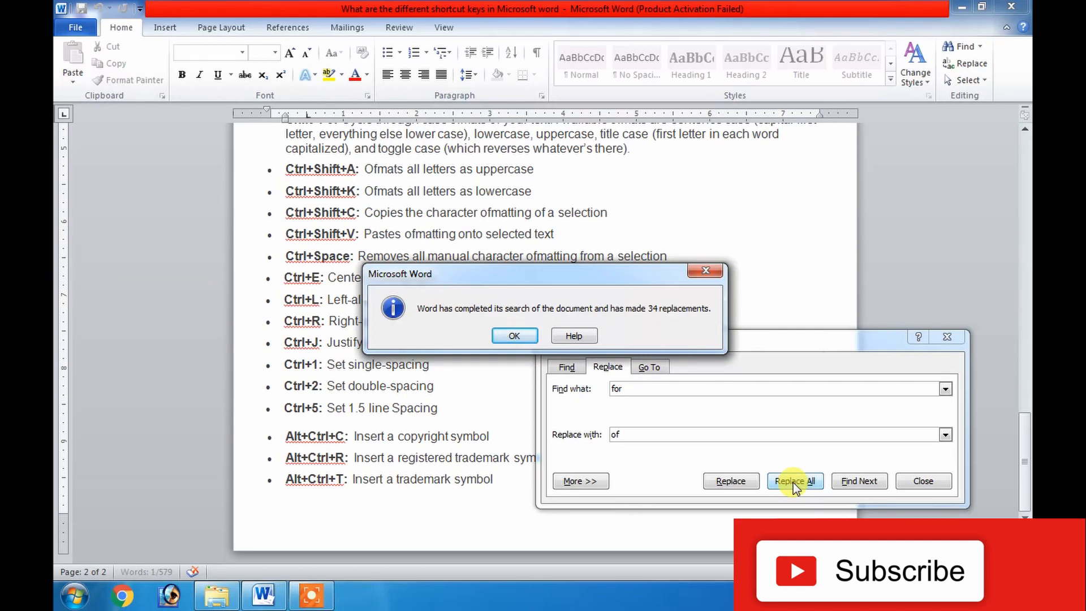
{"action": "left_click", "coordinate": [525, 334]}
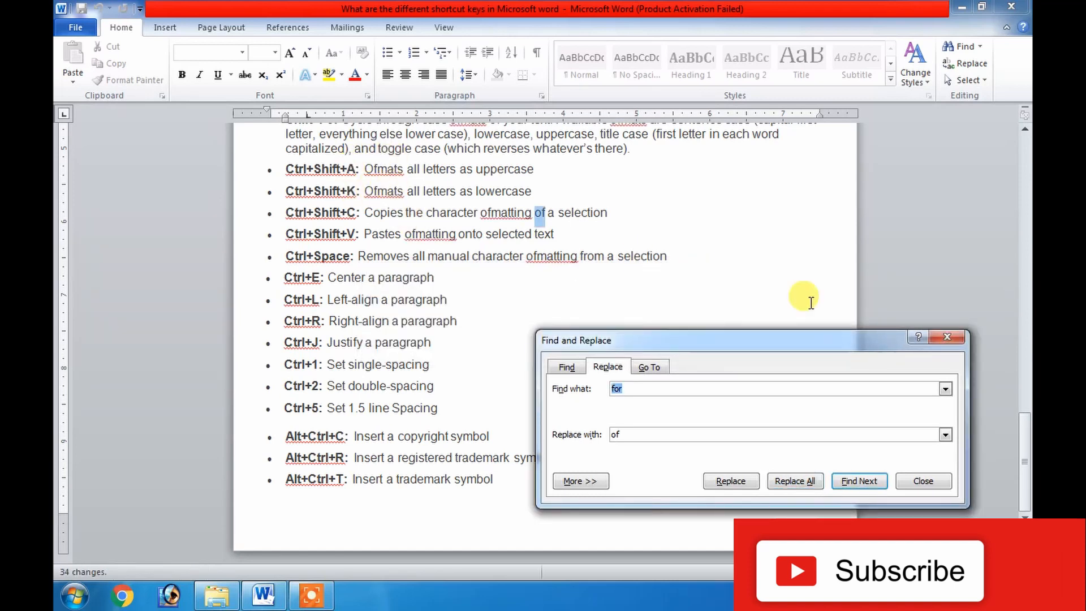
- Close Find and Replace and undo both of the document-wide replacements
{"action": "left_click", "coordinate": [948, 338]}
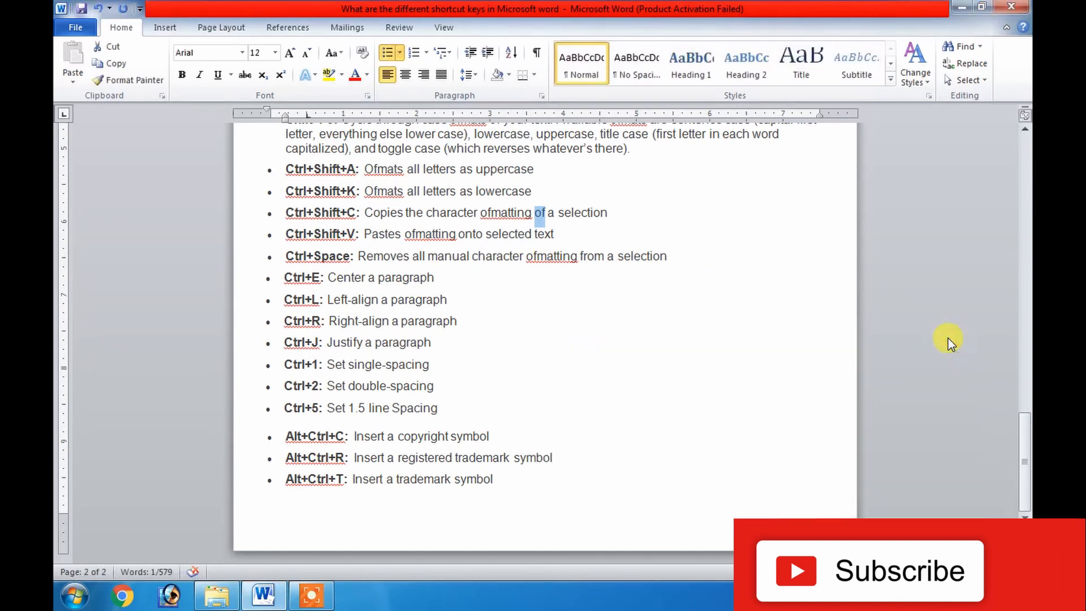
{"action": "key", "text": "ctrl+z"}
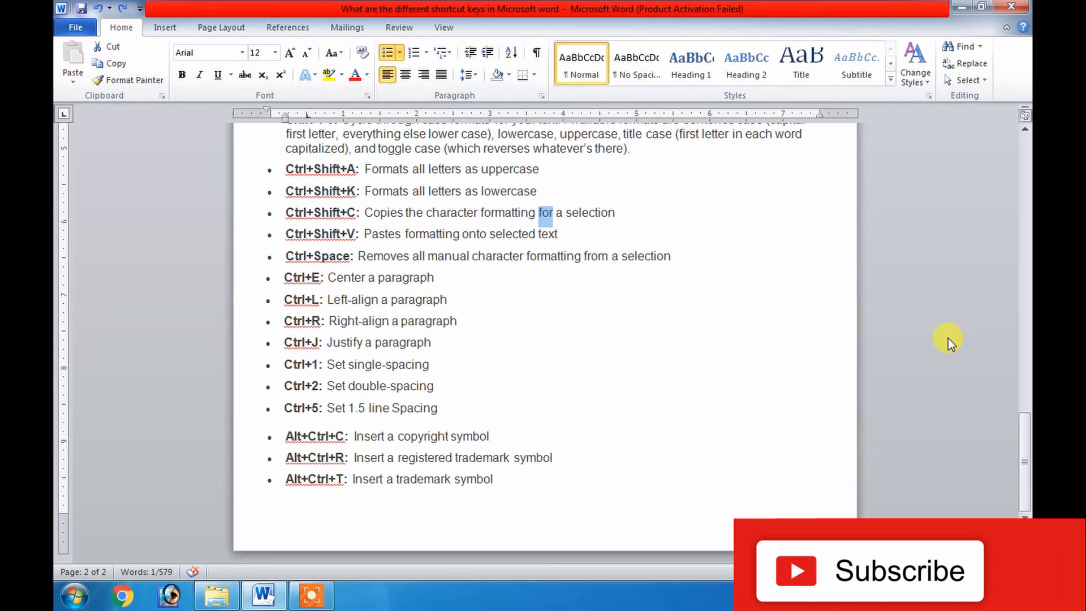
{"action": "key", "text": "ctrl+y"}
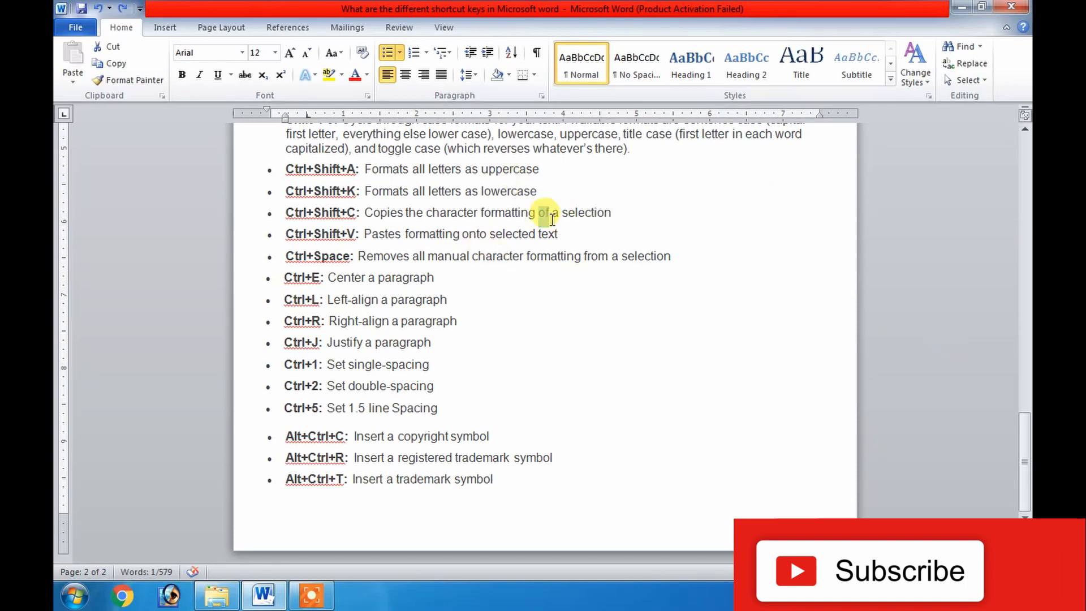
- Move the text cursor from page two up the shortcut list to the end of the "Ctrl+H" entry
{"action": "key", "text": "Up"}
{"action": "key", "text": "Up"}
{"action": "key", "text": "Up"}
{"action": "key", "text": "Up"}
{"action": "key", "text": "Up"}
{"action": "key", "text": "Up"}
{"action": "key", "text": "Up"}
{"action": "key", "text": "Up"}
{"action": "key", "text": "Up"}
{"action": "key", "text": "Up"}
{"action": "key", "text": "Up"}
{"action": "key", "text": "Up"}
{"action": "key", "text": "Up"}
{"action": "key", "text": "Up"}
{"action": "key", "text": "Up"}
{"action": "key", "text": "Up"}
{"action": "key", "text": "Up"}
{"action": "key", "text": "Up"}
{"action": "key", "text": "Up"}
{"action": "key", "text": "Up"}
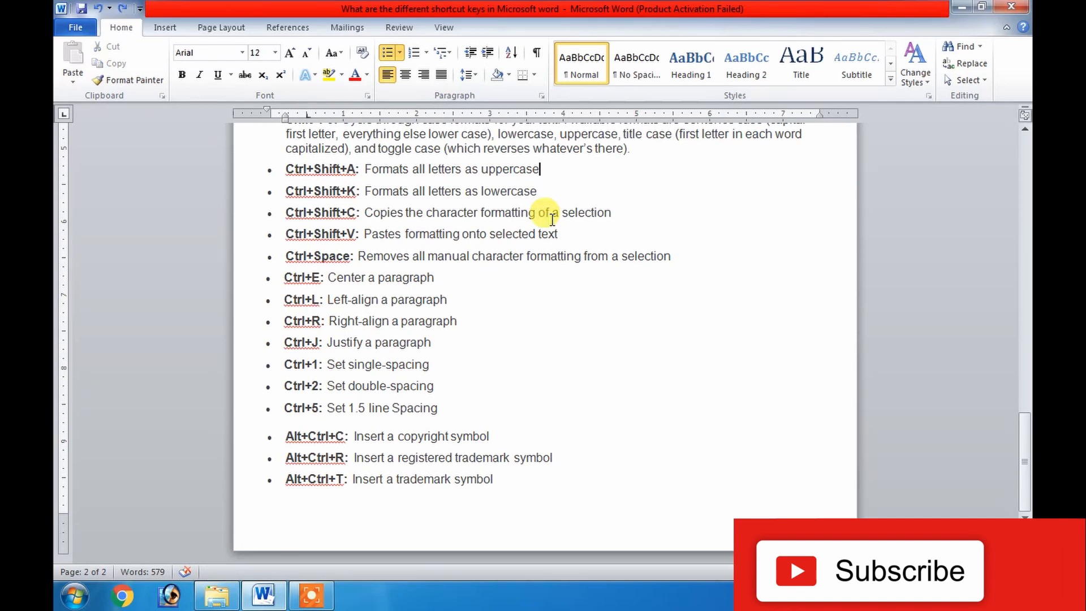
{"action": "key", "text": "Up"}
{"action": "key", "text": "Up"}
{"action": "key", "text": "Up"}
{"action": "key", "text": "Up"}
{"action": "key", "text": "Up"}
{"action": "key", "text": "Up"}
{"action": "key", "text": "Up"}
{"action": "key", "text": "Up"}
{"action": "key", "text": "Up"}
{"action": "key", "text": "Up"}
{"action": "key", "text": "Up"}
{"action": "key", "text": "Up"}
{"action": "key", "text": "Up"}
{"action": "key", "text": "Up"}
{"action": "key", "text": "Up"}
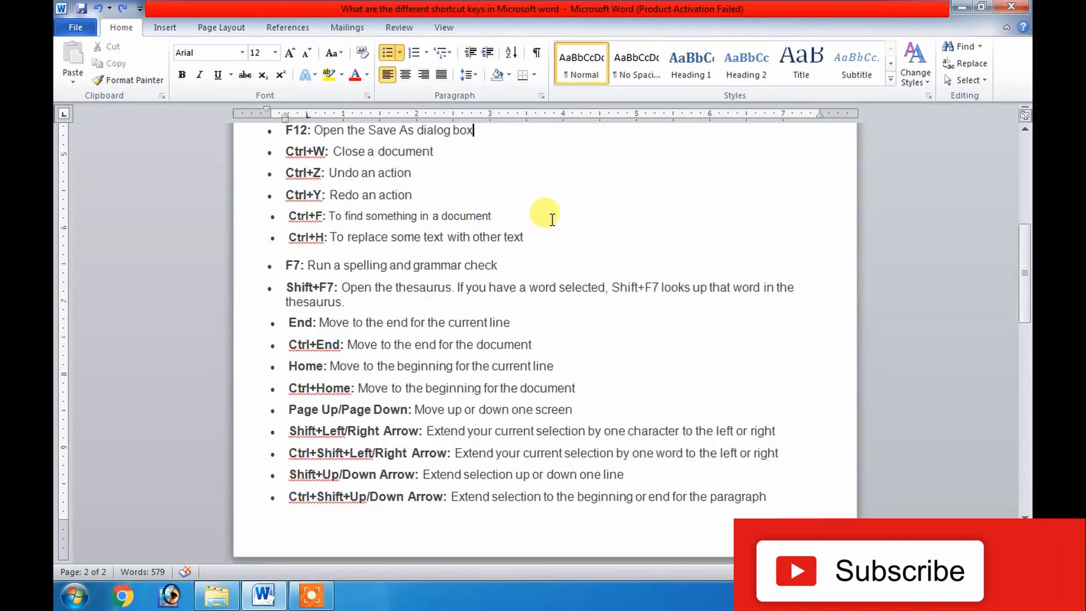
{"action": "key", "text": "Down"}
{"action": "key", "text": "Down"}
{"action": "key", "text": "Down"}
{"action": "key", "text": "Down"}
{"action": "key", "text": "Down"}
{"action": "key", "text": "Down"}
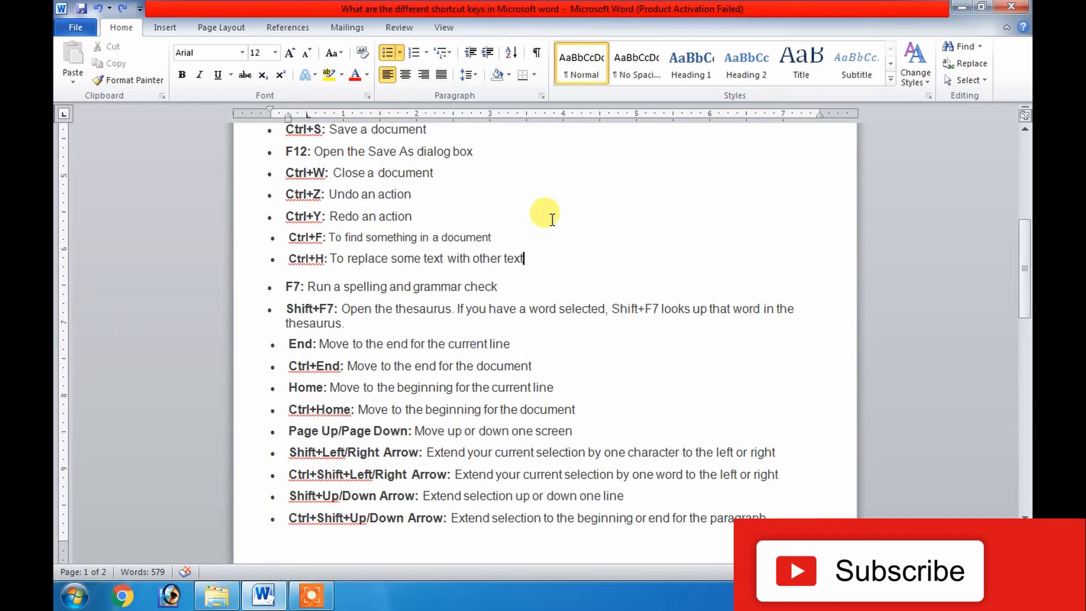
- Move the text cursor down to the "F7" spelling and grammar check entry and back along its line
{"action": "key", "text": "Down"}
{"action": "key", "text": "Down"}
{"action": "key", "text": "Up"}
{"action": "key", "text": "Left"}
{"action": "key", "text": "Left"}
{"action": "key", "text": "Left"}
{"action": "key", "text": "Left"}
{"action": "key", "text": "Left"}
{"action": "key", "text": "Left"}
{"action": "key", "text": "Left"}
{"action": "key", "text": "Left"}
{"action": "key", "text": "Left"}
{"action": "key", "text": "Left"}
{"action": "key", "text": "Left"}
{"action": "key", "text": "Left"}
{"action": "key", "text": "Left"}
{"action": "key", "text": "Left"}
{"action": "key", "text": "Left"}
{"action": "key", "text": "Left"}
{"action": "key", "text": "Left"}
{"action": "key", "text": "Left"}
{"action": "key", "text": "Left"}
{"action": "key", "text": "Left"}
{"action": "key", "text": "Left"}
{"action": "key", "text": "Left"}
{"action": "key", "text": "Right"}
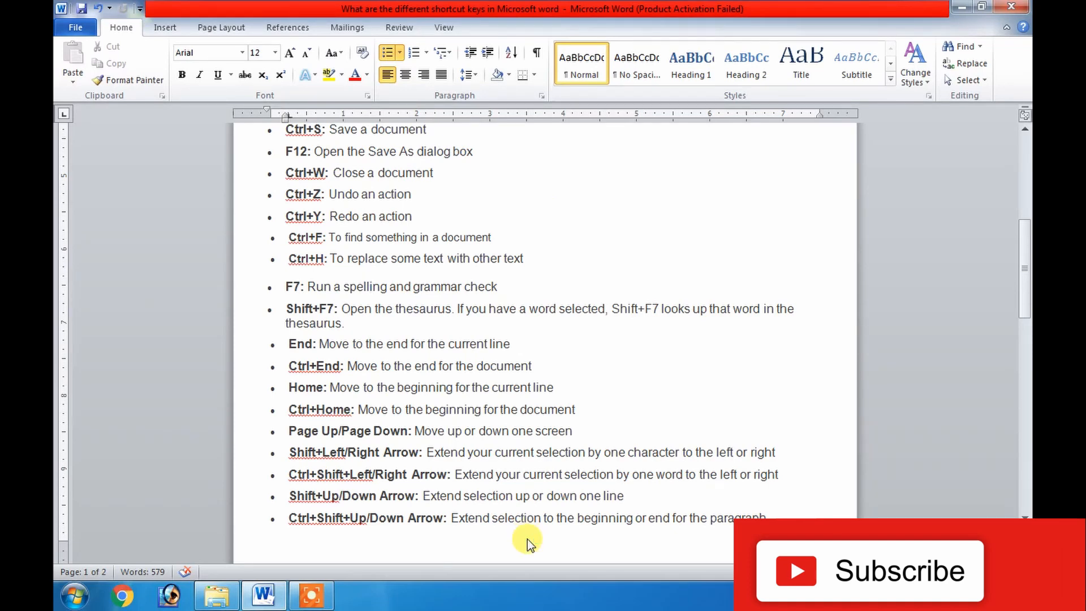
- Look up the word "thesaurus" from the "Shift+F7" entry and its synonym "dictionary" in the thesaurus, and close the results
{"action": "key", "text": "Down"}
{"action": "key", "text": "Down"}
{"action": "key", "text": "Up"}
{"action": "key", "text": "Left"}
{"action": "key", "text": "Left"}
{"action": "key", "text": "Up"}
{"action": "key", "text": "Left"}
{"action": "key", "text": "Down"}
{"action": "key", "text": "Left"}
{"action": "key", "text": "Left"}
{"action": "key", "text": "Left"}
{"action": "key", "text": "Left"}
{"action": "key", "text": "Left"}
{"action": "key", "text": "Left"}
{"action": "key", "text": "Left"}
{"action": "key", "text": "Left"}
{"action": "key", "text": "Right"}
{"action": "key", "text": "Right"}
{"action": "key", "text": "Right"}
{"action": "key", "text": "Right"}
{"action": "key", "text": "Right"}
{"action": "key", "text": "Right"}
{"action": "key", "text": "Right"}
{"action": "key", "text": "Right"}
{"action": "key", "text": "Right"}
{"action": "key", "text": "Right"}
{"action": "key", "text": "Right"}
{"action": "key", "text": "Right"}
{"action": "key", "text": "Right"}
{"action": "key", "text": "Right"}
{"action": "key", "text": "Right"}
{"action": "key", "text": "Right"}
{"action": "key", "text": "Right"}
{"action": "key", "text": "Right"}
{"action": "key", "text": "Right"}
{"action": "key", "text": "shift+F7"}
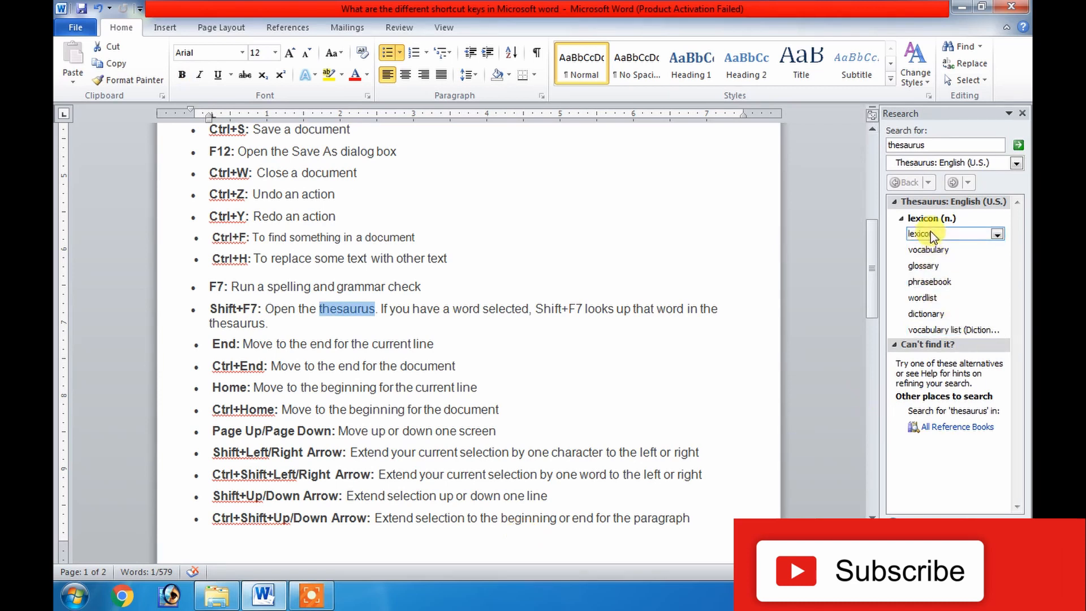
{"action": "left_click", "coordinate": [931, 315]}
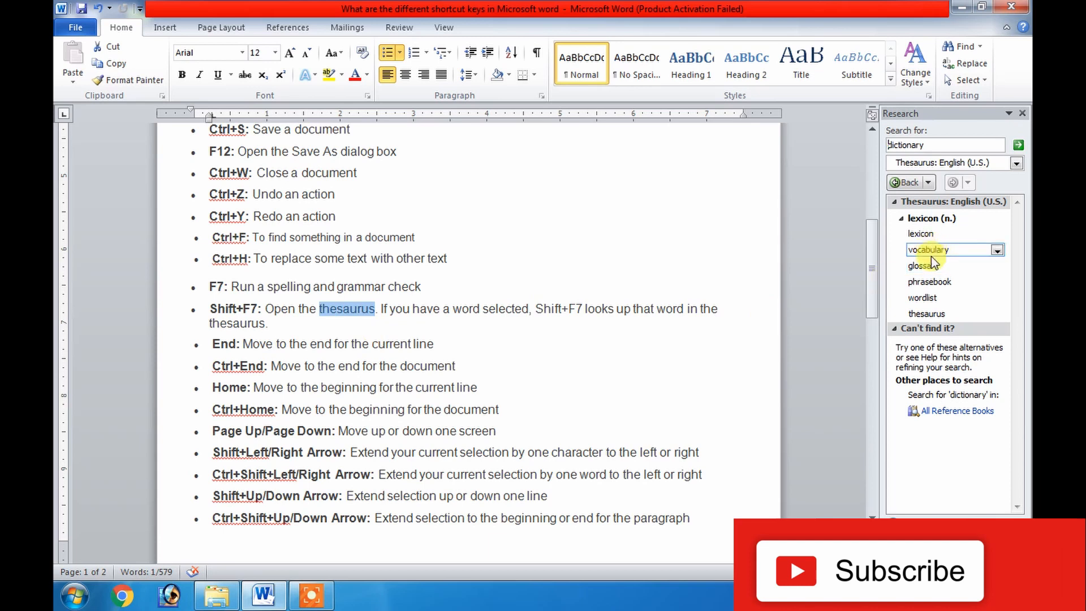
{"action": "left_click", "coordinate": [1023, 114]}
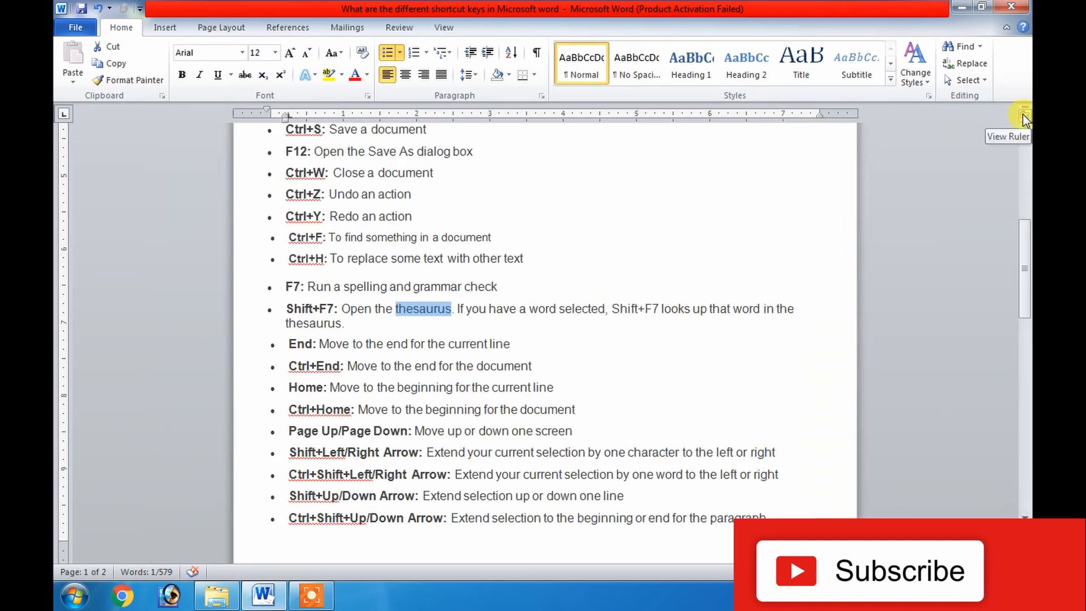
- Move the text cursor between the start and end of the "End" entry's line, and to the document's beginning and end
{"action": "left_click", "coordinate": [540, 304]}
{"action": "key", "text": "Down"}
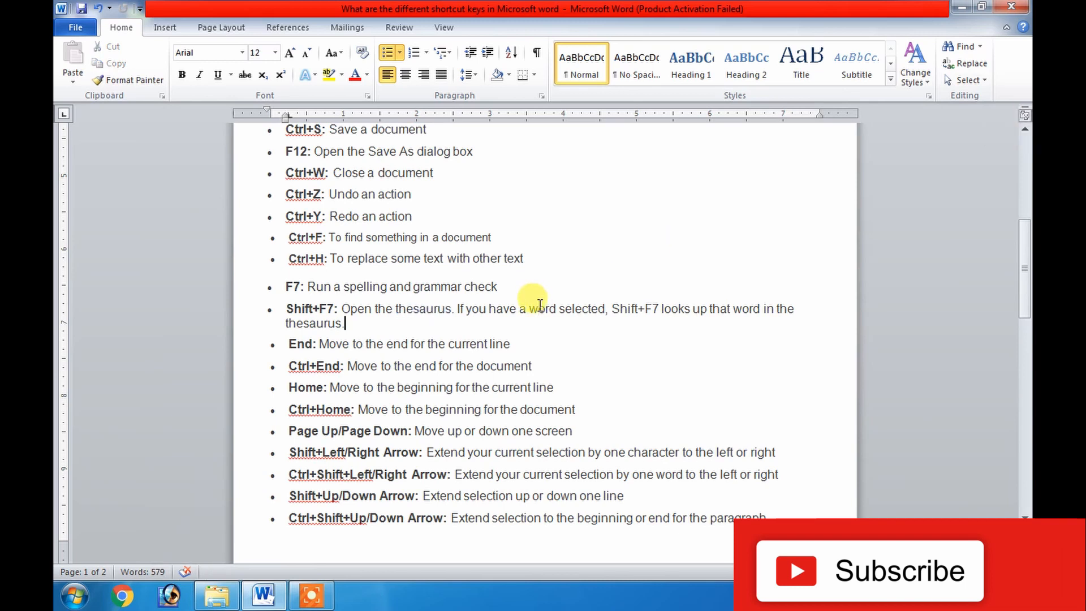
{"action": "key", "text": "Down"}
{"action": "key", "text": "Home"}
{"action": "key", "text": "End"}
{"action": "key", "text": "Home"}
{"action": "key", "text": "ctrl+Home"}
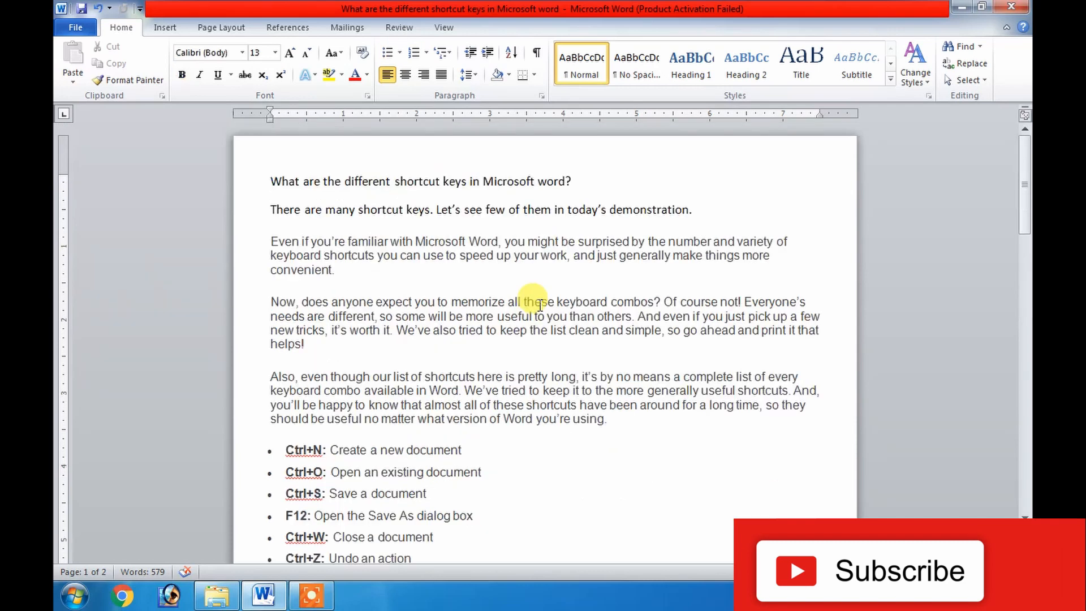
{"action": "key", "text": "ctrl+End"}
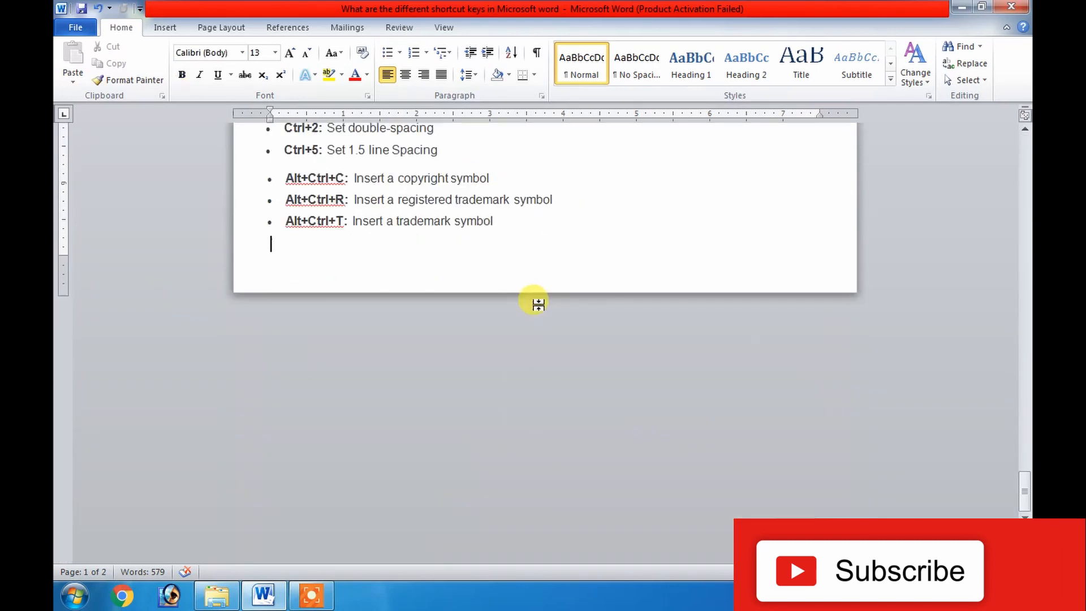
- Move the text cursor from the document's end up the shortcut list to the "Ctrl+Y" entry
{"action": "key", "text": "Up"}
{"action": "key", "text": "Up"}
{"action": "key", "text": "Up"}
{"action": "key", "text": "Up"}
{"action": "key", "text": "Up"}
{"action": "key", "text": "Up"}
{"action": "key", "text": "Up"}
{"action": "key", "text": "Up"}
{"action": "key", "text": "Up"}
{"action": "key", "text": "Up"}
{"action": "key", "text": "Up"}
{"action": "key", "text": "Up"}
{"action": "key", "text": "Up"}
{"action": "key", "text": "Up"}
{"action": "key", "text": "Up"}
{"action": "key", "text": "Up"}
{"action": "key", "text": "Up"}
{"action": "key", "text": "Up"}
{"action": "key", "text": "Up"}
{"action": "key", "text": "Up"}
{"action": "key", "text": "Up"}
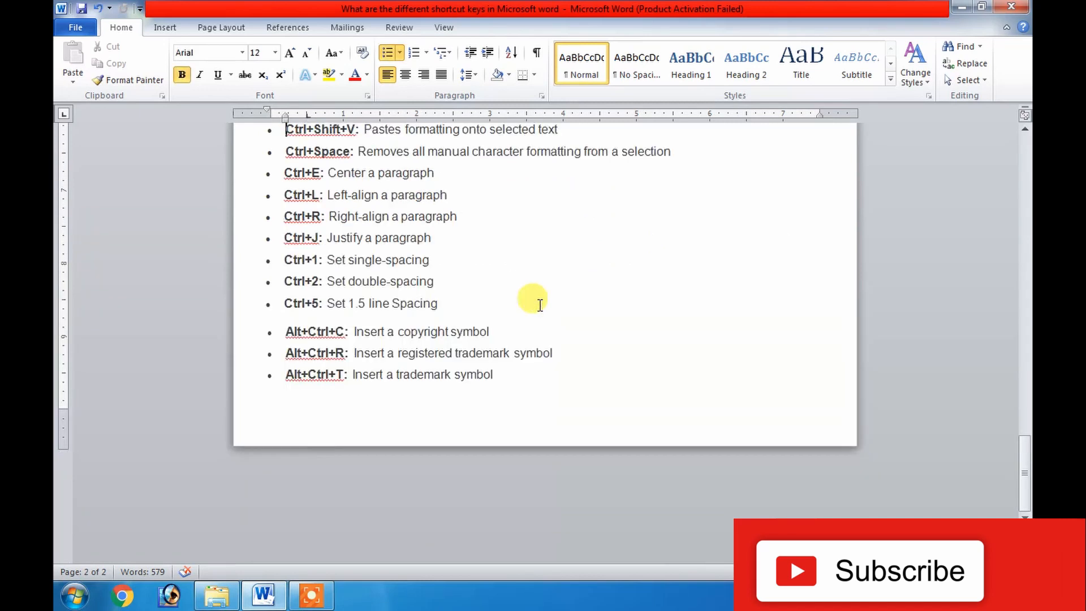
{"action": "key", "text": "Up"}
{"action": "key", "text": "Up"}
{"action": "key", "text": "Up"}
{"action": "key", "text": "Up"}
{"action": "key", "text": "Up"}
{"action": "key", "text": "Up"}
{"action": "key", "text": "Up"}
{"action": "key", "text": "Up"}
{"action": "key", "text": "Up"}
{"action": "key", "text": "Up"}
{"action": "key", "text": "Up"}
{"action": "key", "text": "Up"}
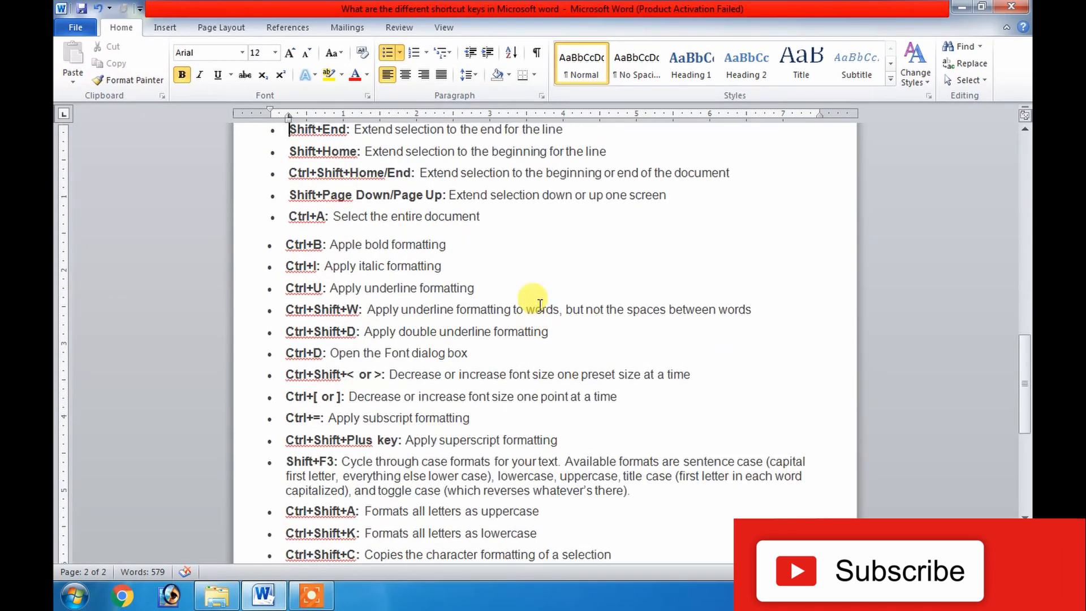
{"action": "key", "text": "Up"}
{"action": "key", "text": "Up"}
{"action": "key", "text": "Up"}
{"action": "key", "text": "Up"}
{"action": "key", "text": "Up"}
{"action": "key", "text": "Up"}
{"action": "key", "text": "Up"}
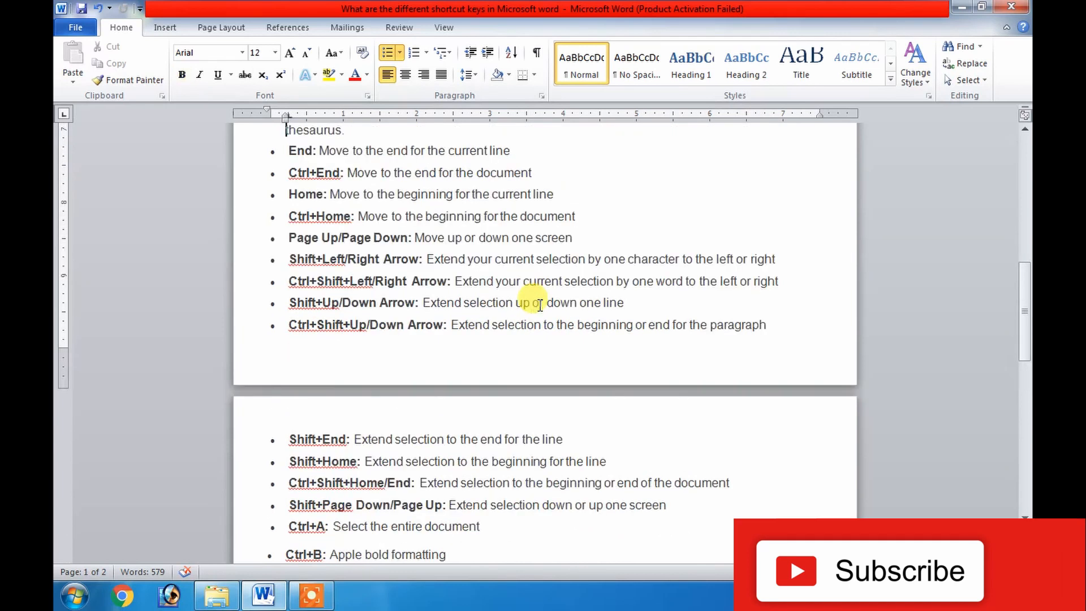
{"action": "key", "text": "Up"}
{"action": "key", "text": "Up"}
{"action": "key", "text": "Up"}
{"action": "key", "text": "Up"}
{"action": "key", "text": "Up"}
- Move the text cursor down past the "F7" entry to the "Page Up/Page Down" entry
{"action": "key", "text": "Down"}
{"action": "key", "text": "Down"}
{"action": "key", "text": "Down"}
{"action": "key", "text": "Down"}
{"action": "key", "text": "Down"}
{"action": "key", "text": "Down"}
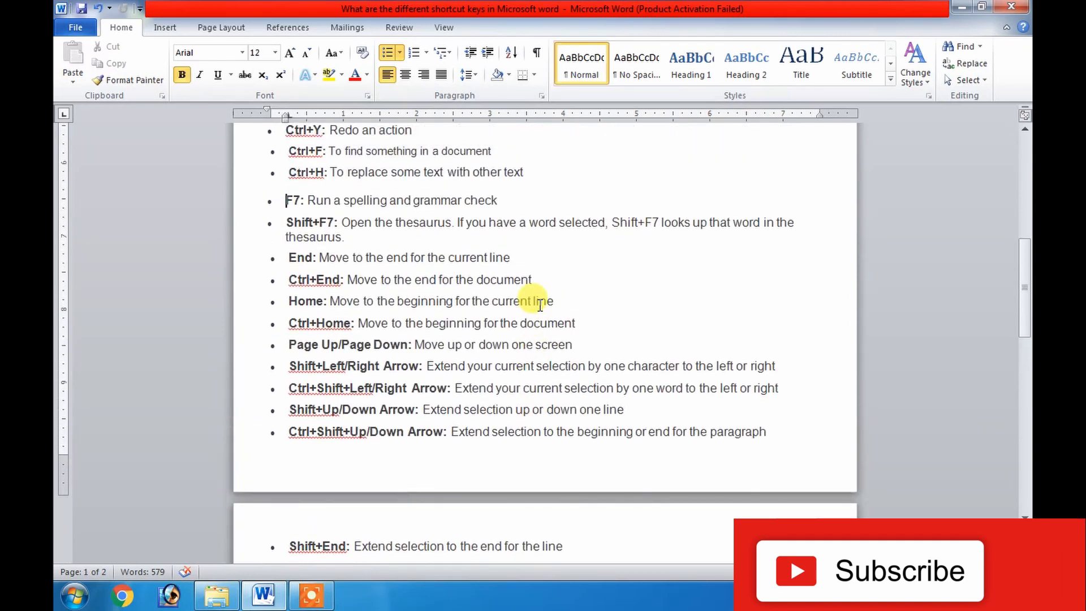
{"action": "key", "text": "Down"}
{"action": "key", "text": "Down"}
- Page up one screen to the introduction, page down two screens to the formatting shortcuts, and page back up one
{"action": "key", "text": "Page_Up"}
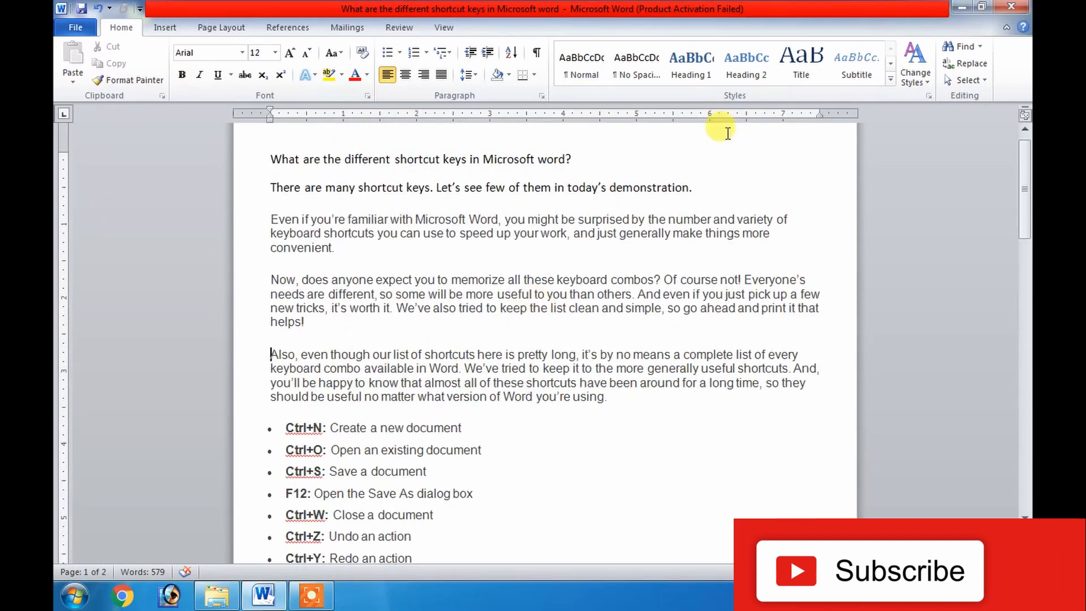
{"action": "key", "text": "Page_Down"}
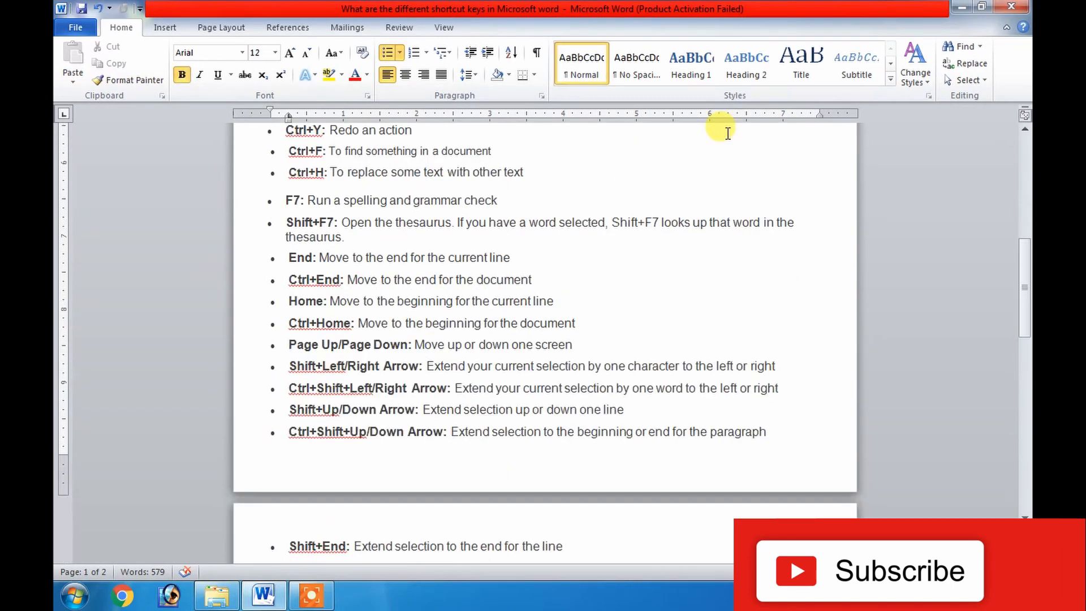
{"action": "key", "text": "Page_Down"}
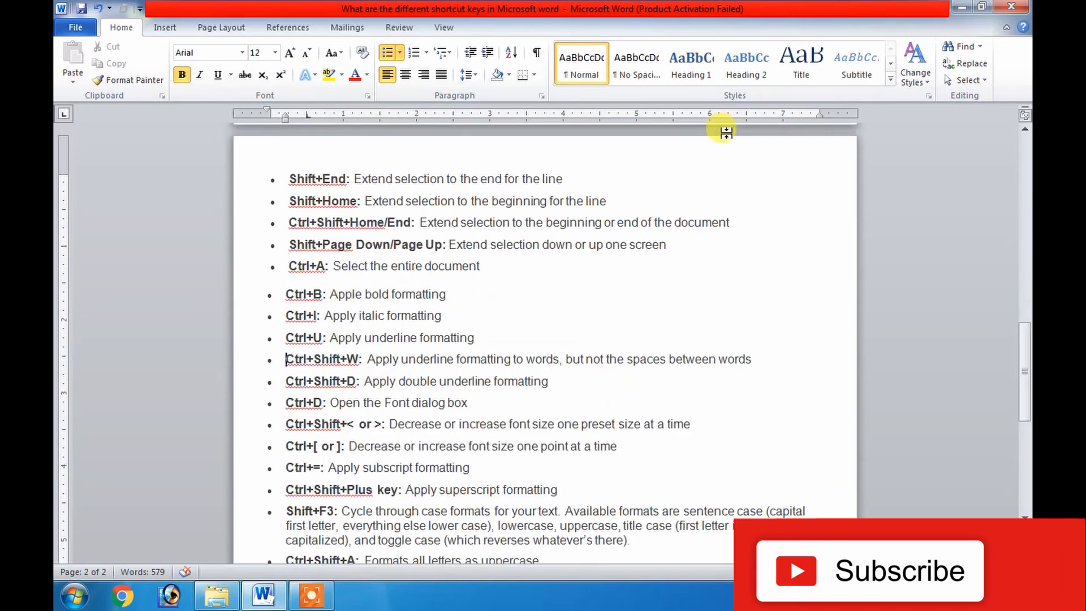
{"action": "key", "text": "Page_Up"}
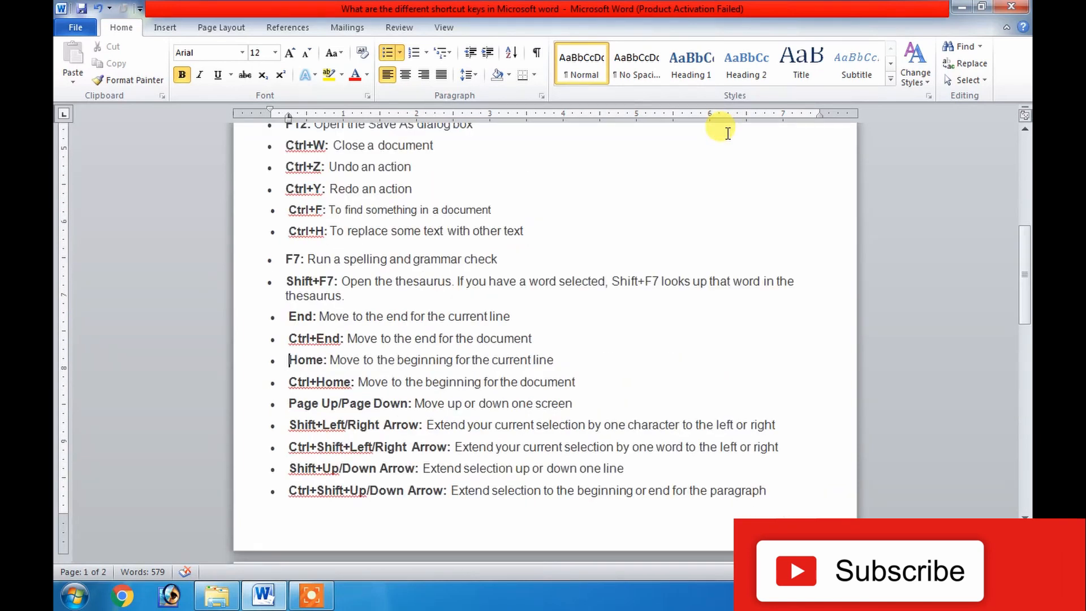
- Select the "Shift+Left/Right Arrow" entry character by character from its start through most of the word "character"
{"action": "key", "text": "Down"}
{"action": "key", "text": "Down"}
{"action": "key", "text": "shift+Right"}
{"action": "key", "text": "shift+Right"}
{"action": "key", "text": "shift+Right"}
{"action": "key", "text": "shift+Right"}
{"action": "key", "text": "shift+Right"}
{"action": "key", "text": "shift+Right"}
{"action": "key", "text": "shift+Right"}
{"action": "key", "text": "shift+Right"}
{"action": "key", "text": "shift+Right"}
{"action": "key", "text": "shift+Right"}
{"action": "key", "text": "shift+Right"}
{"action": "key", "text": "shift+Right"}
{"action": "key", "text": "shift+Right"}
{"action": "key", "text": "shift+Right"}
{"action": "key", "text": "shift+Right"}
{"action": "key", "text": "shift+Right"}
{"action": "key", "text": "shift+Right"}
{"action": "key", "text": "shift+Right"}
{"action": "key", "text": "shift+Right"}
{"action": "key", "text": "shift+Right"}
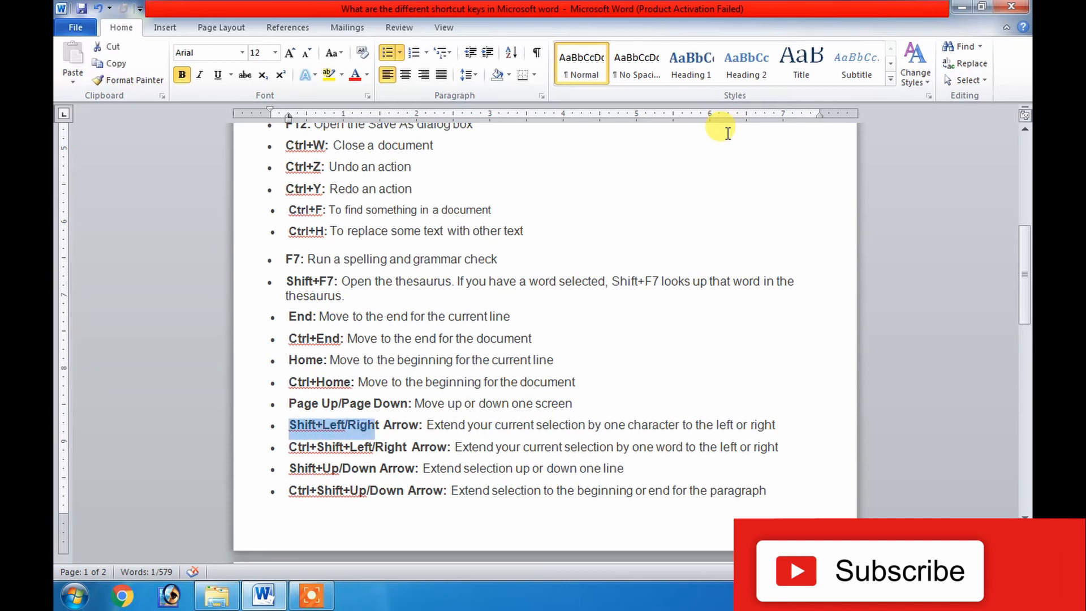
{"action": "key", "text": "shift+Right"}
{"action": "key", "text": "shift+Right"}
{"action": "key", "text": "shift+Right"}
{"action": "key", "text": "shift+Right"}
{"action": "key", "text": "shift+Right"}
{"action": "key", "text": "shift+Right"}
{"action": "key", "text": "shift+Right"}
{"action": "key", "text": "shift+Right"}
{"action": "key", "text": "shift+Right"}
{"action": "key", "text": "shift+Right"}
{"action": "key", "text": "shift+Right"}
{"action": "key", "text": "shift+Right"}
{"action": "key", "text": "shift+Right"}
{"action": "key", "text": "shift+Right"}
{"action": "key", "text": "shift+Right"}
{"action": "key", "text": "shift+Right"}
{"action": "key", "text": "shift+Right"}
{"action": "key", "text": "shift+Right"}
{"action": "key", "text": "shift+Right"}
{"action": "key", "text": "shift+Right"}
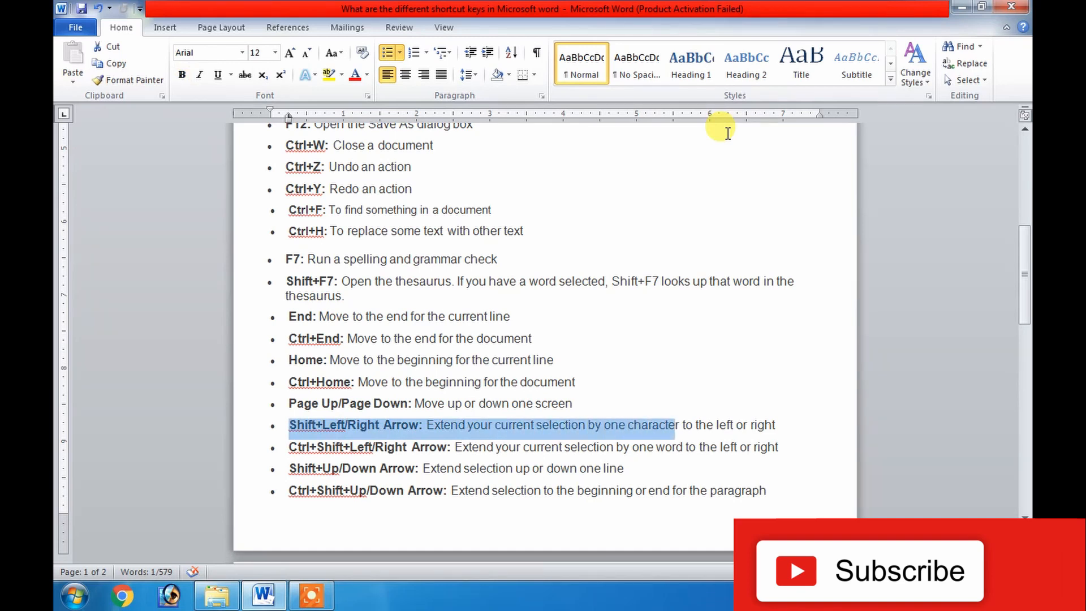
- Select the "Shift+Left/Right Arrow" entry's text backward from the line's end, one character at a time, past "selection"
{"action": "key", "text": "End"}
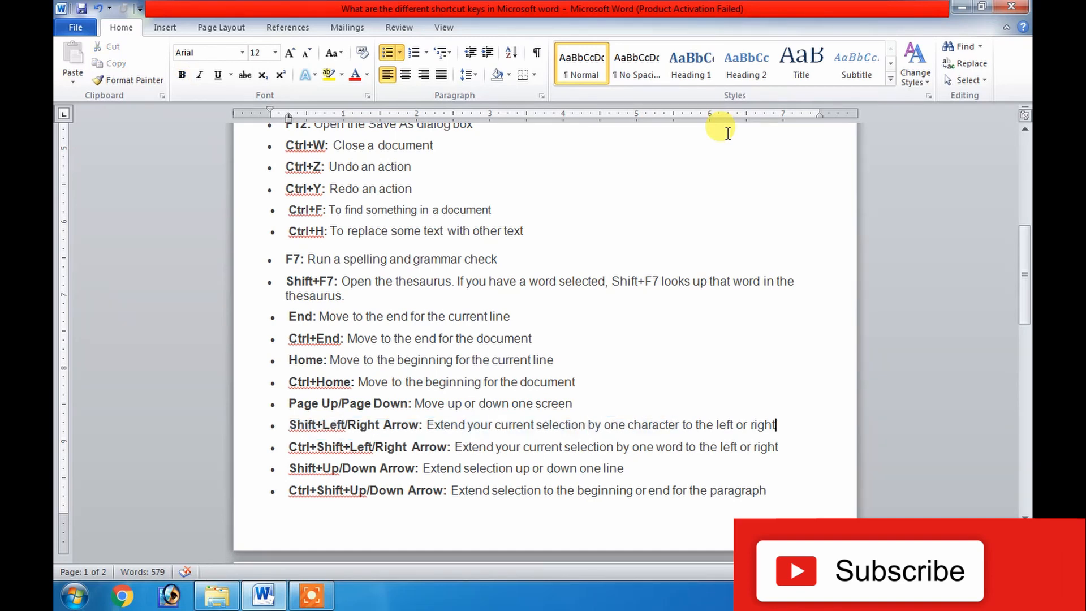
{"action": "key", "text": "shift+Left"}
{"action": "key", "text": "shift+Left"}
{"action": "key", "text": "shift+Left"}
{"action": "key", "text": "shift+Left"}
{"action": "key", "text": "shift+Left"}
{"action": "key", "text": "shift+Left"}
{"action": "key", "text": "shift+Left"}
{"action": "key", "text": "shift+Left"}
{"action": "key", "text": "shift+Left"}
{"action": "key", "text": "shift+Left"}
{"action": "key", "text": "shift+Left"}
{"action": "key", "text": "shift+Left"}
{"action": "key", "text": "shift+Left"}
{"action": "key", "text": "shift+Left"}
{"action": "key", "text": "shift+Left"}
{"action": "key", "text": "shift+Left"}
{"action": "key", "text": "shift+Left"}
{"action": "key", "text": "shift+Left"}
{"action": "key", "text": "shift+Left"}
{"action": "key", "text": "shift+Left"}
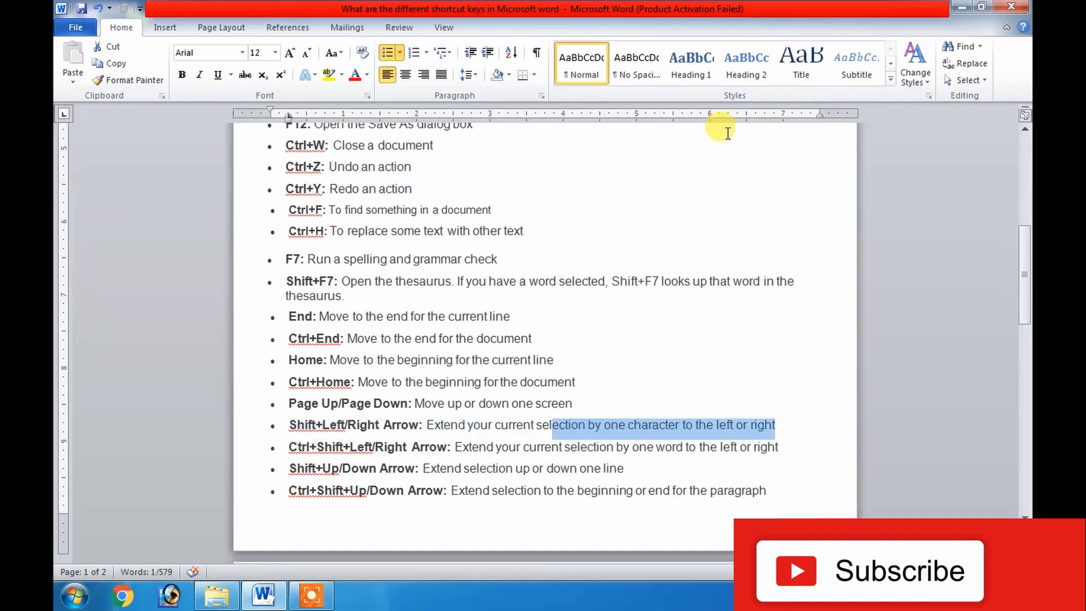
{"action": "key", "text": "shift+Left"}
{"action": "key", "text": "shift+Left"}
{"action": "key", "text": "shift+Left"}
{"action": "key", "text": "shift+Left"}
{"action": "key", "text": "shift+Left"}
{"action": "key", "text": "shift+Left"}
{"action": "key", "text": "shift+Left"}
{"action": "key", "text": "shift+Left"}
{"action": "key", "text": "shift+Left"}
{"action": "key", "text": "shift+Left"}
{"action": "key", "text": "shift+Left"}
{"action": "key", "text": "shift+Left"}
- Select the "Ctrl+Shift+Left/Right Arrow" entry's text backward word by word from the line's end to "your"
{"action": "key", "text": "End"}
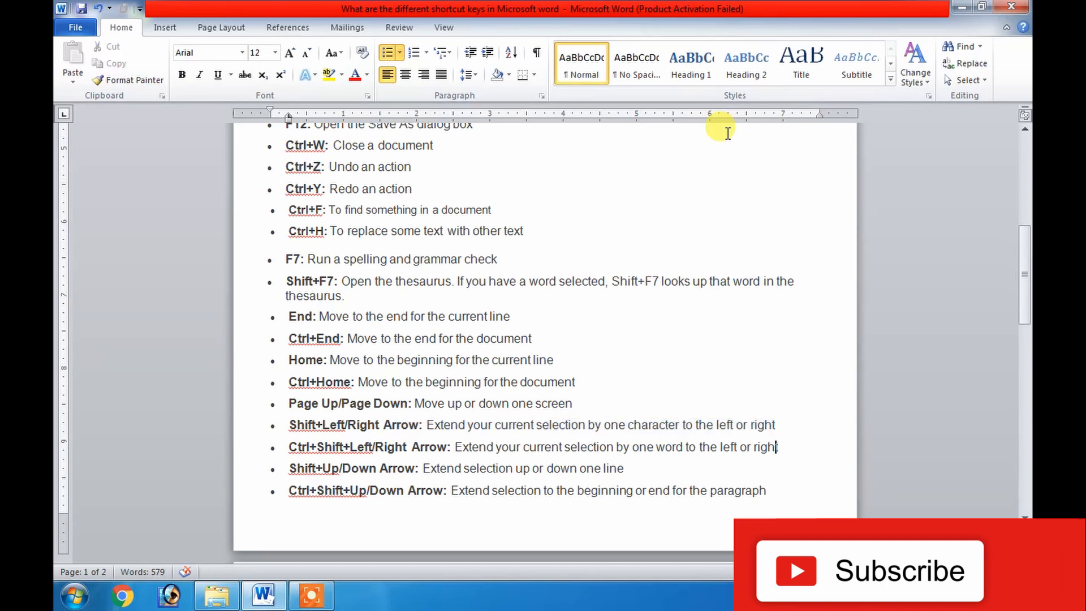
{"action": "key", "text": "ctrl+shift+Left"}
{"action": "key", "text": "ctrl+shift+Left"}
{"action": "key", "text": "ctrl+shift+Left"}
{"action": "key", "text": "ctrl+shift+Left"}
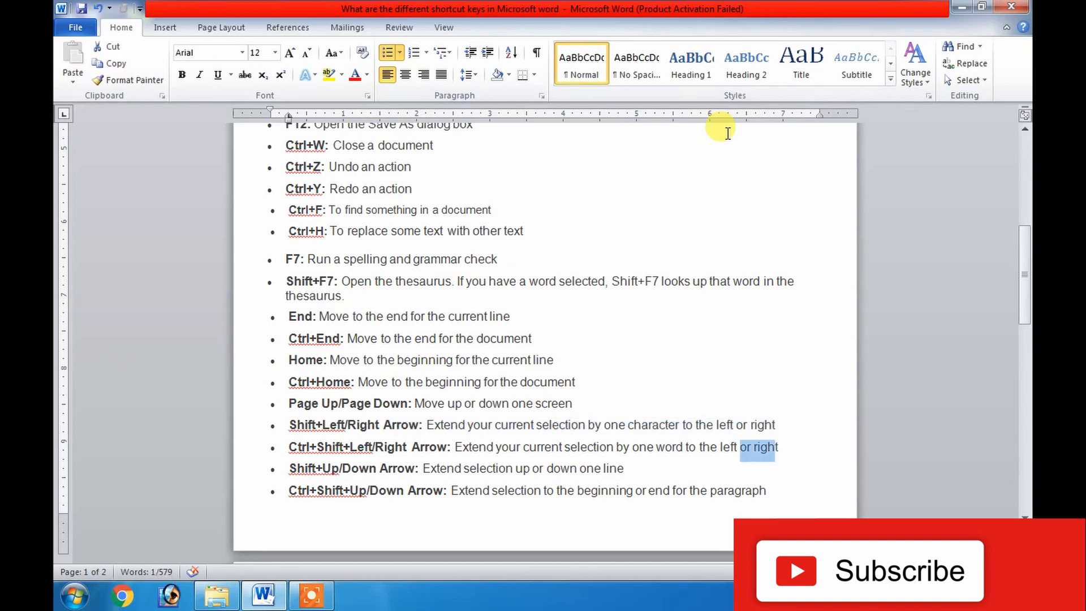
{"action": "key", "text": "ctrl+shift+Left"}
{"action": "key", "text": "ctrl+shift+Left"}
{"action": "key", "text": "ctrl+shift+Left"}
{"action": "key", "text": "ctrl+shift+Left"}
{"action": "key", "text": "ctrl+shift+Left"}
{"action": "key", "text": "ctrl+shift+Left"}
{"action": "key", "text": "ctrl+shift+Left"}
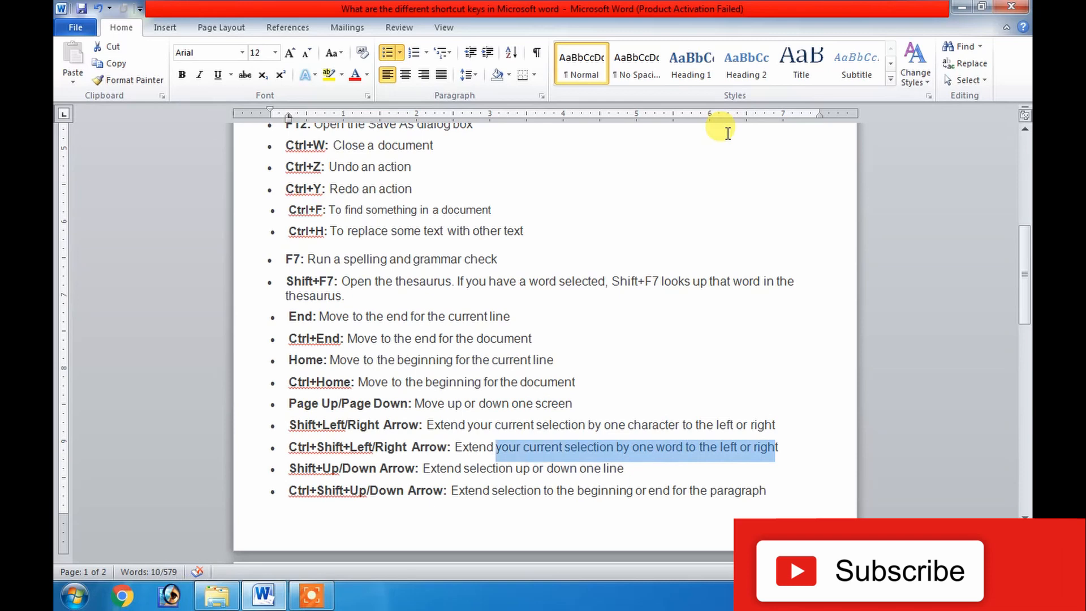
- Drop the selection and select "your current selection by one word" forward, one word at a time
{"action": "key", "text": "Left"}
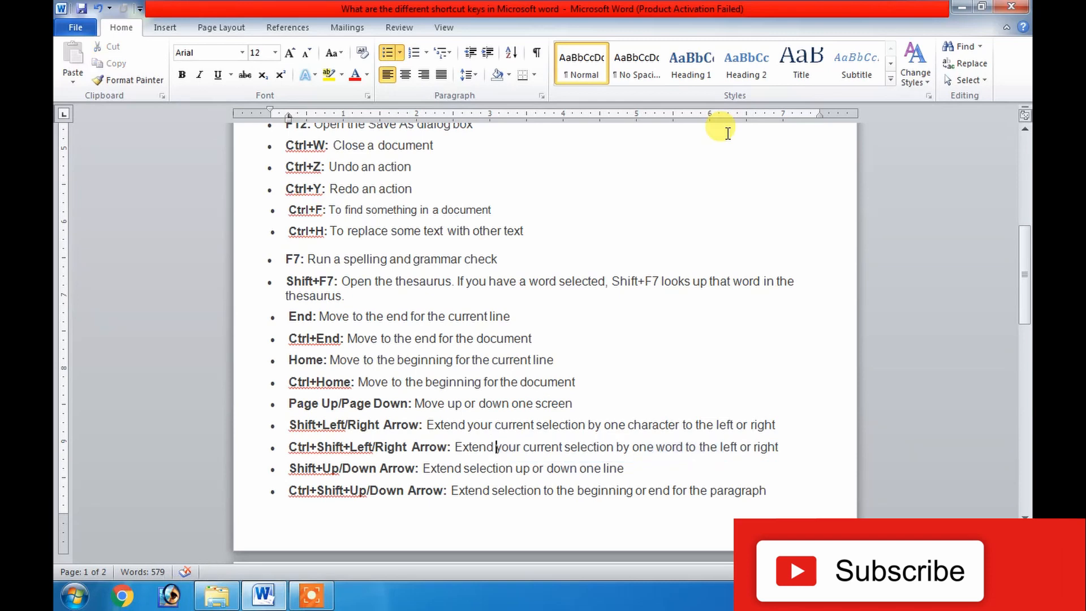
{"action": "key", "text": "ctrl+shift+Right"}
{"action": "key", "text": "ctrl+shift+Right"}
{"action": "key", "text": "ctrl+shift+Right"}
{"action": "key", "text": "ctrl+shift+Right"}
{"action": "key", "text": "ctrl+shift+Right"}
{"action": "key", "text": "ctrl+shift+Right"}
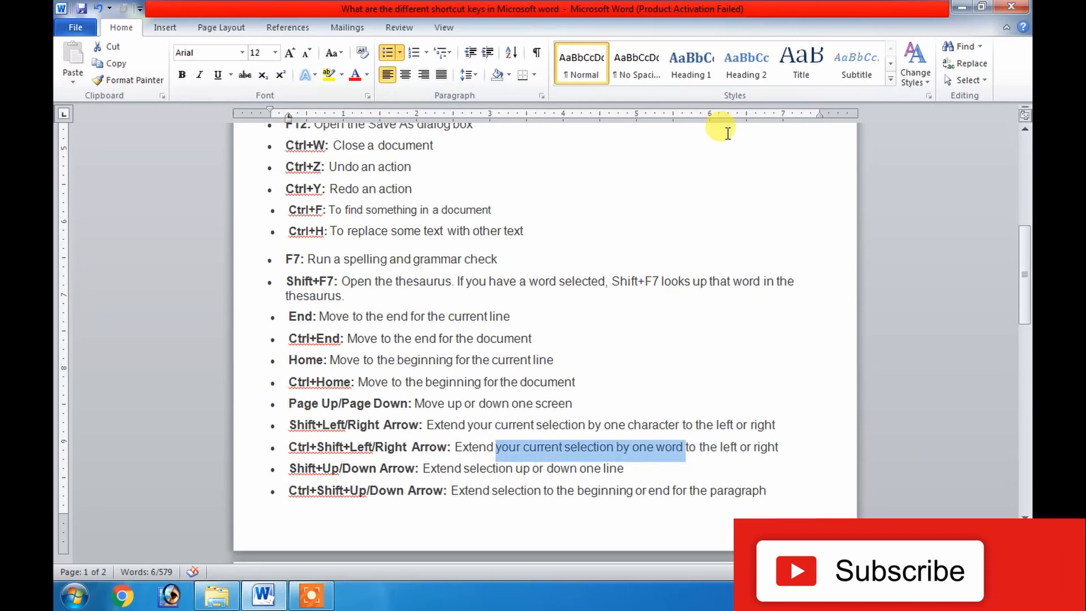
- Drop the selection and extend a new one upward line by line from before "your" to the "Ctrl+End" entry
{"action": "key", "text": "Left"}
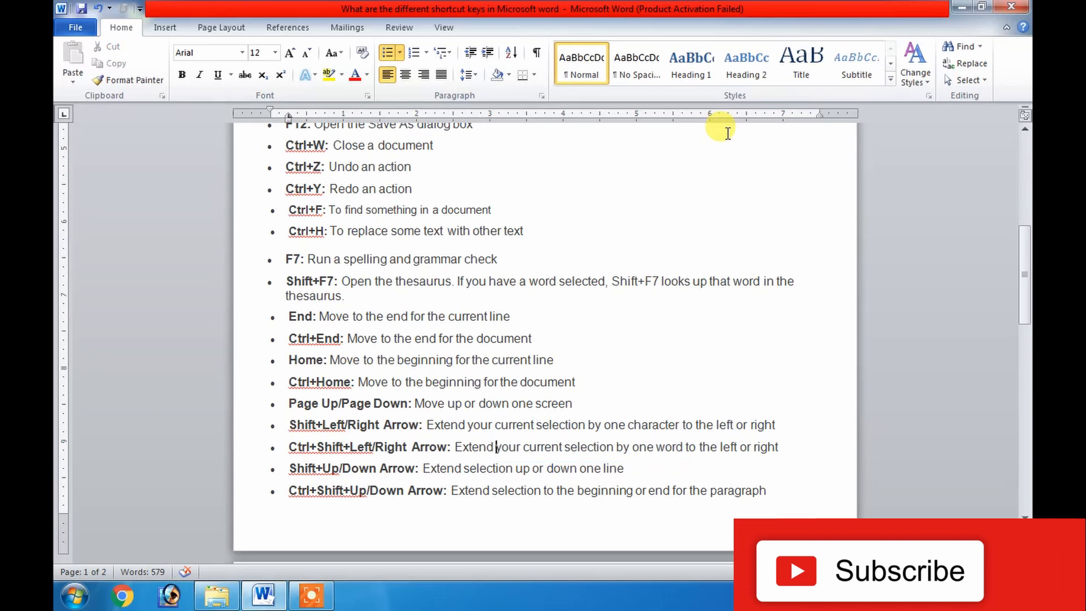
{"action": "key", "text": "shift+Up"}
{"action": "key", "text": "shift+Up"}
{"action": "key", "text": "shift+Up"}
{"action": "key", "text": "shift+Up"}
{"action": "key", "text": "shift+Up"}
{"action": "key", "text": "shift+Up"}
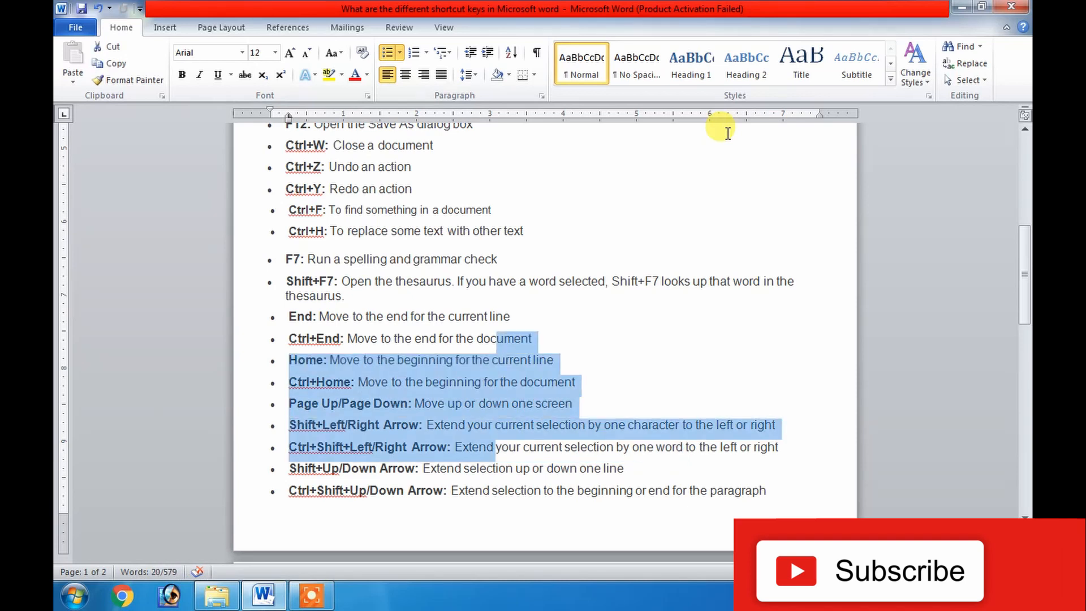
- Drop the selection and extend a new one downward line by line from the "Shift+Up/Down Arrow" entry to the "Shift+Home" entry
{"action": "key", "text": "Down"}
{"action": "key", "text": "shift+Down"}
{"action": "key", "text": "shift+Down"}
{"action": "key", "text": "shift+Down"}
{"action": "key", "text": "shift+Down"}
{"action": "key", "text": "shift+Down"}
{"action": "key", "text": "shift+Down"}
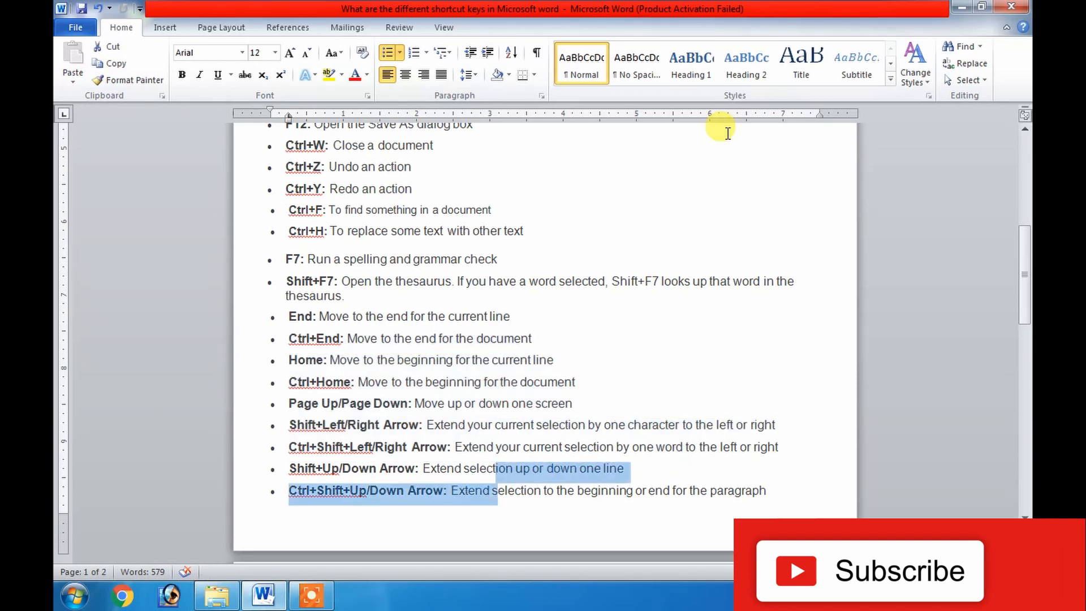
{"action": "key", "text": "shift+Up"}
{"action": "key", "text": "shift+Up"}
{"action": "key", "text": "shift+Up"}
{"action": "key", "text": "shift+Up"}
{"action": "key", "text": "shift+Up"}
{"action": "key", "text": "shift+Up"}
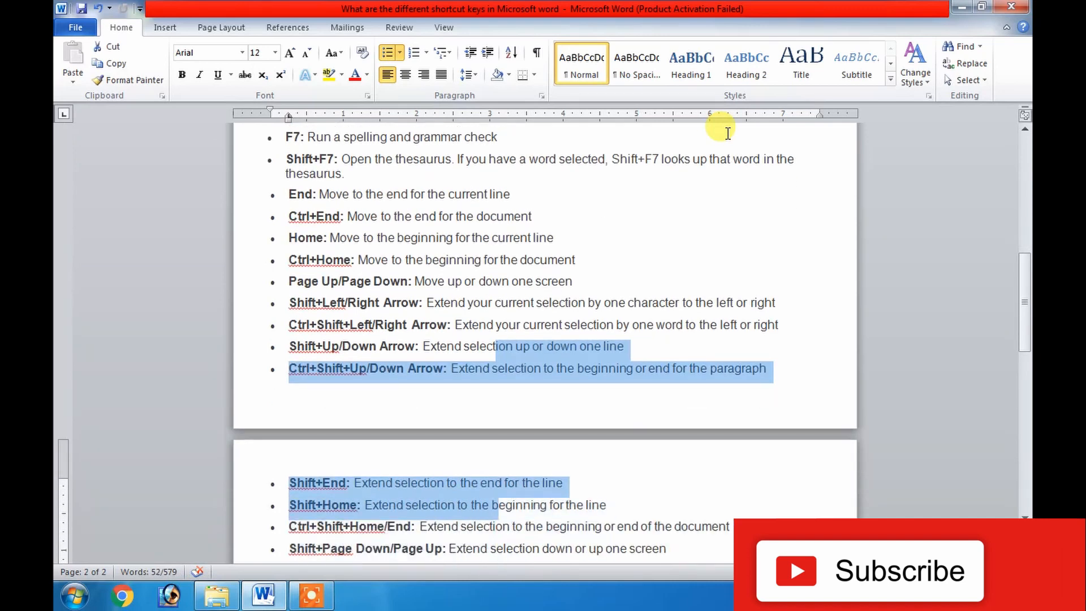
- From within "end" in the "Shift+End" entry, extend the selection to the line's end and then to the line's beginning
{"action": "key", "text": "Down"}
{"action": "key", "text": "Down"}
{"action": "key", "text": "Down"}
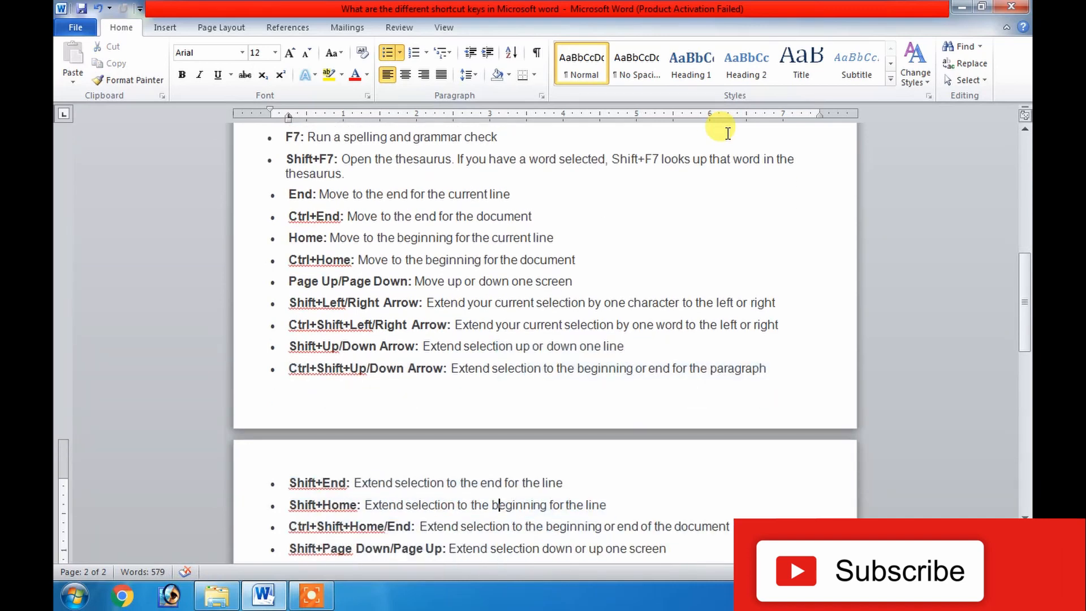
{"action": "key", "text": "Up"}
{"action": "key", "text": "shift+End"}
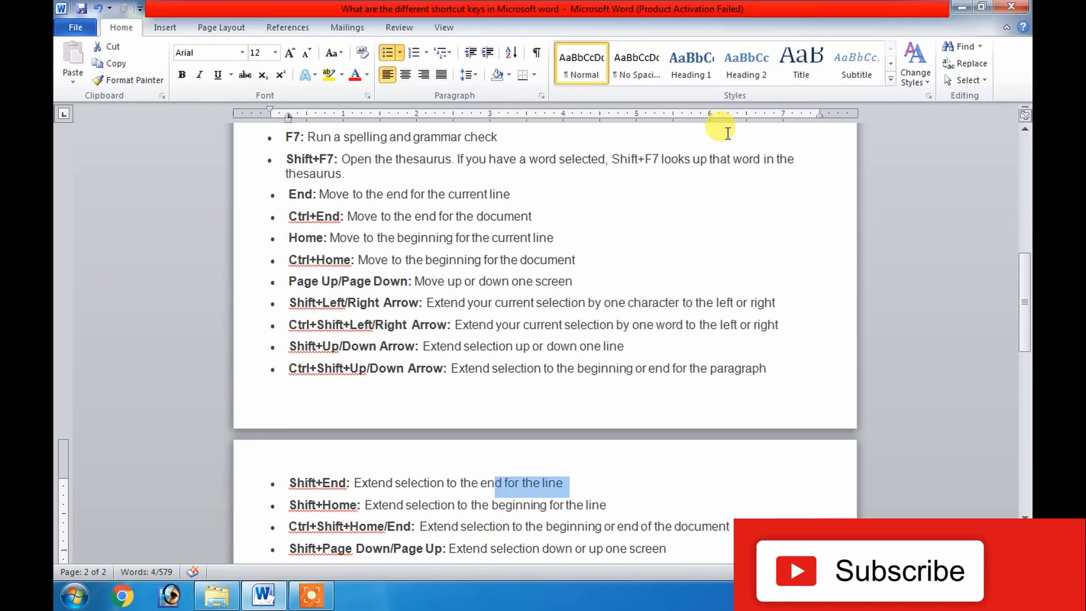
{"action": "key", "text": "shift+Home"}
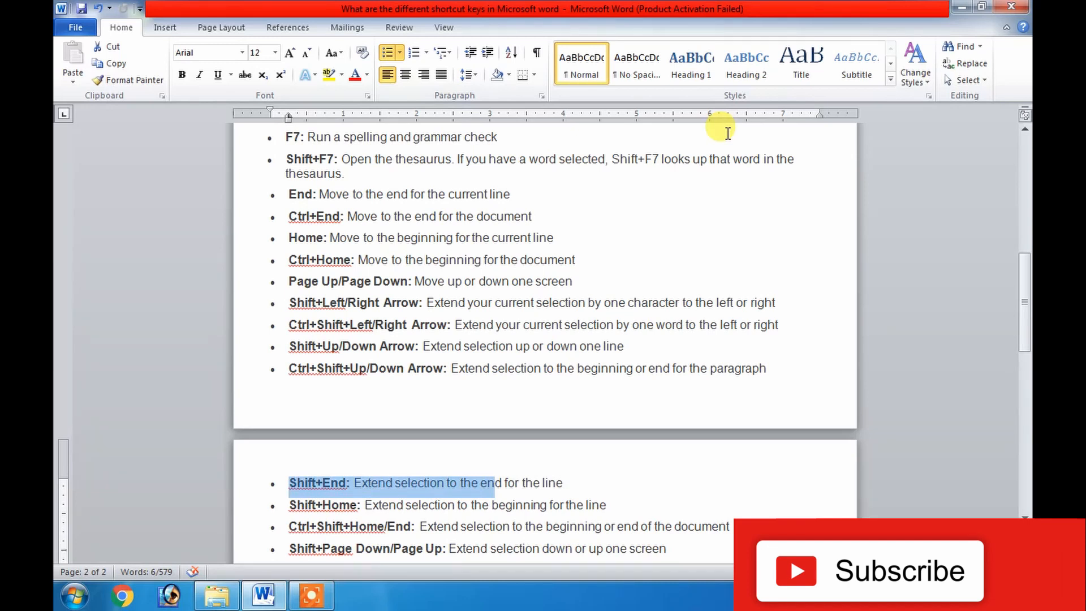
- From within the "Ctrl+Shift+Home/End" entry, extend the selection to the document's beginning and then to the document's end
{"action": "key", "text": "Down"}
{"action": "key", "text": "Down"}
{"action": "key", "text": "Down"}
{"action": "key", "text": "Down"}
{"action": "key", "text": "Down"}
{"action": "key", "text": "Down"}
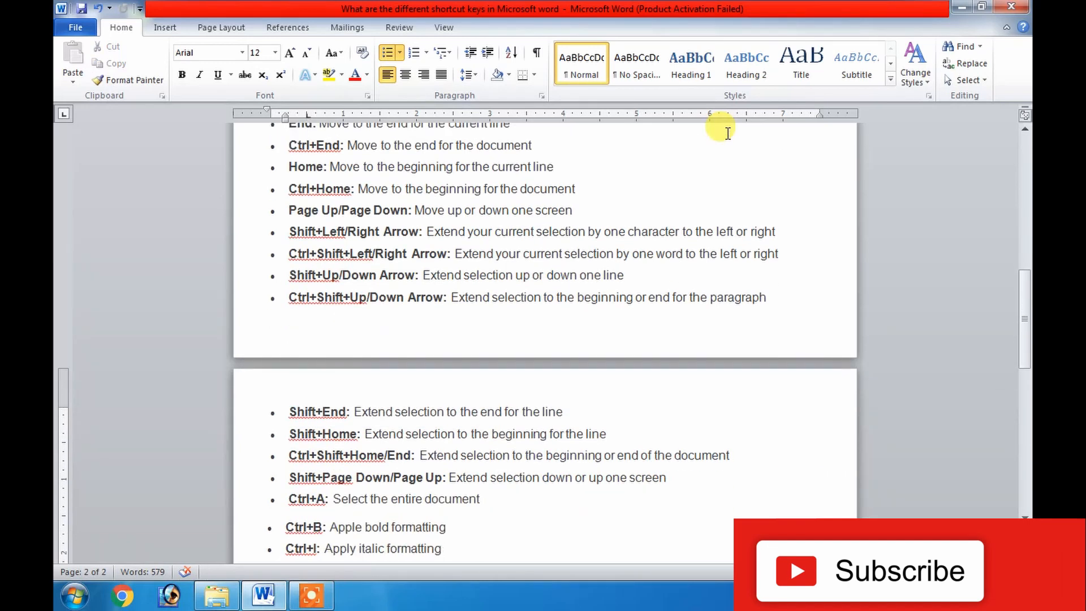
{"action": "key", "text": "Up"}
{"action": "key", "text": "Up"}
{"action": "key", "text": "Up"}
{"action": "key", "text": "Up"}
{"action": "key", "text": "ctrl+shift+Home"}
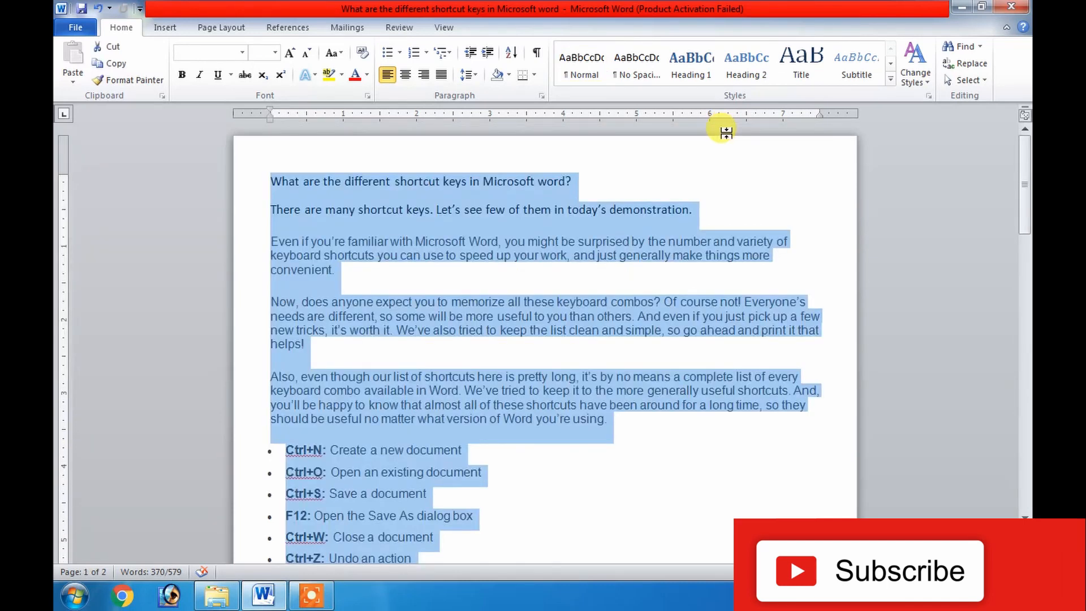
{"action": "key", "text": "ctrl+shift+End"}
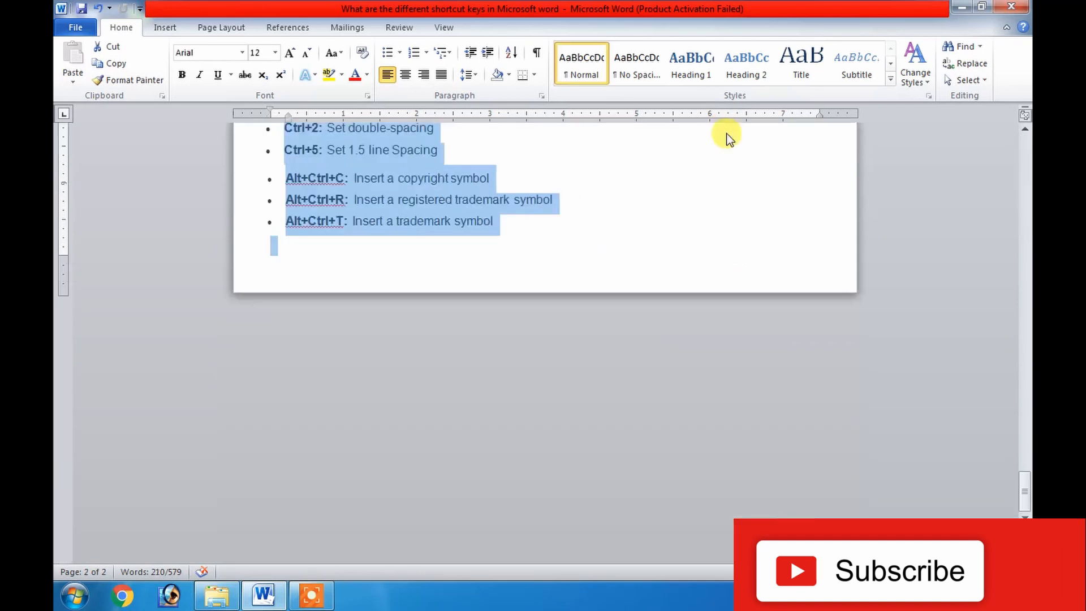
- Drop the selection, return the cursor to the "Ctrl+A" entry and select the entire document
{"action": "key", "text": "Up"}
{"action": "key", "text": "Up"}
{"action": "key", "text": "Up"}
{"action": "key", "text": "Up"}
{"action": "key", "text": "Up"}
{"action": "key", "text": "Up"}
{"action": "key", "text": "Up"}
{"action": "key", "text": "Up"}
{"action": "key", "text": "Up"}
{"action": "key", "text": "Up"}
{"action": "key", "text": "Up"}
{"action": "key", "text": "Down"}
{"action": "key", "text": "Down"}
{"action": "key", "text": "Down"}
{"action": "key", "text": "Down"}
{"action": "key", "text": "Down"}
{"action": "key", "text": "Down"}
{"action": "key", "text": "Down"}
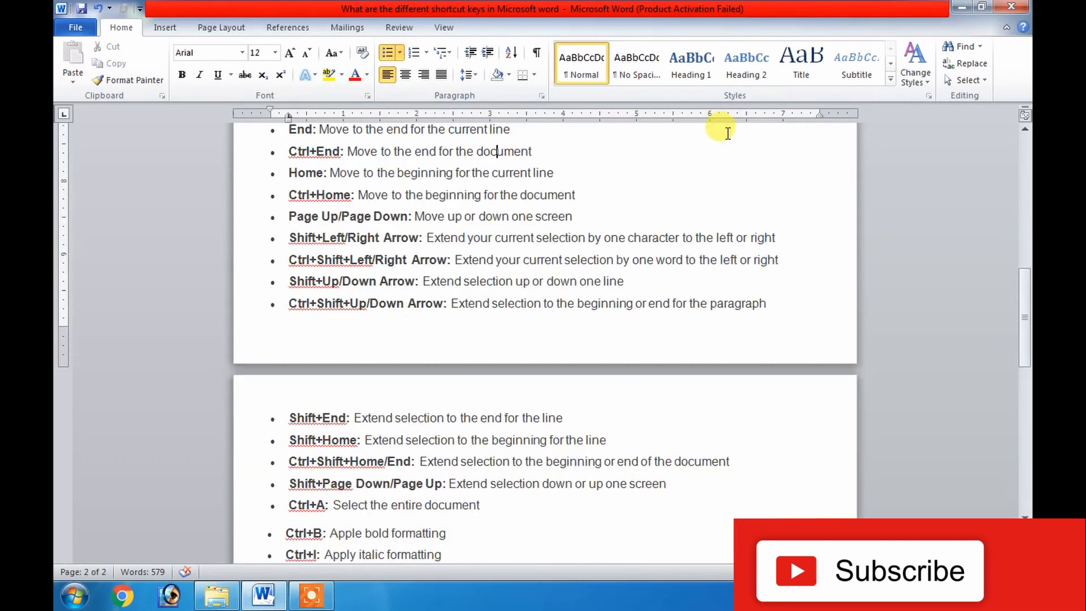
{"action": "key", "text": "Down"}
{"action": "key", "text": "Down"}
{"action": "key", "text": "Down"}
{"action": "key", "text": "Down"}
{"action": "key", "text": "Down"}
{"action": "key", "text": "Down"}
{"action": "key", "text": "Down"}
{"action": "key", "text": "Down"}
{"action": "key", "text": "Down"}
{"action": "key", "text": "Down"}
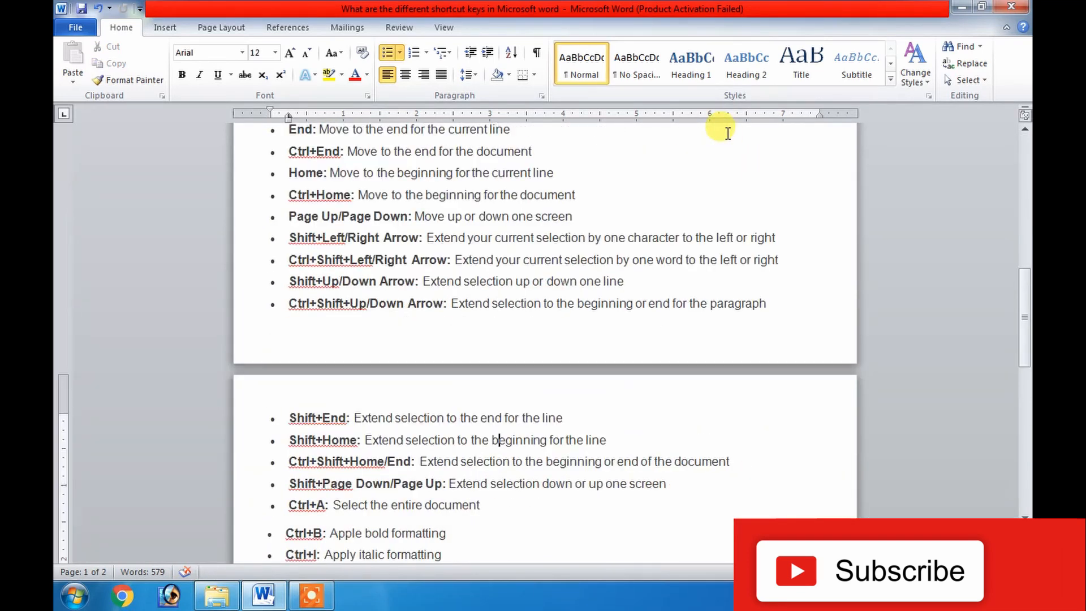
{"action": "key", "text": "Down"}
{"action": "key", "text": "Down"}
{"action": "key", "text": "Down"}
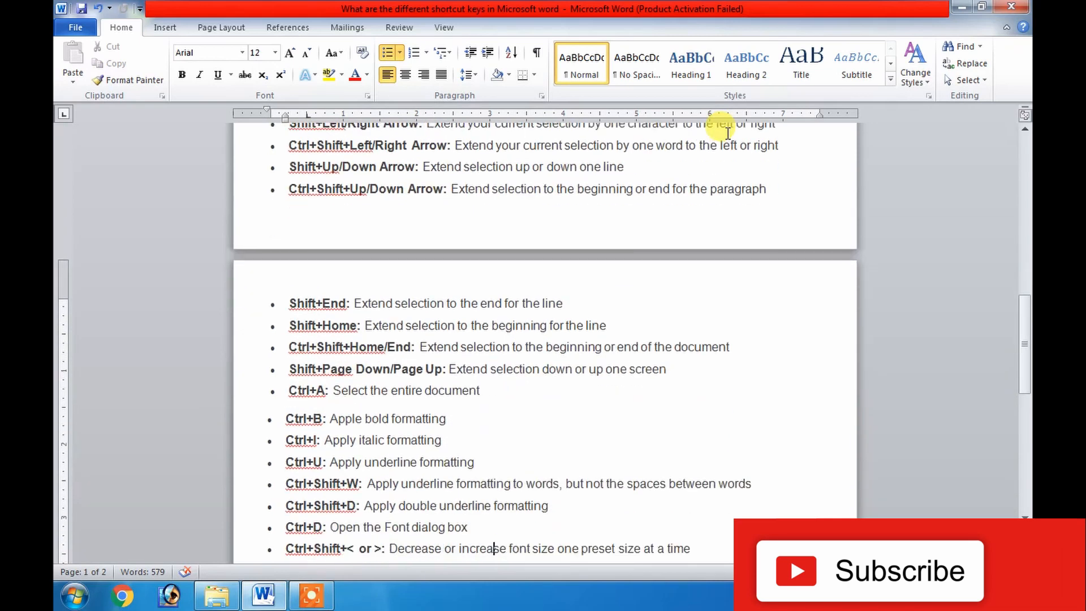
{"action": "key", "text": "Up"}
{"action": "key", "text": "Up"}
{"action": "key", "text": "Up"}
{"action": "key", "text": "Up"}
{"action": "key", "text": "Up"}
{"action": "key", "text": "Up"}
{"action": "key", "text": "Up"}
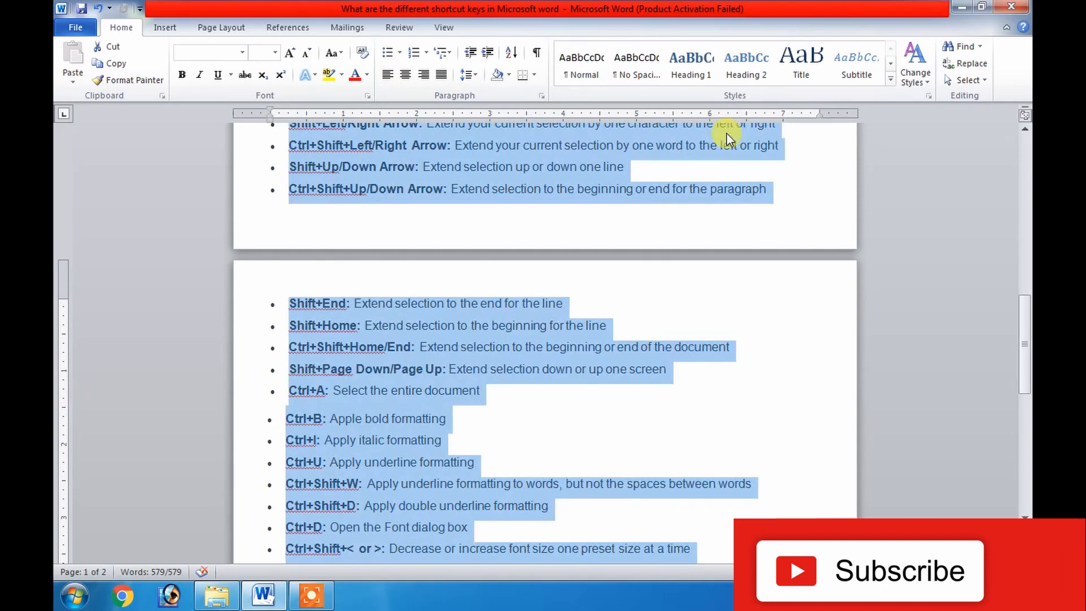
- Drop the whole-document selection and move the cursor to the end of the "Ctrl+B" entry
{"action": "key", "text": "Down"}
{"action": "key", "text": "Up"}
{"action": "key", "text": "Up"}
{"action": "key", "text": "Up"}
{"action": "key", "text": "Up"}
{"action": "key", "text": "Up"}
{"action": "key", "text": "Up"}
{"action": "key", "text": "Up"}
{"action": "key", "text": "Up"}
{"action": "key", "text": "Up"}
{"action": "key", "text": "Up"}
{"action": "key", "text": "Up"}
{"action": "key", "text": "Up"}
{"action": "key", "text": "Up"}
{"action": "key", "text": "Up"}
{"action": "key", "text": "Up"}
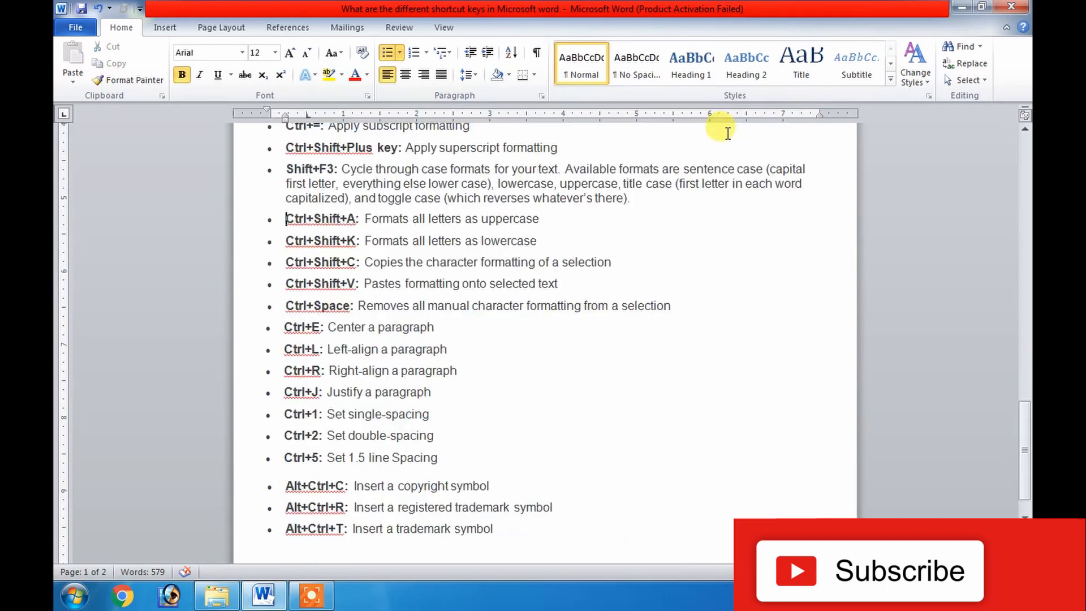
{"action": "key", "text": "Up"}
{"action": "key", "text": "Up"}
{"action": "key", "text": "Up"}
{"action": "key", "text": "Up"}
{"action": "key", "text": "Up"}
{"action": "key", "text": "Up"}
{"action": "key", "text": "Up"}
{"action": "key", "text": "Up"}
{"action": "key", "text": "Up"}
{"action": "key", "text": "Up"}
{"action": "key", "text": "Up"}
{"action": "key", "text": "Up"}
{"action": "key", "text": "Up"}
{"action": "key", "text": "Up"}
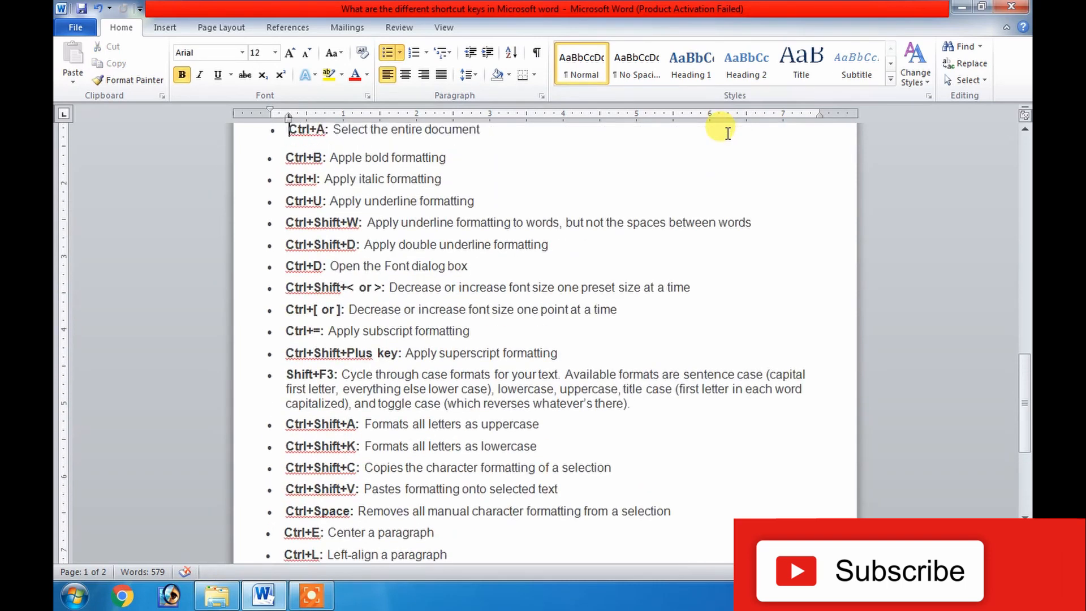
{"action": "key", "text": "Up"}
{"action": "key", "text": "Down"}
{"action": "key", "text": "Down"}
{"action": "key", "text": "Down"}
{"action": "key", "text": "End"}
{"action": "key", "text": "Up"}
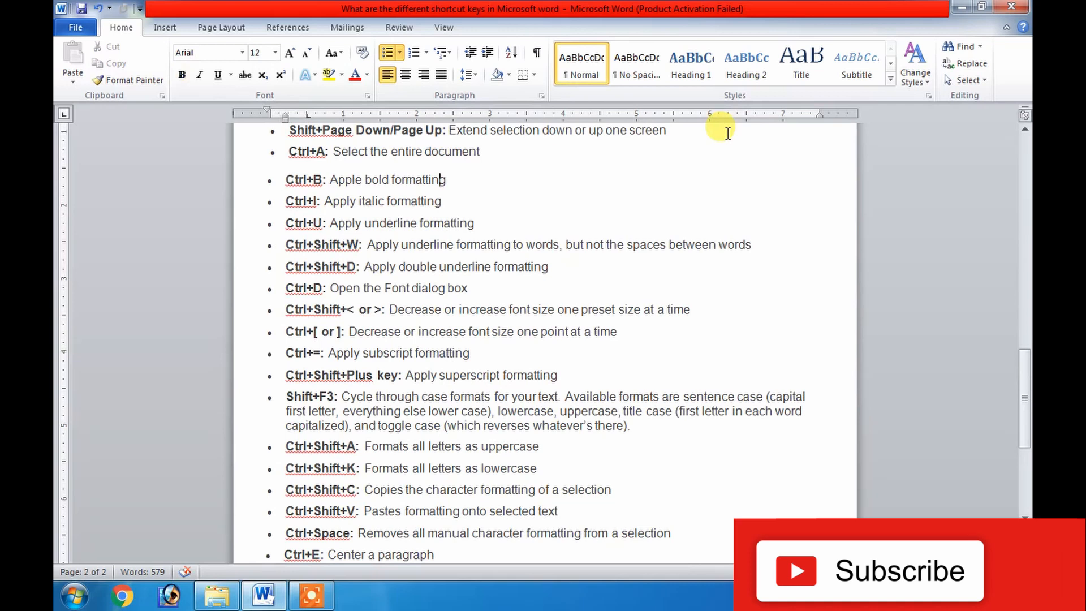
- Select the word "formatting" in the "Ctrl+B" entry backward, one character at a time
{"action": "key", "text": "shift+Left"}
{"action": "key", "text": "shift+Left"}
{"action": "key", "text": "shift+Left"}
{"action": "key", "text": "shift+Left"}
{"action": "key", "text": "shift+Left"}
{"action": "key", "text": "shift+Left"}
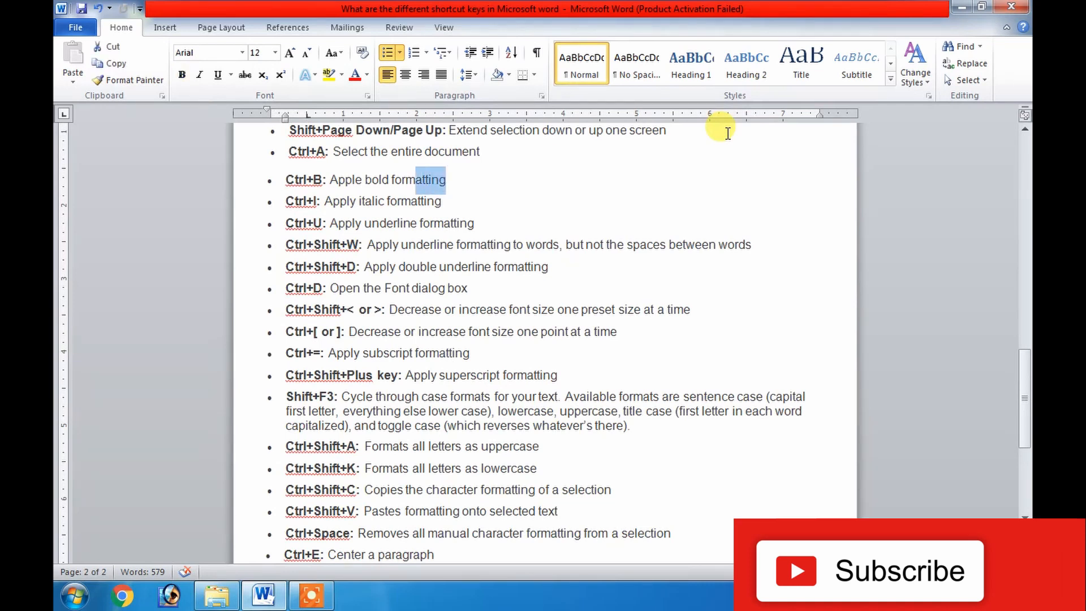
{"action": "key", "text": "shift+Left"}
{"action": "key", "text": "shift+Left"}
{"action": "key", "text": "shift+Left"}
{"action": "key", "text": "shift+Left"}
- Apply bold, underline and italic formatting to the selected word "formatting"
{"action": "key", "text": "ctrl+b"}
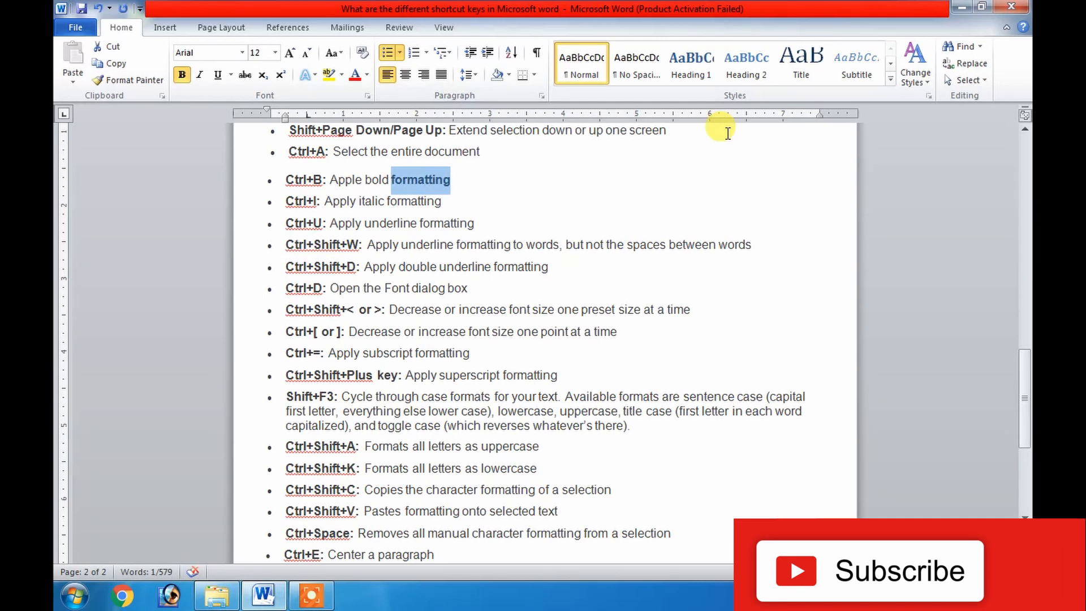
{"action": "key", "text": "ctrl+u"}
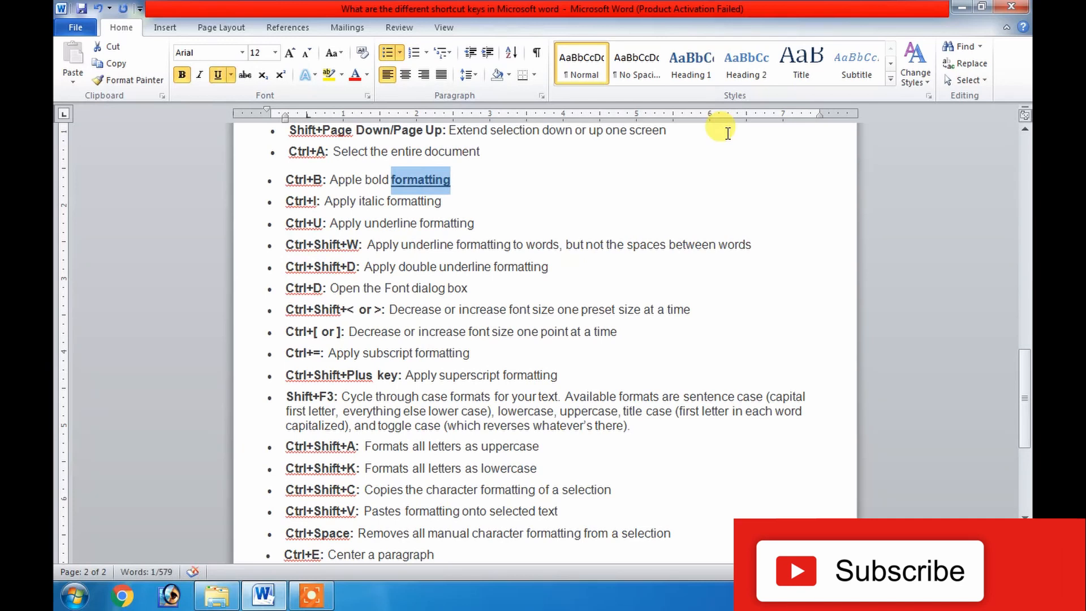
{"action": "key", "text": "ctrl+i"}
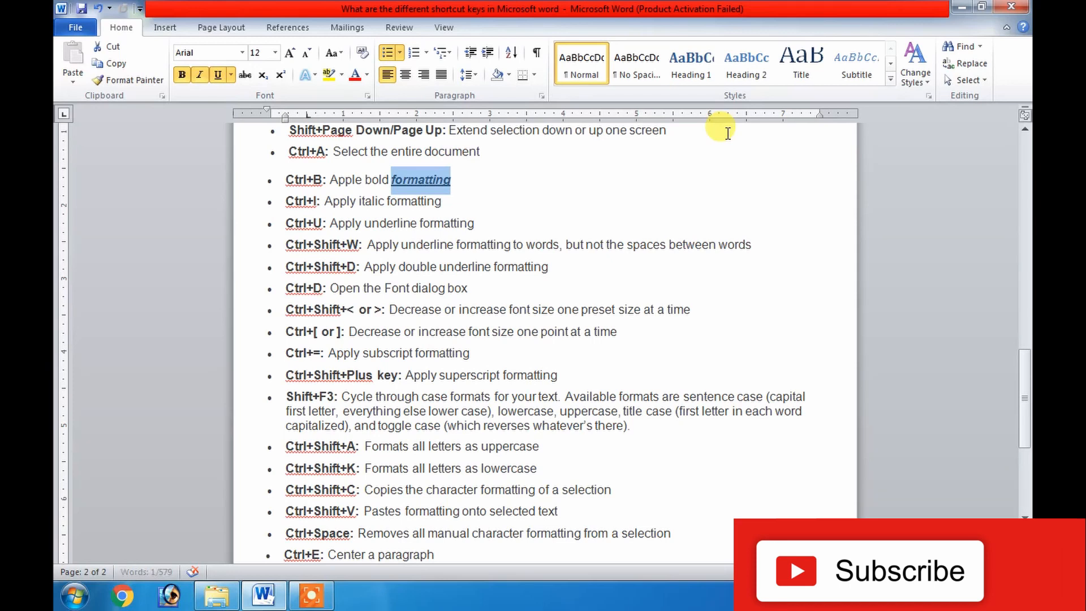
- Remove the underline, italic and bold formatting from the selected word "formatting"
{"action": "key", "text": "ctrl+u"}
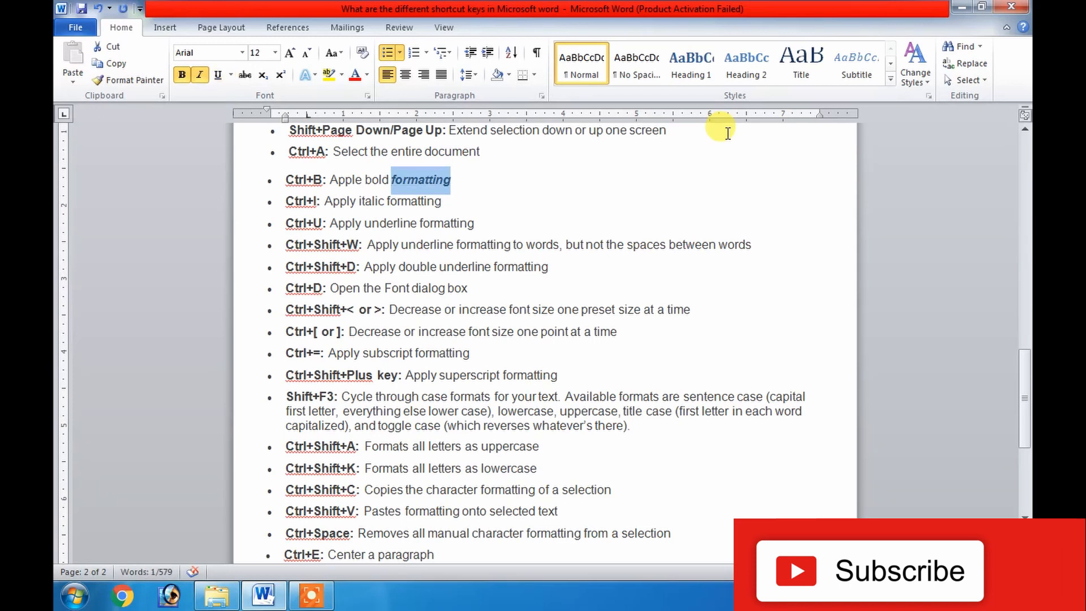
{"action": "key", "text": "ctrl+i"}
{"action": "key", "text": "ctrl+b"}
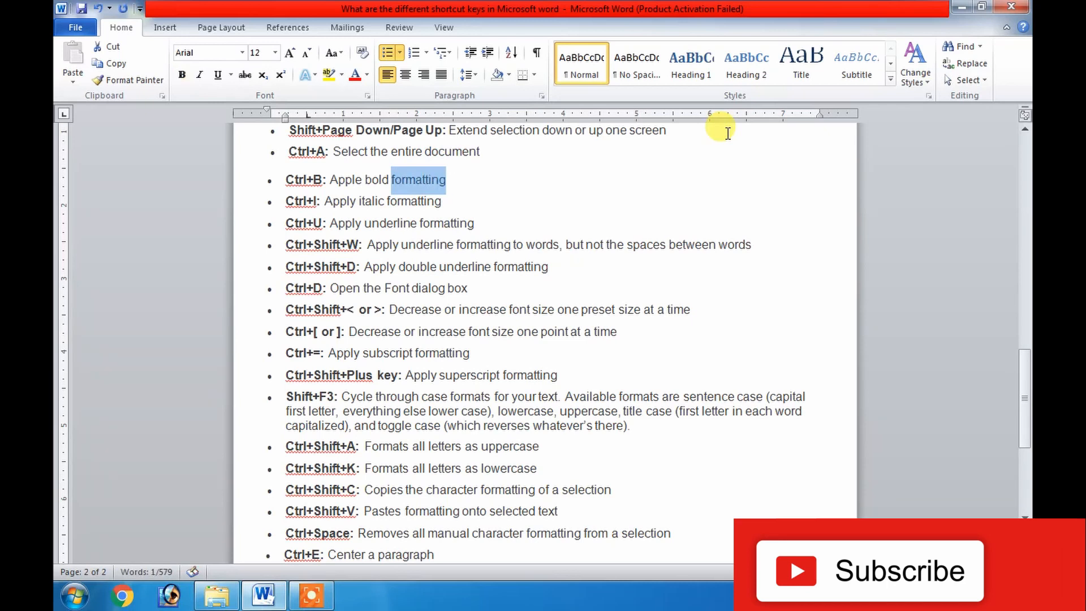
- In the "Ctrl+Shift+W" entry, select "rds, but not th" forward, one character at a time, starting inside "words"
{"action": "key", "text": "Down"}
{"action": "key", "text": "Down"}
{"action": "key", "text": "Down"}
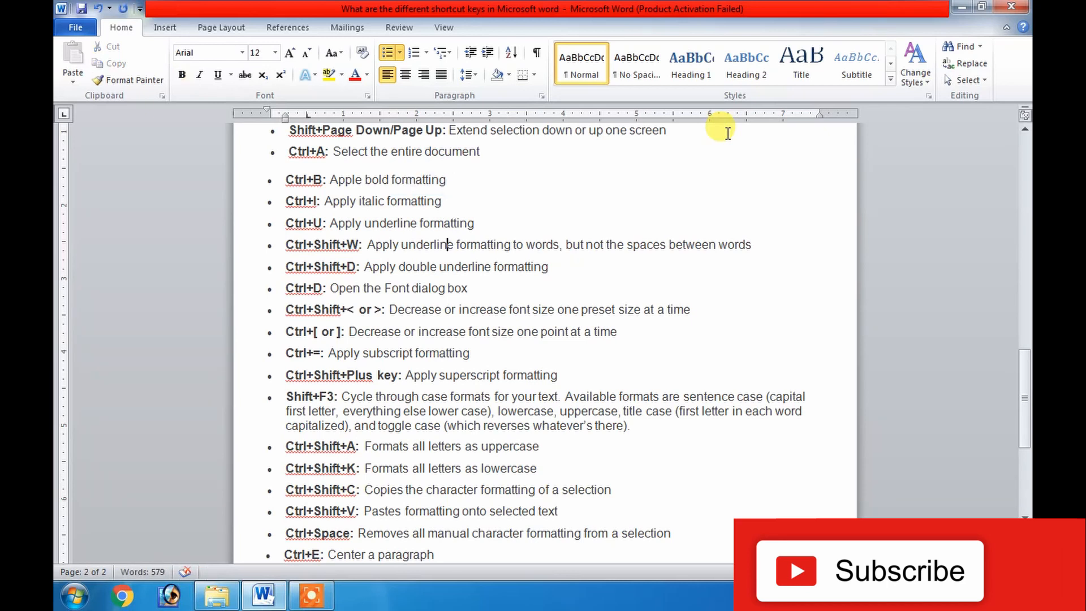
{"action": "key", "text": "Left"}
{"action": "key", "text": "Right"}
{"action": "key", "text": "Right"}
{"action": "key", "text": "Right"}
{"action": "key", "text": "Right"}
{"action": "key", "text": "Right"}
{"action": "key", "text": "Right"}
{"action": "key", "text": "Right"}
{"action": "key", "text": "Right"}
{"action": "key", "text": "Right"}
{"action": "key", "text": "Right"}
{"action": "key", "text": "Right"}
{"action": "key", "text": "Right"}
{"action": "key", "text": "Right"}
{"action": "key", "text": "Right"}
{"action": "key", "text": "Right"}
{"action": "key", "text": "Right"}
{"action": "key", "text": "Right"}
{"action": "key", "text": "Right"}
{"action": "key", "text": "Right"}
{"action": "key", "text": "Right"}
{"action": "key", "text": "shift+Right"}
{"action": "key", "text": "shift+Right"}
{"action": "key", "text": "shift+Right"}
{"action": "key", "text": "shift+Right"}
{"action": "key", "text": "shift+Right"}
{"action": "key", "text": "shift+Right"}
{"action": "key", "text": "shift+Right"}
{"action": "key", "text": "shift+Right"}
{"action": "key", "text": "shift+Right"}
{"action": "key", "text": "shift+Right"}
{"action": "key", "text": "shift+Right"}
{"action": "key", "text": "shift+Right"}
{"action": "key", "text": "shift+Right"}
{"action": "key", "text": "shift+Right"}
{"action": "key", "text": "shift+Right"}
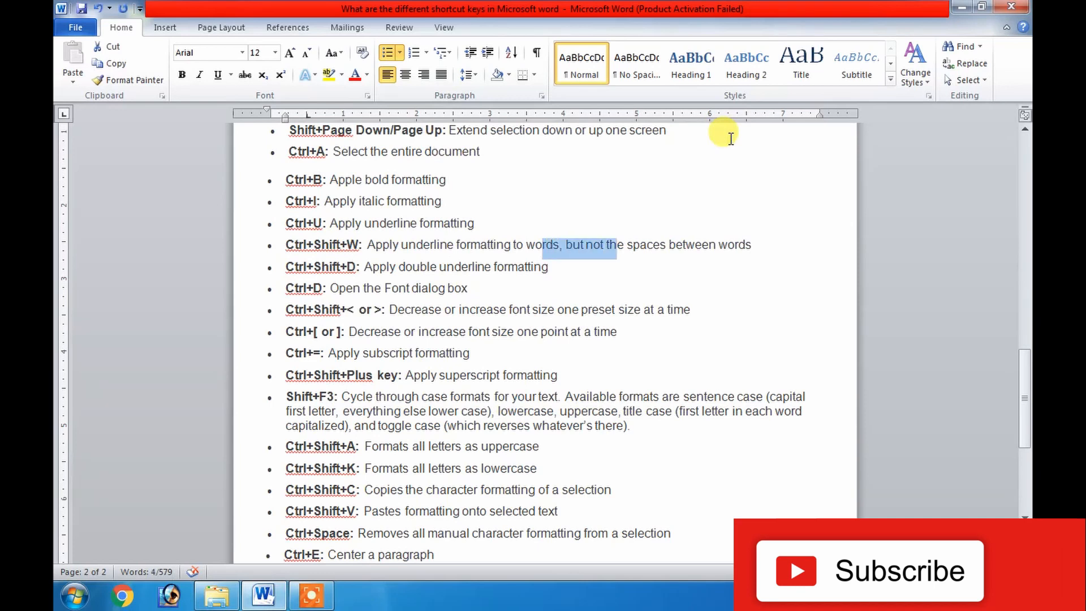
- Apply words-only underline to the selected "rds, but not th" in the "Ctrl+Shift+W" entry and undo it
{"action": "key", "text": "ctrl+shift+w"}
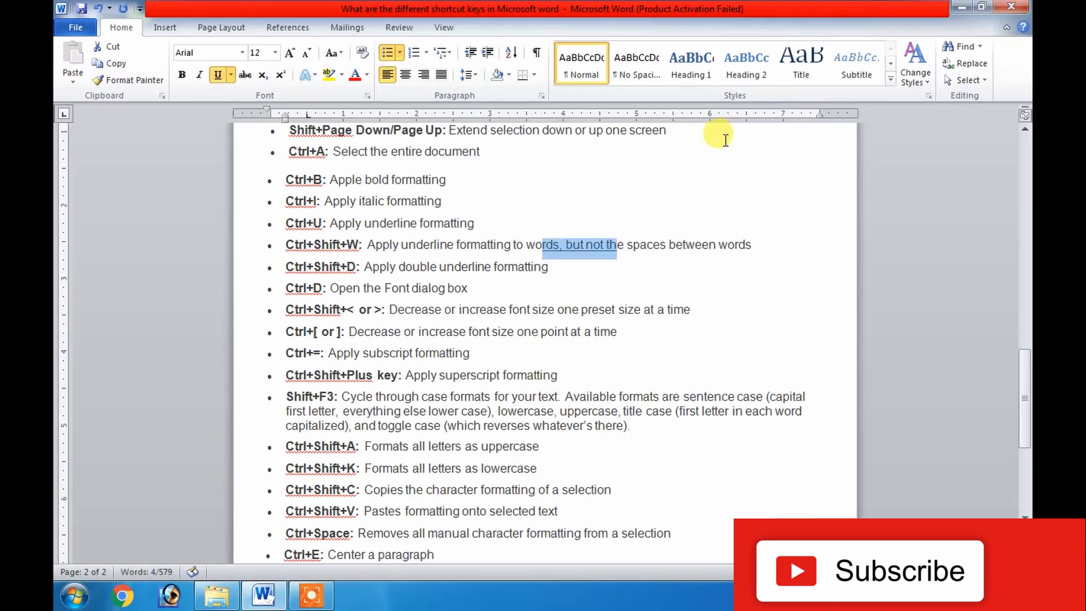
{"action": "left_click", "coordinate": [565, 249]}
{"action": "key", "text": "ctrl+z"}
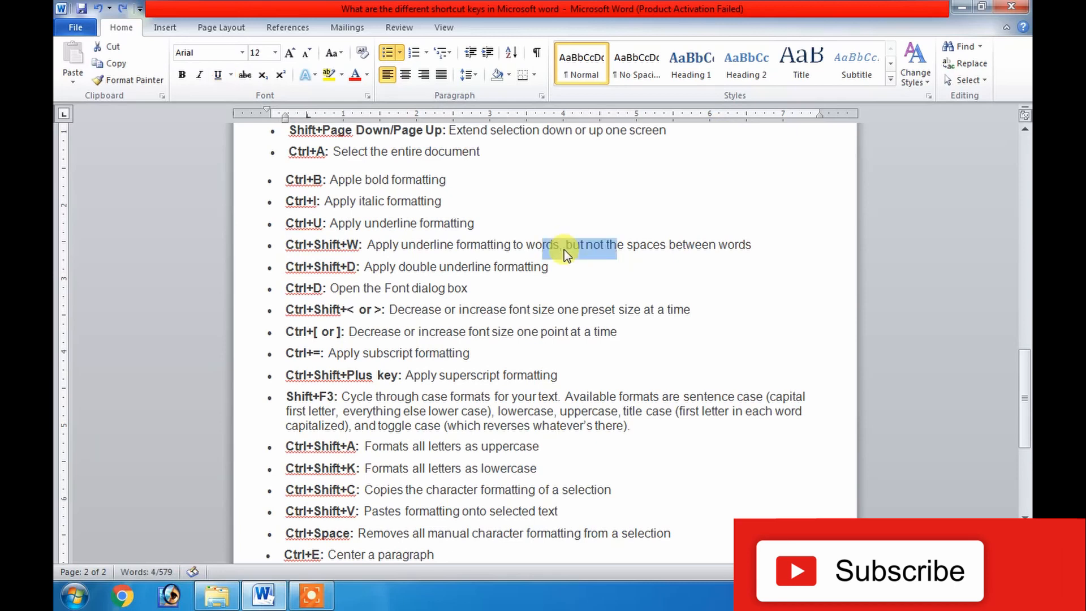
- Select "Apply underline formatting" in the "Ctrl+U" entry backward, one character at a time
{"action": "key", "text": "Up"}
{"action": "key", "text": "Up"}
{"action": "key", "text": "Down"}
{"action": "key", "text": "shift+Left"}
{"action": "key", "text": "shift+Left"}
{"action": "key", "text": "shift+Left"}
{"action": "key", "text": "shift+Left"}
{"action": "key", "text": "shift+Left"}
{"action": "key", "text": "shift+Left"}
{"action": "key", "text": "shift+Left"}
{"action": "key", "text": "shift+Left"}
{"action": "key", "text": "shift+Left"}
{"action": "key", "text": "shift+Left"}
{"action": "key", "text": "shift+Left"}
{"action": "key", "text": "shift+Left"}
{"action": "key", "text": "shift+Left"}
{"action": "key", "text": "shift+Left"}
{"action": "key", "text": "shift+Left"}
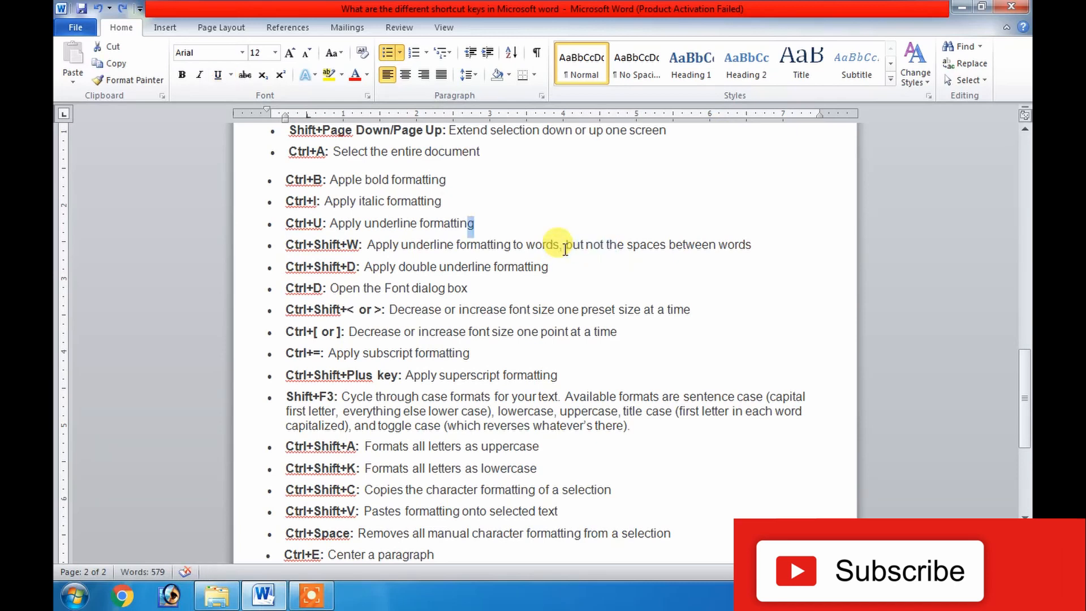
{"action": "key", "text": "shift+Left"}
{"action": "key", "text": "shift+Left"}
{"action": "key", "text": "shift+Left"}
{"action": "key", "text": "shift+Left"}
{"action": "key", "text": "shift+Left"}
{"action": "key", "text": "shift+Left"}
{"action": "key", "text": "shift+Left"}
{"action": "key", "text": "shift+Left"}
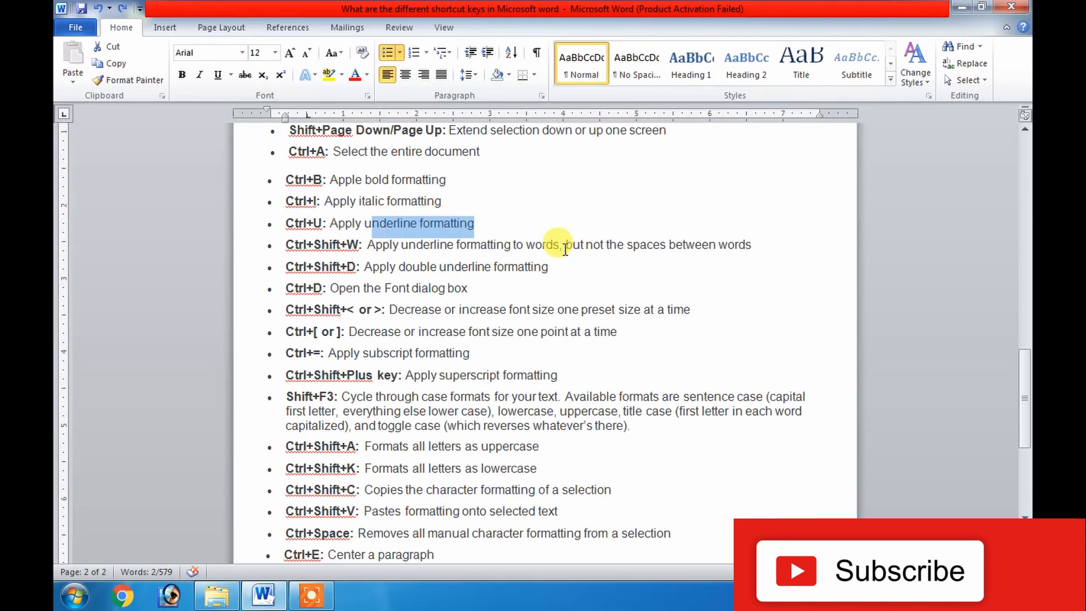
{"action": "key", "text": "shift+Left"}
{"action": "key", "text": "shift+Left"}
{"action": "key", "text": "shift+Left"}
{"action": "key", "text": "shift+Left"}
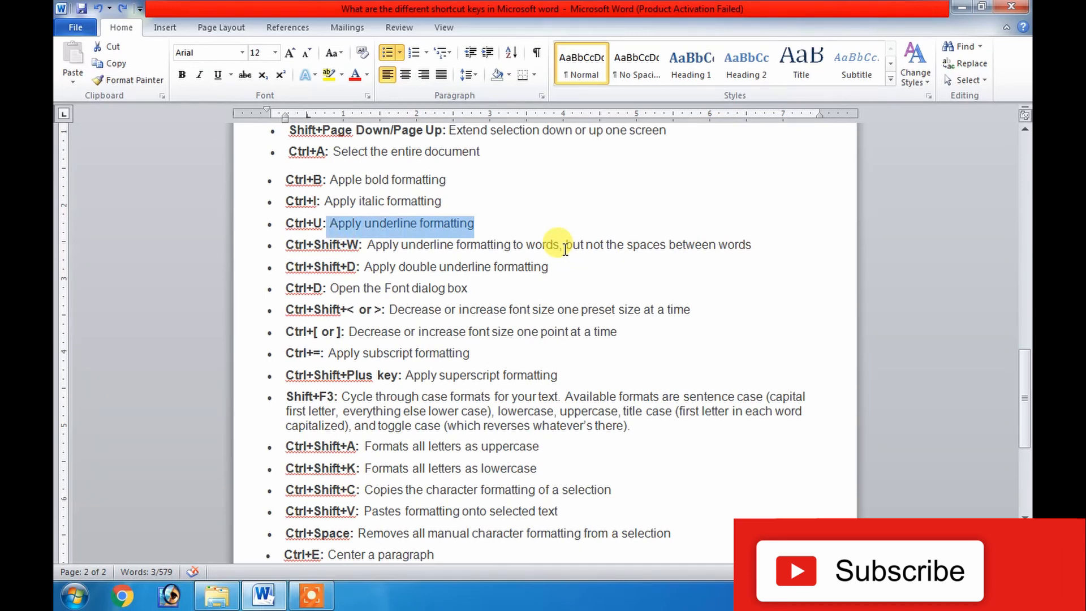
{"action": "key", "text": "shift+Right"}
- Format the word "dialog" in the "Ctrl+D" entry as Shruti, Bold, size 9 through the Font dialog, and undo the change
{"action": "left_click_drag", "start_coordinate": [438, 266], "coordinate": [525, 291]}
{"action": "left_click", "coordinate": [488, 274]}
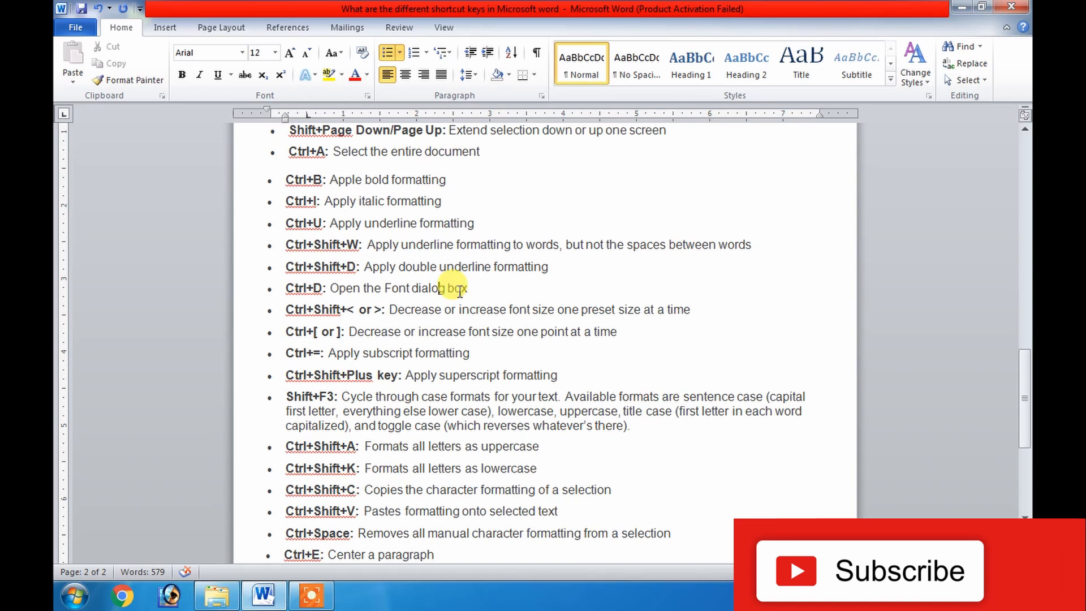
{"action": "key", "text": "ctrl+d"}
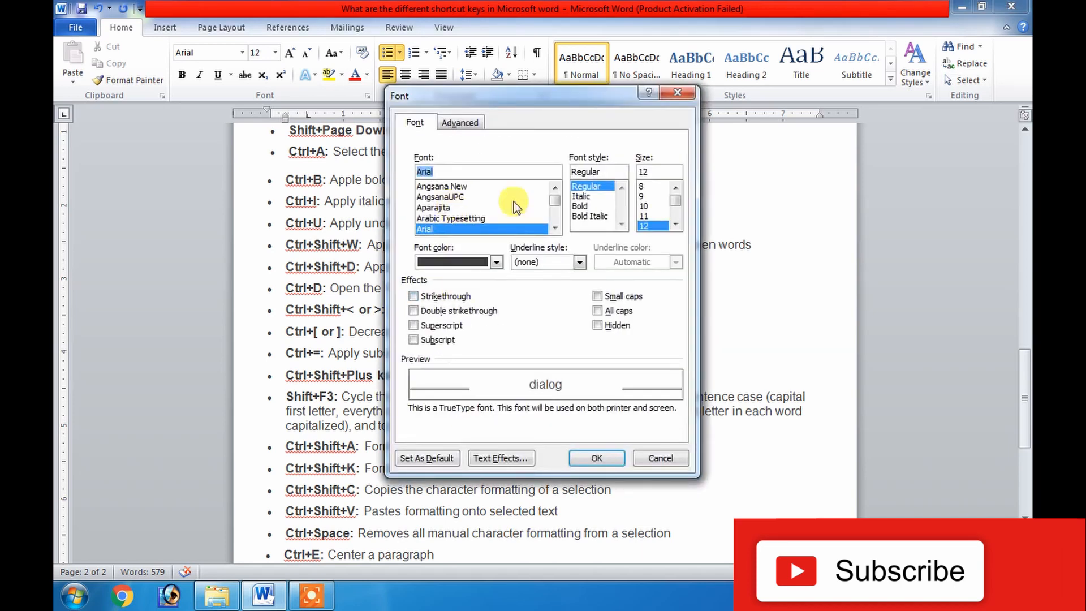
{"action": "mouse_move", "coordinate": [553, 201]}
{"action": "left_mouse_down"}
{"action": "mouse_move", "coordinate": [553, 222]}
{"action": "mouse_move", "coordinate": [554, 196]}
{"action": "left_mouse_up"}
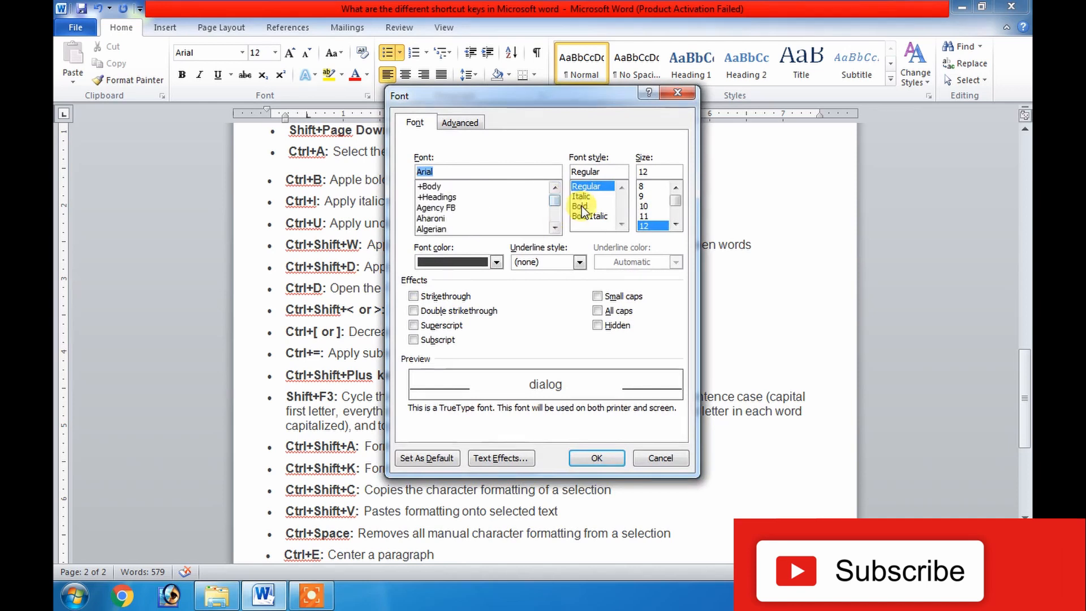
{"action": "left_click", "coordinate": [582, 206]}
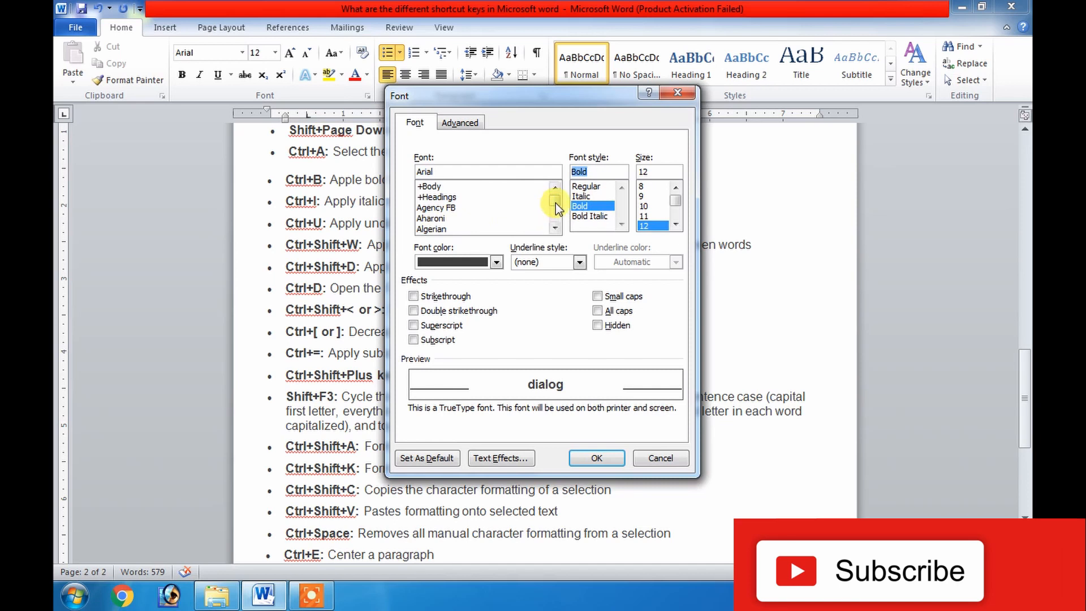
{"action": "left_click_drag", "start_coordinate": [555, 203], "coordinate": [555, 215]}
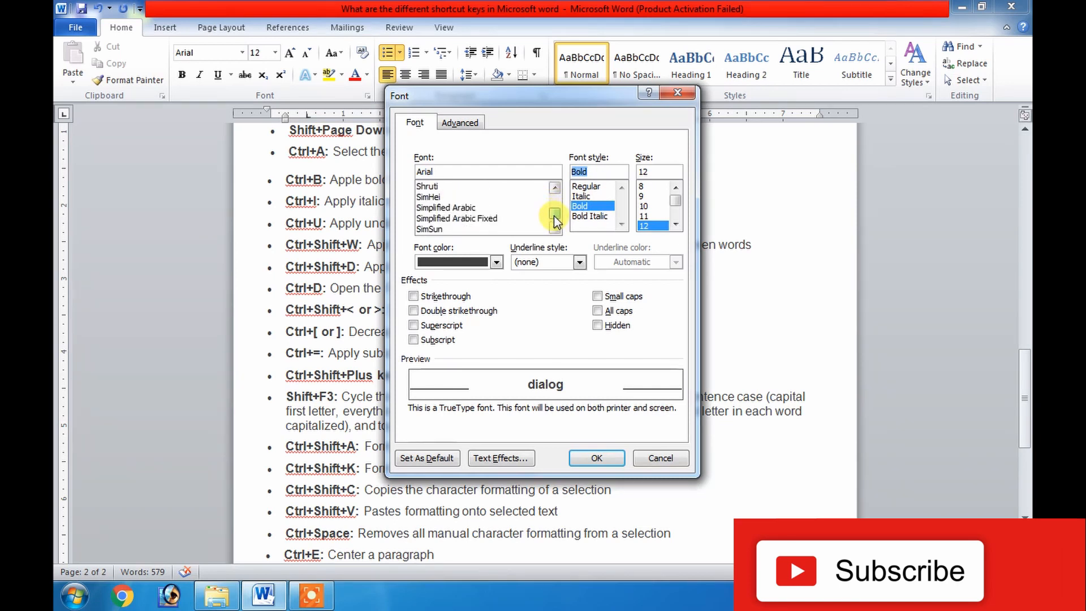
{"action": "left_click", "coordinate": [440, 187]}
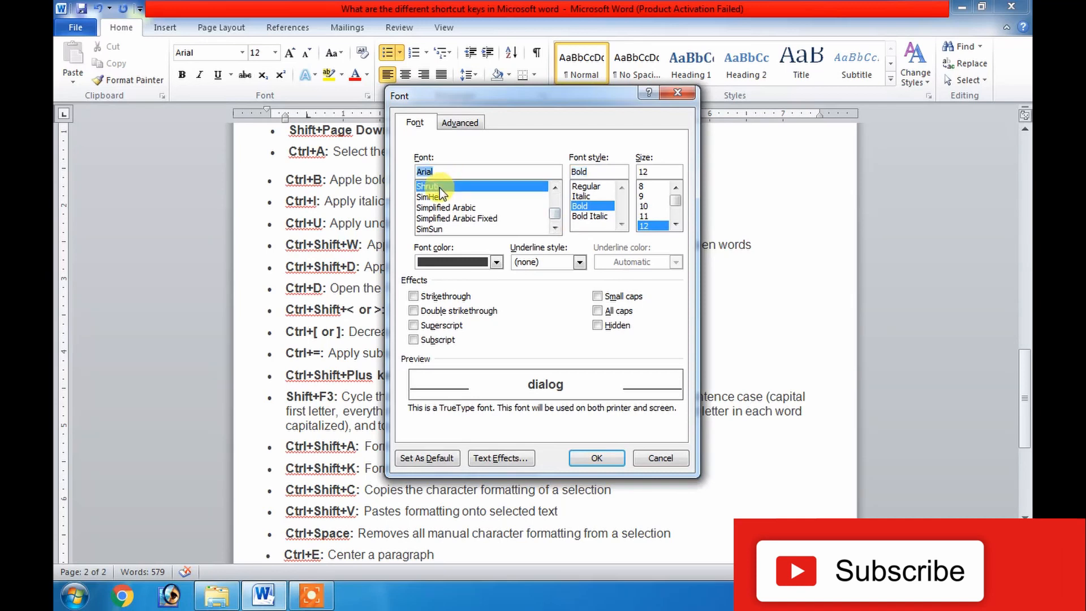
{"action": "left_click", "coordinate": [641, 197]}
{"action": "left_click", "coordinate": [597, 458]}
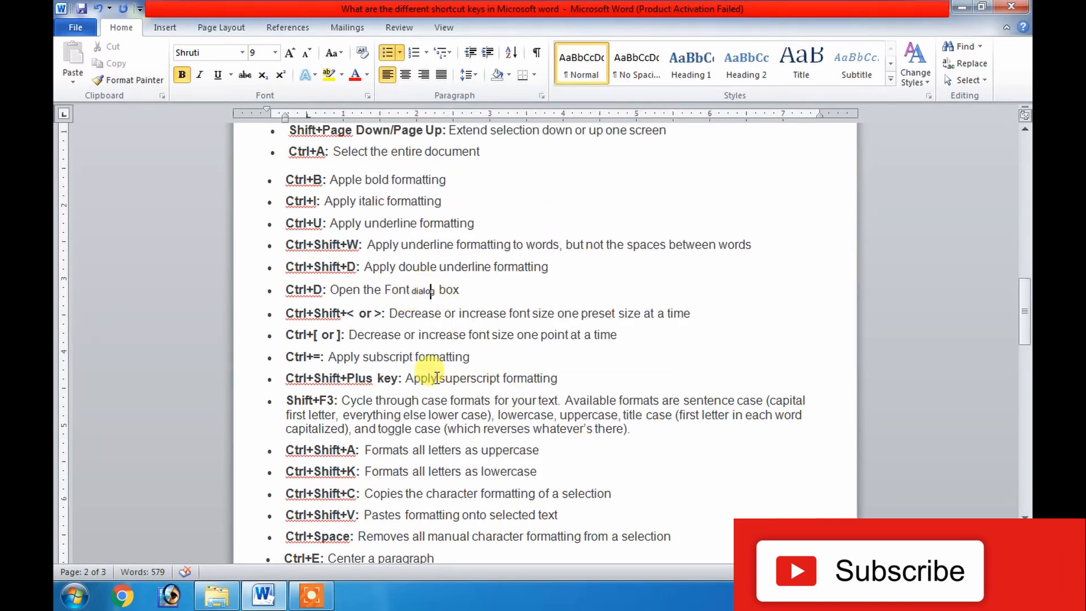
{"action": "key", "text": "ctrl+z"}
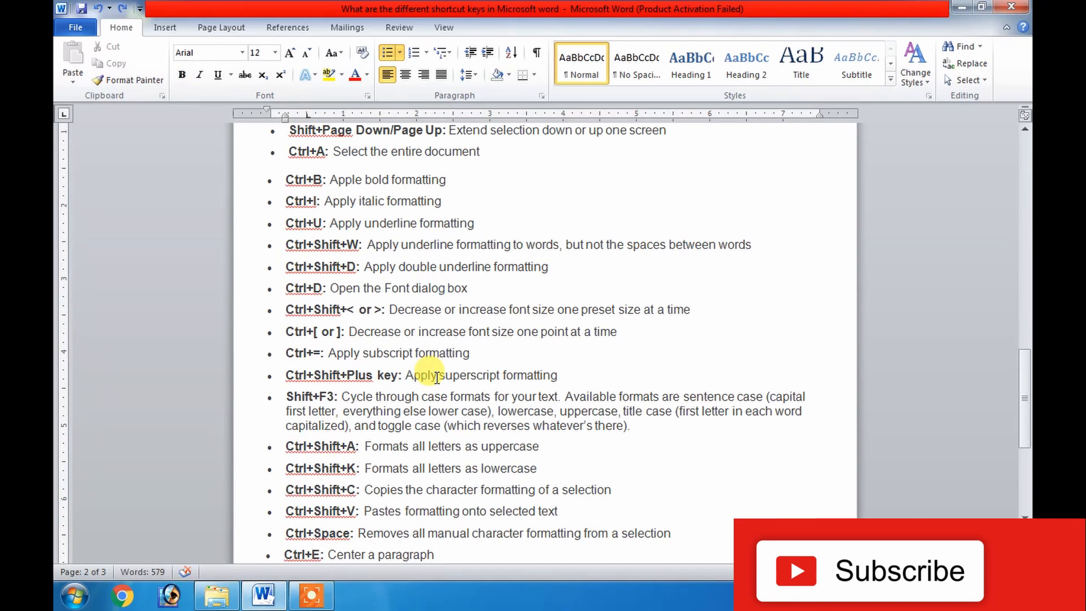
- In the "Ctrl+Shift+< or >" entry, shrink "ecrease or increase fon" to size 10 by preset sizes and restore it to 12
{"action": "key", "text": "Down"}
{"action": "key", "text": "Left"}
{"action": "key", "text": "Left"}
{"action": "key", "text": "Left"}
{"action": "key", "text": "Left"}
{"action": "key", "text": "Left"}
{"action": "key", "text": "Left"}
{"action": "key", "text": "Left"}
{"action": "key", "text": "Left"}
{"action": "key", "text": "Left"}
{"action": "key", "text": "Left"}
{"action": "key", "text": "Right"}
{"action": "key", "text": "Right"}
{"action": "key", "text": "Right"}
{"action": "key", "text": "shift+Right"}
{"action": "key", "text": "shift+Right"}
{"action": "key", "text": "shift+Right"}
{"action": "key", "text": "shift+Right"}
{"action": "key", "text": "shift+Right"}
{"action": "key", "text": "shift+Right"}
{"action": "key", "text": "shift+Right"}
{"action": "key", "text": "shift+Right"}
{"action": "key", "text": "shift+Right"}
{"action": "key", "text": "shift+Right"}
{"action": "key", "text": "shift+Right"}
{"action": "key", "text": "shift+Right"}
{"action": "key", "text": "shift+Right"}
{"action": "key", "text": "shift+Right"}
{"action": "key", "text": "shift+Right"}
{"action": "key", "text": "shift+Right"}
{"action": "key", "text": "shift+Right"}
{"action": "key", "text": "shift+Right"}
{"action": "key", "text": "shift+Right"}
{"action": "key", "text": "shift+Right"}
{"action": "key", "text": "shift+Right"}
{"action": "key", "text": "shift+Right"}
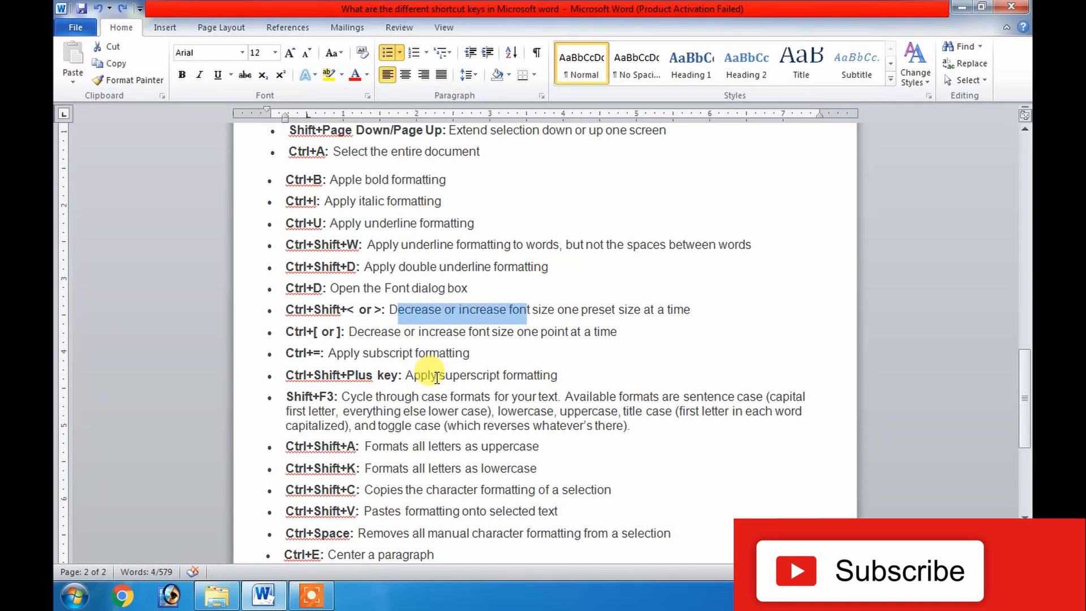
{"action": "key", "text": "ctrl+shift+comma"}
{"action": "key", "text": "ctrl+shift+comma"}
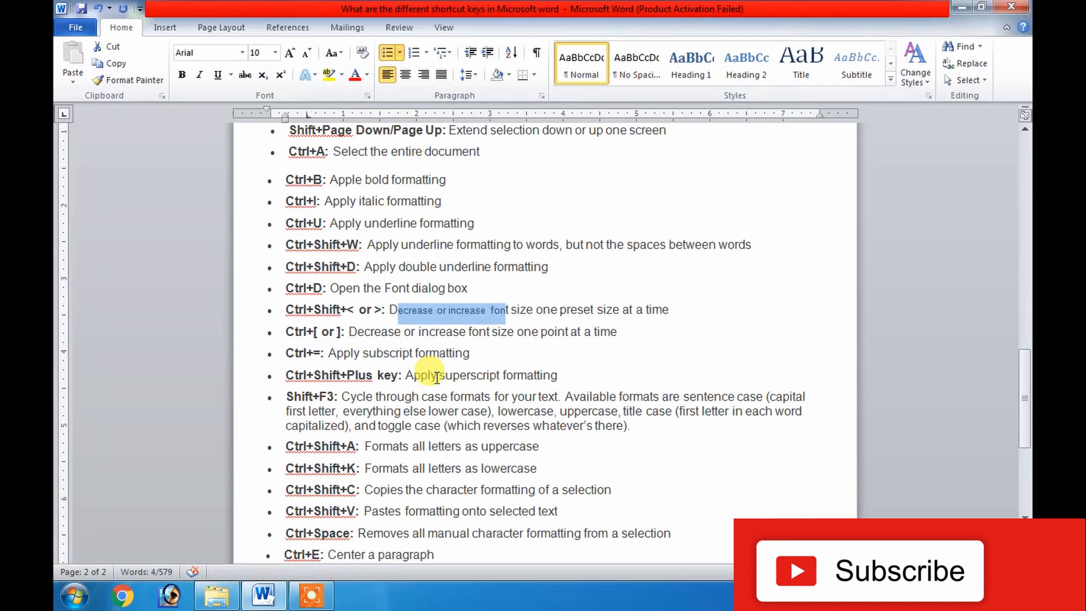
{"action": "key", "text": "ctrl+shift+period"}
{"action": "key", "text": "ctrl+shift+period"}
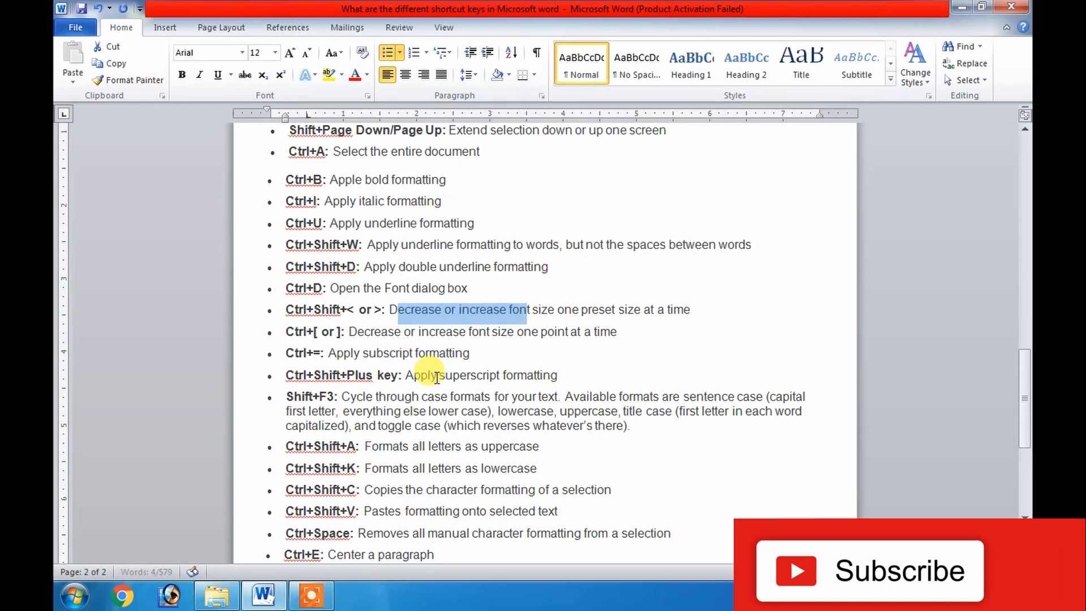
- In the "Ctrl+[ or ]" entry, enlarge "r increase font size o" one point at a time and reduce it back to size 13
{"action": "key", "text": "Down"}
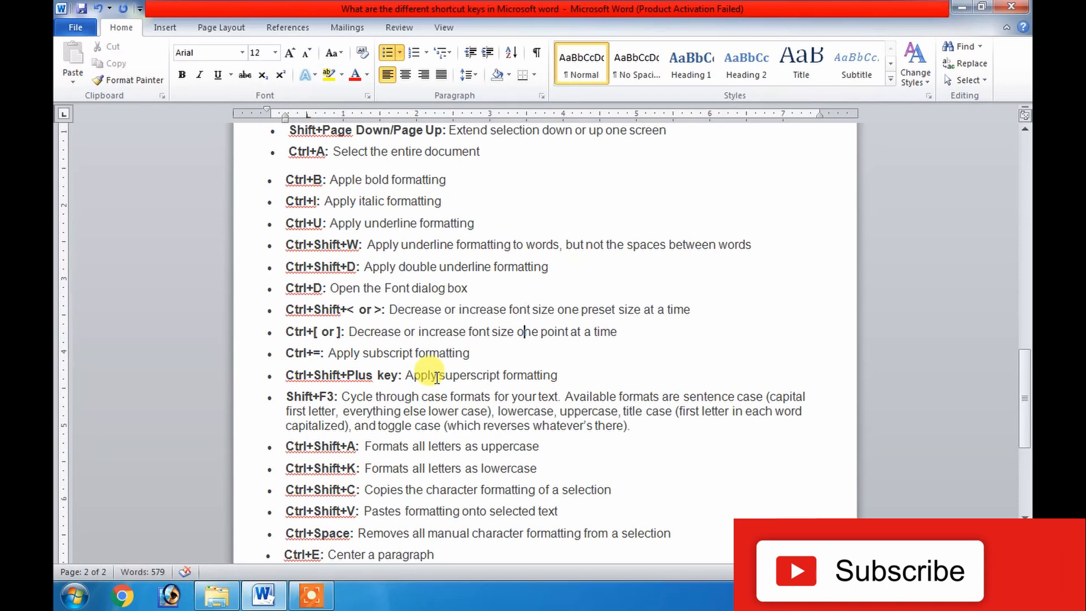
{"action": "key", "text": "shift+Left"}
{"action": "key", "text": "shift+Left"}
{"action": "key", "text": "shift+Left"}
{"action": "key", "text": "shift+Left"}
{"action": "key", "text": "shift+Left"}
{"action": "key", "text": "shift+Left"}
{"action": "key", "text": "shift+Left"}
{"action": "key", "text": "shift+Left"}
{"action": "key", "text": "shift+Left"}
{"action": "key", "text": "shift+Left"}
{"action": "key", "text": "shift+Left"}
{"action": "key", "text": "shift+Left"}
{"action": "key", "text": "shift+Left"}
{"action": "key", "text": "shift+Left"}
{"action": "key", "text": "shift+Left"}
{"action": "key", "text": "shift+Left"}
{"action": "key", "text": "shift+Left"}
{"action": "key", "text": "shift+Left"}
{"action": "key", "text": "shift+Left"}
{"action": "key", "text": "shift+Left"}
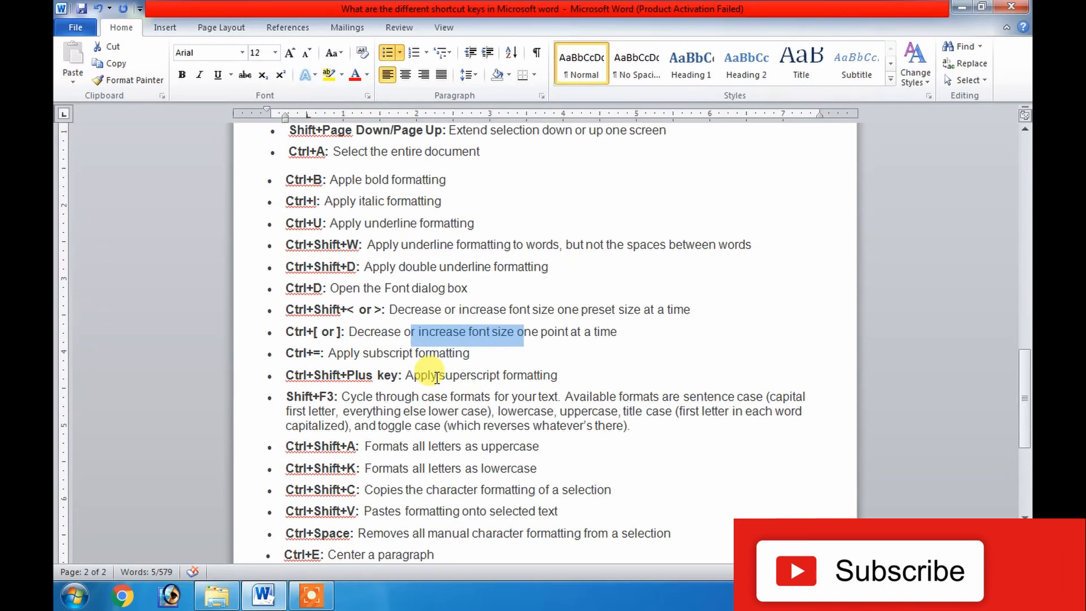
{"action": "key", "text": "ctrl+bracketright"}
{"action": "key", "text": "ctrl+bracketright"}
{"action": "key", "text": "ctrl+bracketright"}
{"action": "key", "text": "ctrl+bracketright"}
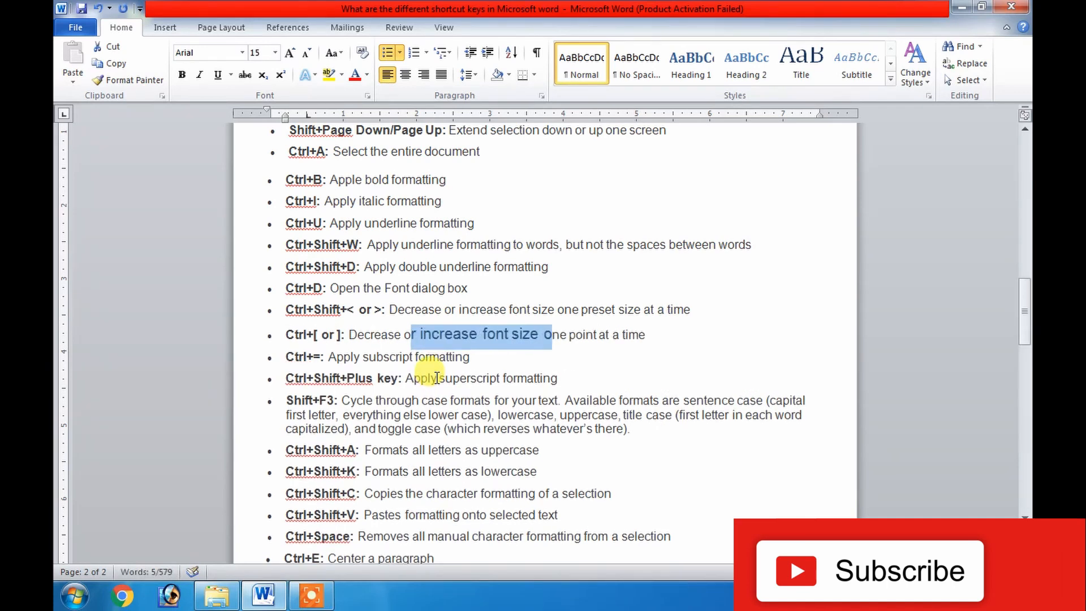
{"action": "key", "text": "ctrl+bracketleft"}
{"action": "key", "text": "ctrl+bracketleft"}
{"action": "key", "text": "ctrl+bracketleft"}
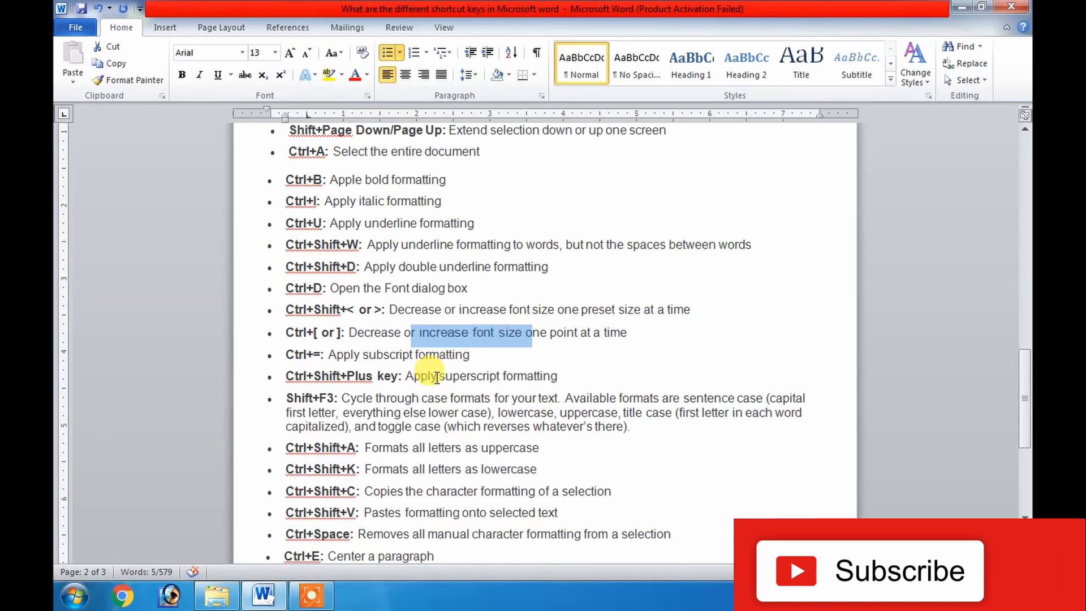
- Apply subscript to "matting" at the end of the "Ctrl+=" entry and remove it again
{"action": "key", "text": "Down"}
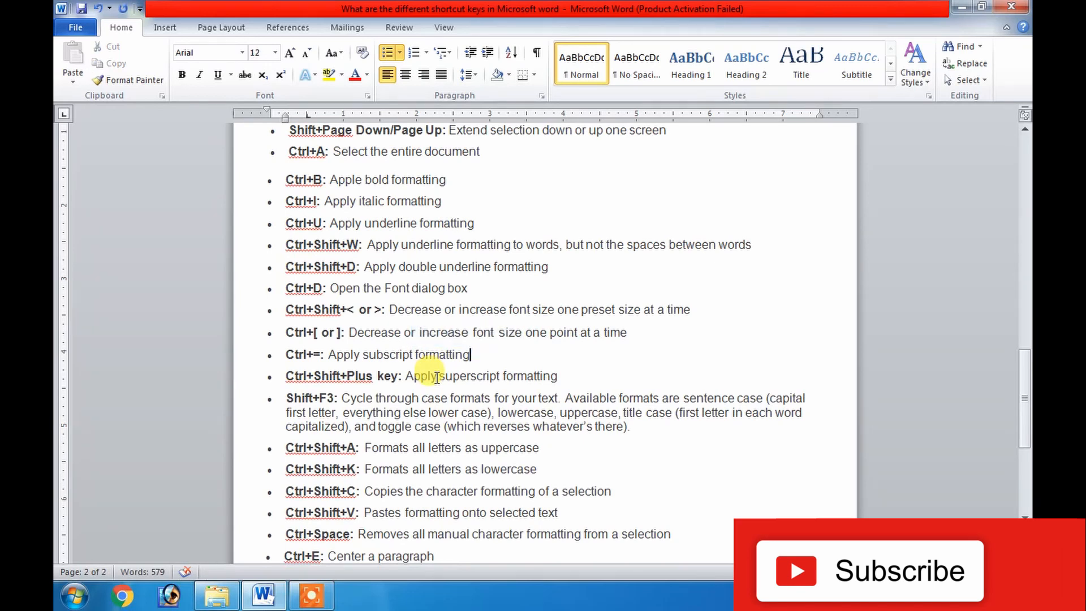
{"action": "key", "text": "shift+Left"}
{"action": "key", "text": "shift+Left"}
{"action": "key", "text": "shift+Left"}
{"action": "key", "text": "shift+Left"}
{"action": "key", "text": "shift+Left"}
{"action": "key", "text": "shift+Left"}
{"action": "key", "text": "shift+Left"}
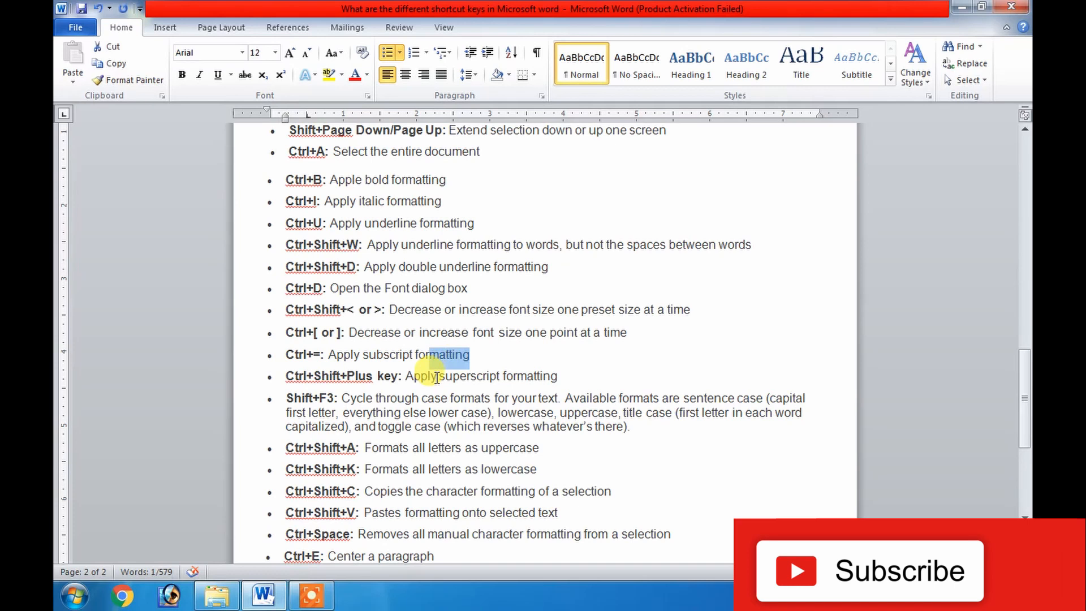
{"action": "key", "text": "ctrl+equal"}
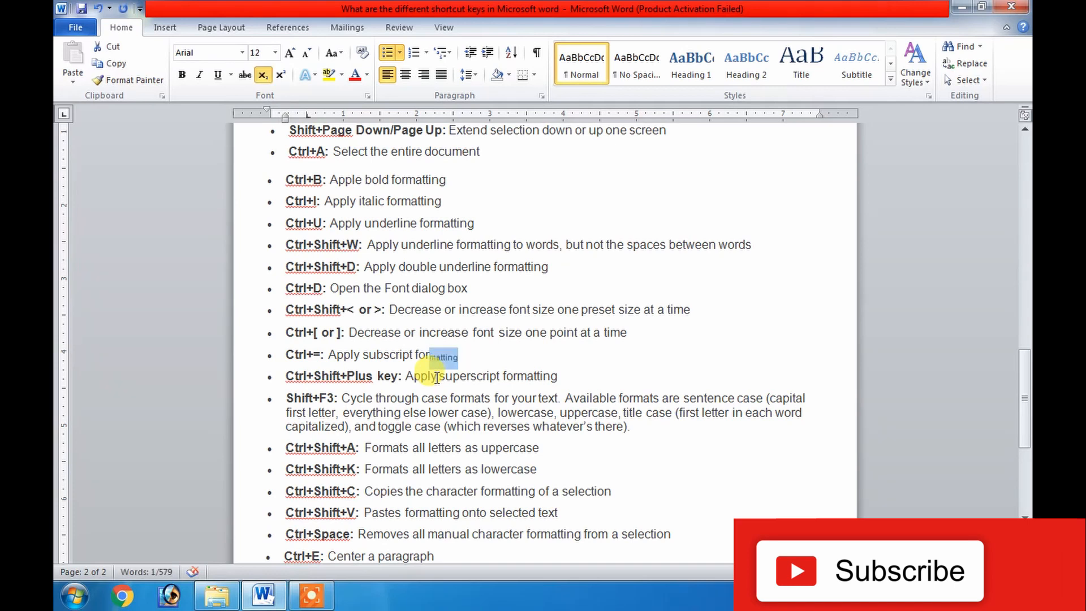
{"action": "key", "text": "ctrl+equal"}
- Apply superscript to "script" within "superscript" in the "Ctrl+Shift+Plus key" entry and remove it again
{"action": "key", "text": "Down"}
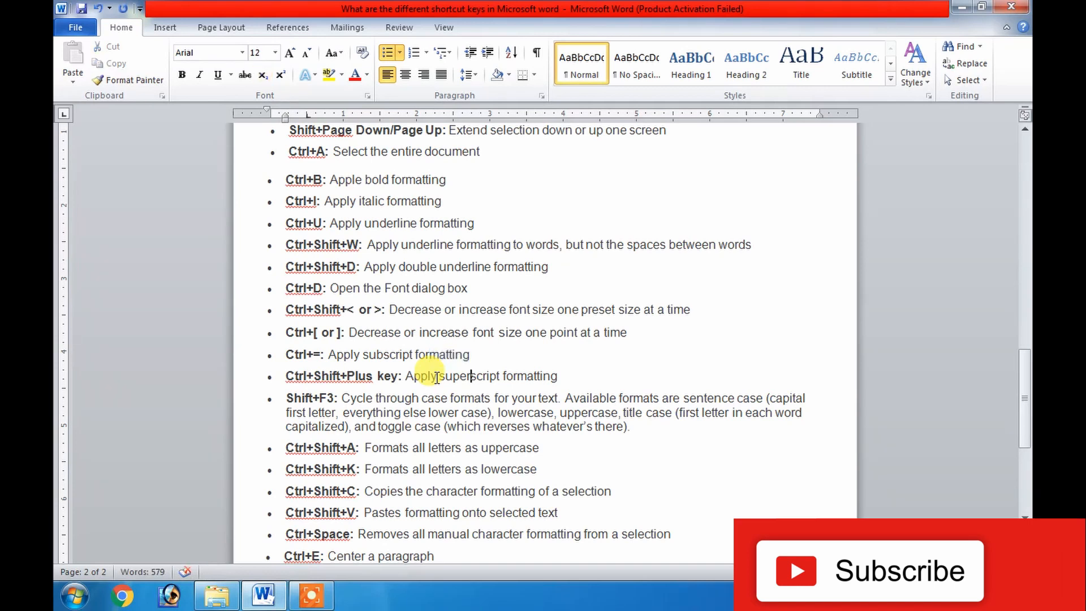
{"action": "key", "text": "shift+Right"}
{"action": "key", "text": "shift+Right"}
{"action": "key", "text": "shift+Right"}
{"action": "key", "text": "shift+Right"}
{"action": "key", "text": "shift+Right"}
{"action": "key", "text": "shift+Right"}
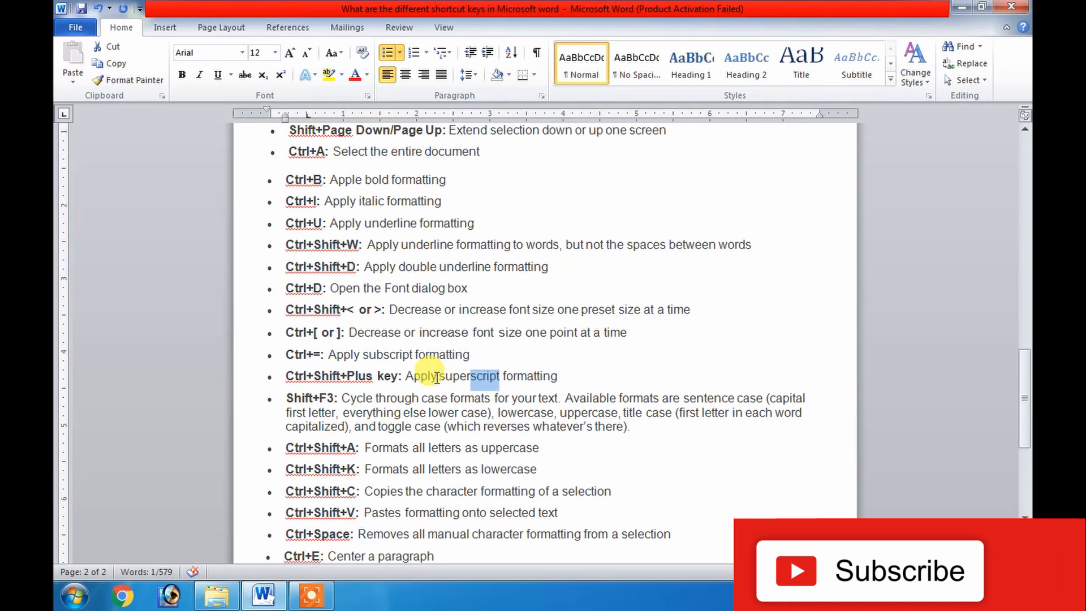
{"action": "key", "text": "ctrl+shift+plus"}
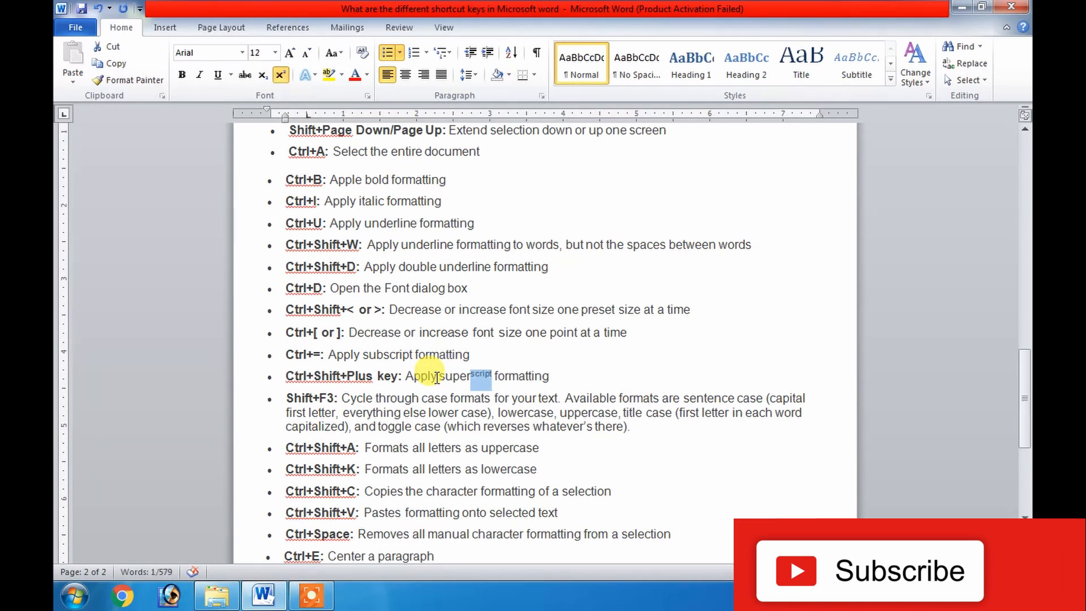
{"action": "key", "text": "ctrl+shift+plus"}
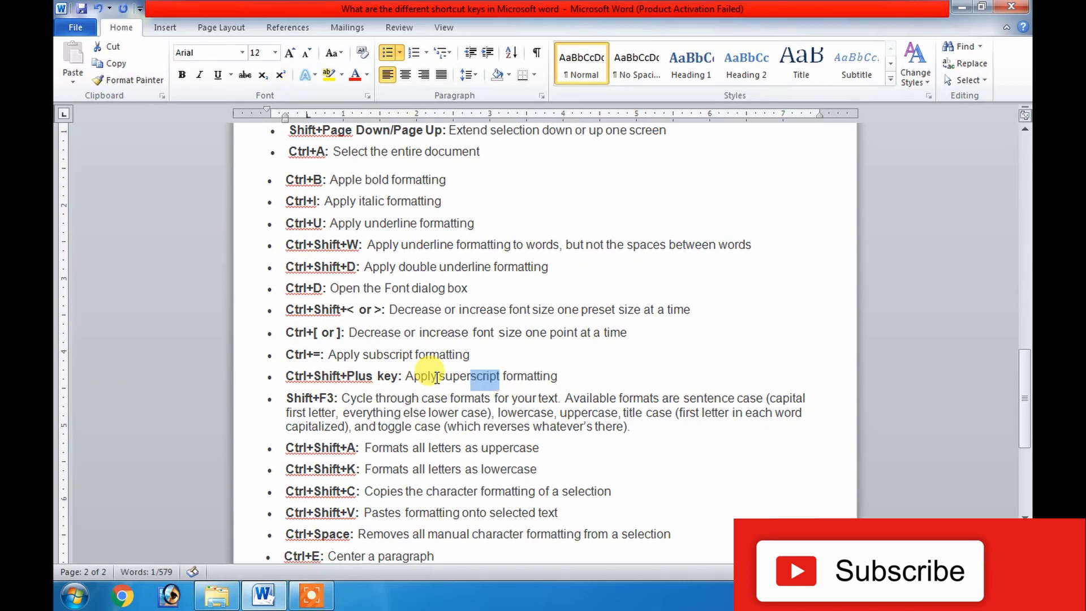
- Dismiss the Windows color-scheme prompt and cycle the letter case from "or your text" through the "Ctrl+Shift+K" entry, ending in sentence case
{"action": "key", "text": "Down"}
{"action": "key", "text": "Up"}
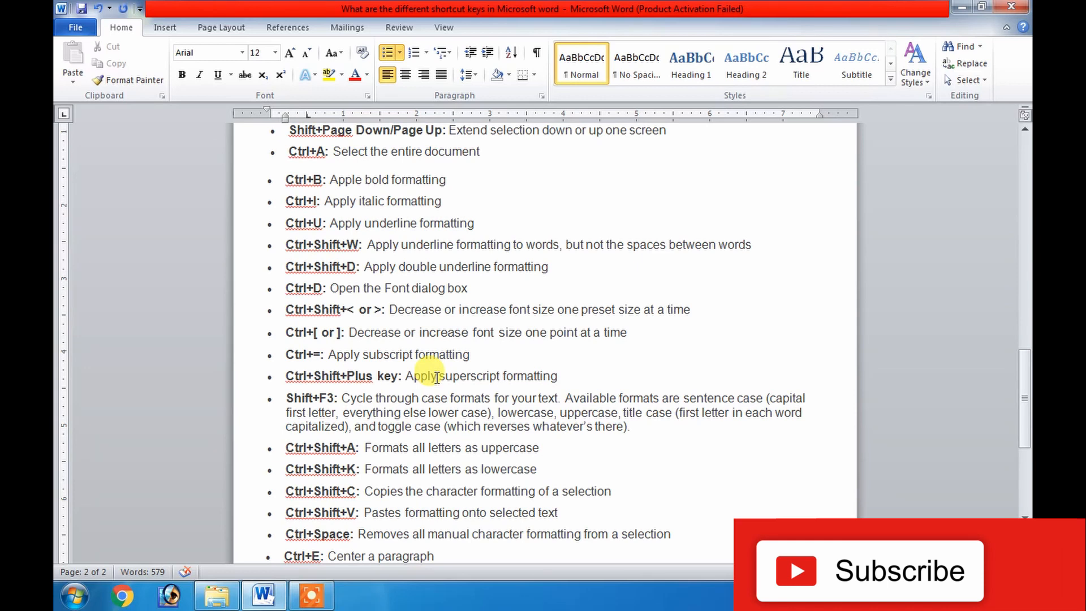
{"action": "key", "text": "Up"}
{"action": "key", "text": "Up"}
{"action": "key", "text": "Down"}
{"action": "key", "text": "Down"}
{"action": "key", "text": "shift+Right"}
{"action": "key", "text": "shift+Right"}
{"action": "key", "text": "shift+Down"}
{"action": "key", "text": "shift+Down"}
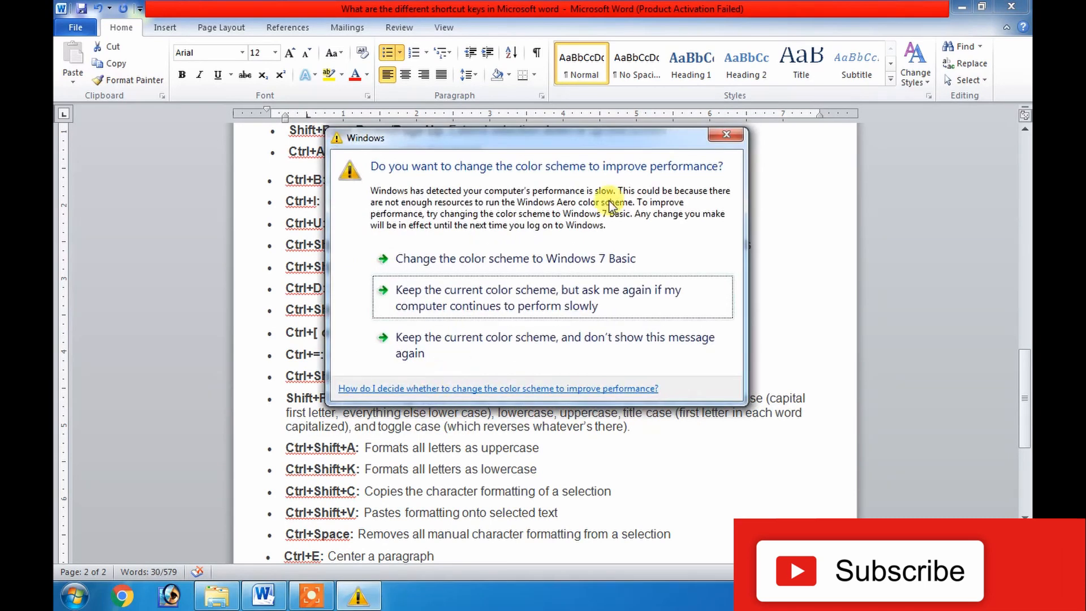
{"action": "left_click", "coordinate": [718, 134]}
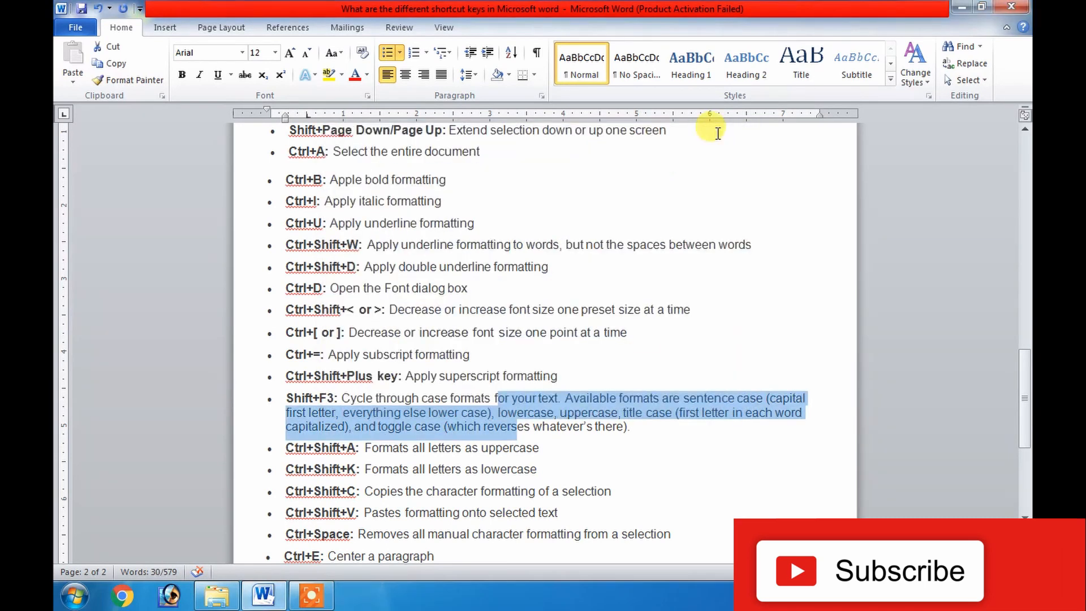
{"action": "key", "text": "shift+Down"}
{"action": "key", "text": "shift+Down"}
{"action": "key", "text": "shift+Right"}
{"action": "key", "text": "shift+Right"}
{"action": "key", "text": "shift+Right"}
{"action": "key", "text": "shift+Right"}
{"action": "key", "text": "shift+Right"}
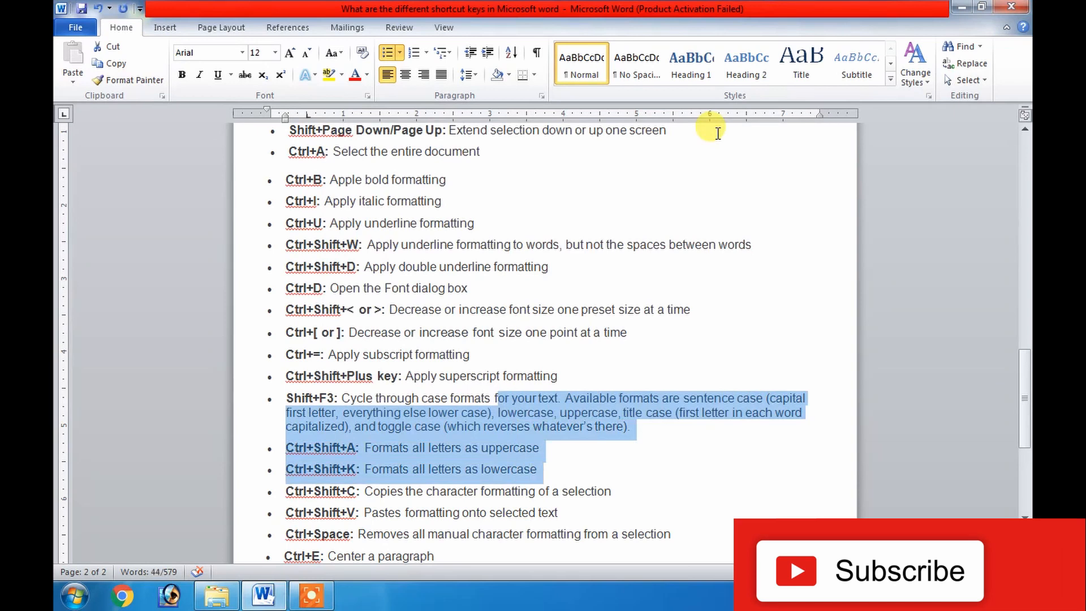
{"action": "key", "text": "shift+F3"}
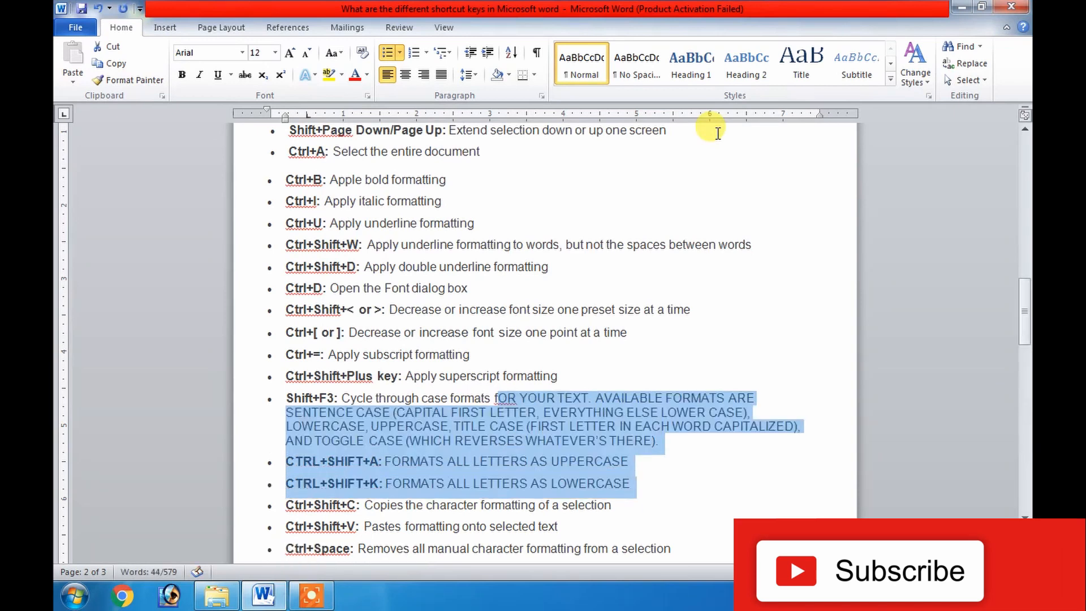
{"action": "key", "text": "shift+F3"}
{"action": "key", "text": "shift+F3"}
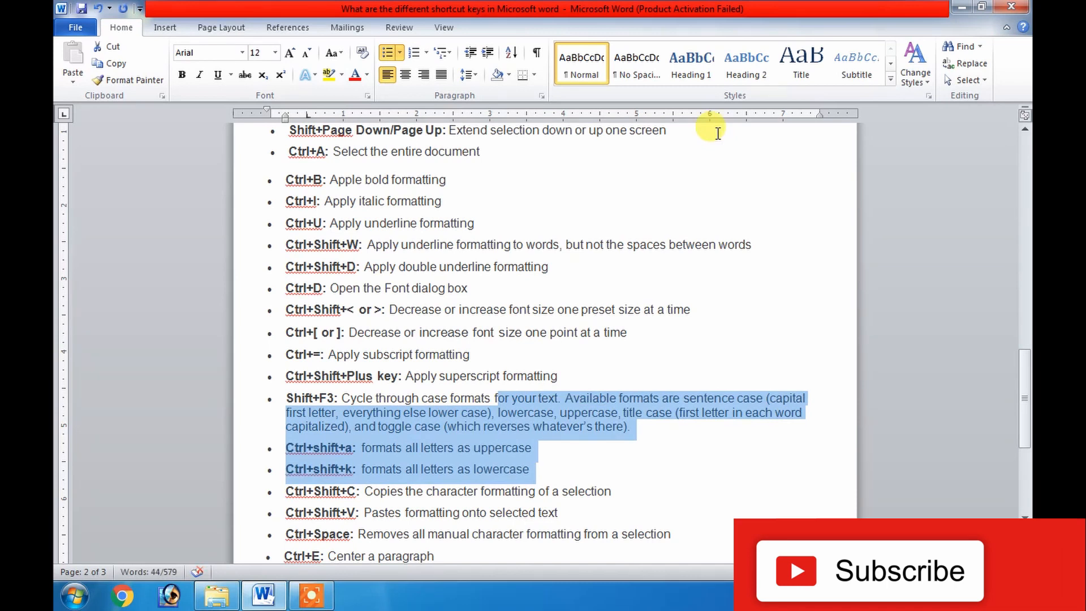
{"action": "key", "text": "shift+F3"}
{"action": "key", "text": "shift+F3"}
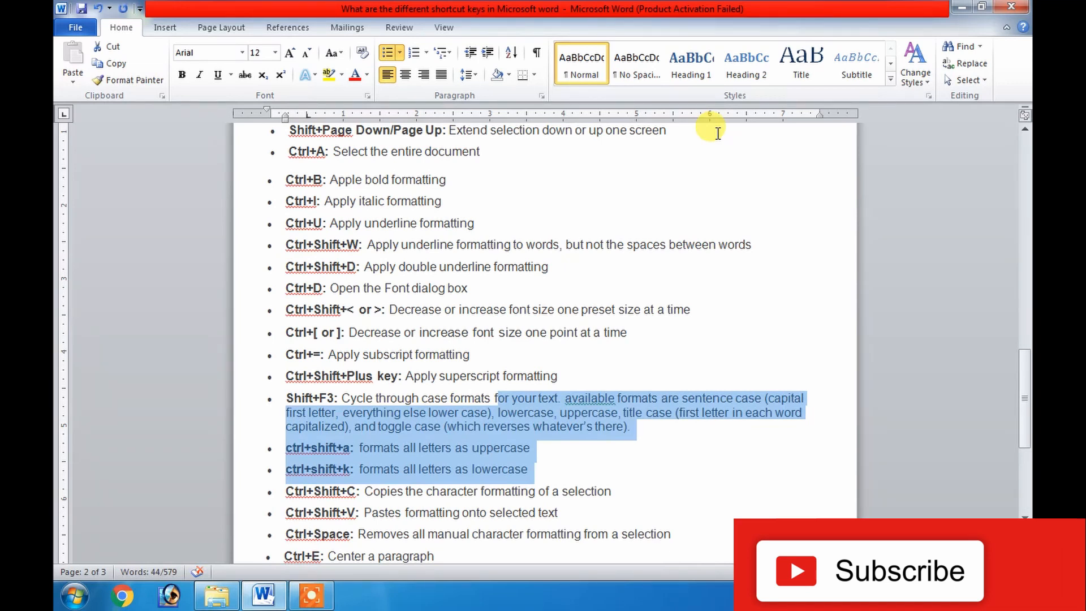
{"action": "key", "text": "shift+F3"}
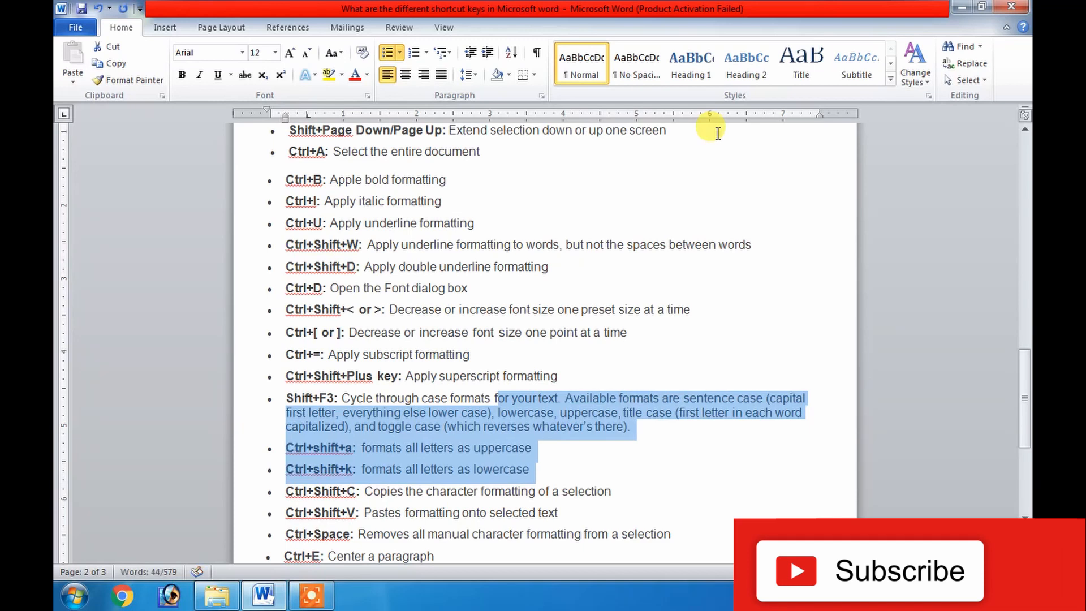
- Switch the selected text from the "Shift+F3" through "Ctrl+shift+k" entries to uppercase and back to sentence case
{"action": "key", "text": "shift+F3"}
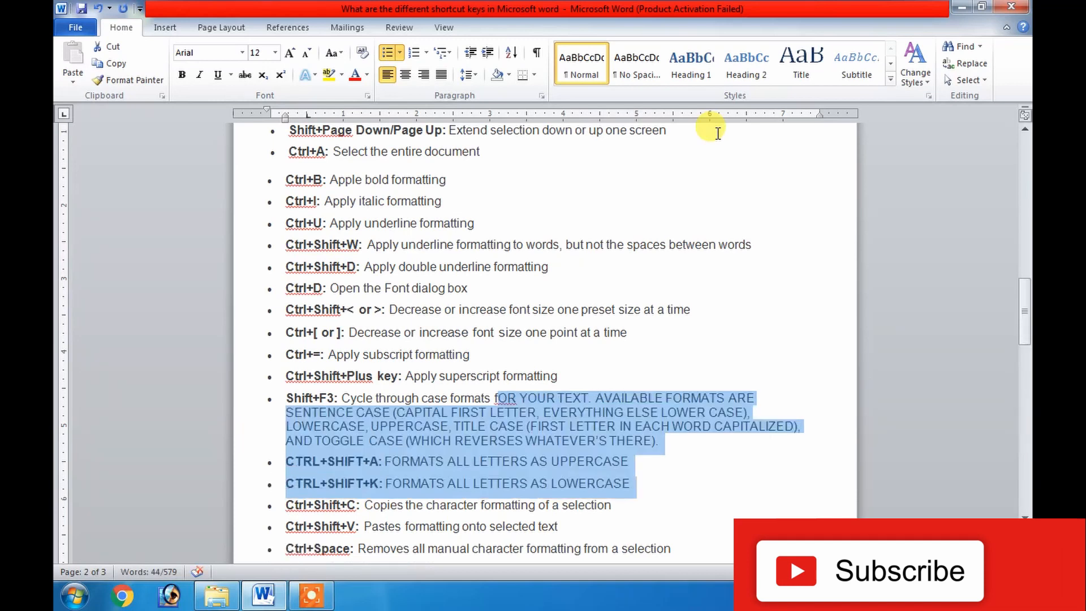
{"action": "key", "text": "shift+F3"}
{"action": "key", "text": "shift+F3"}
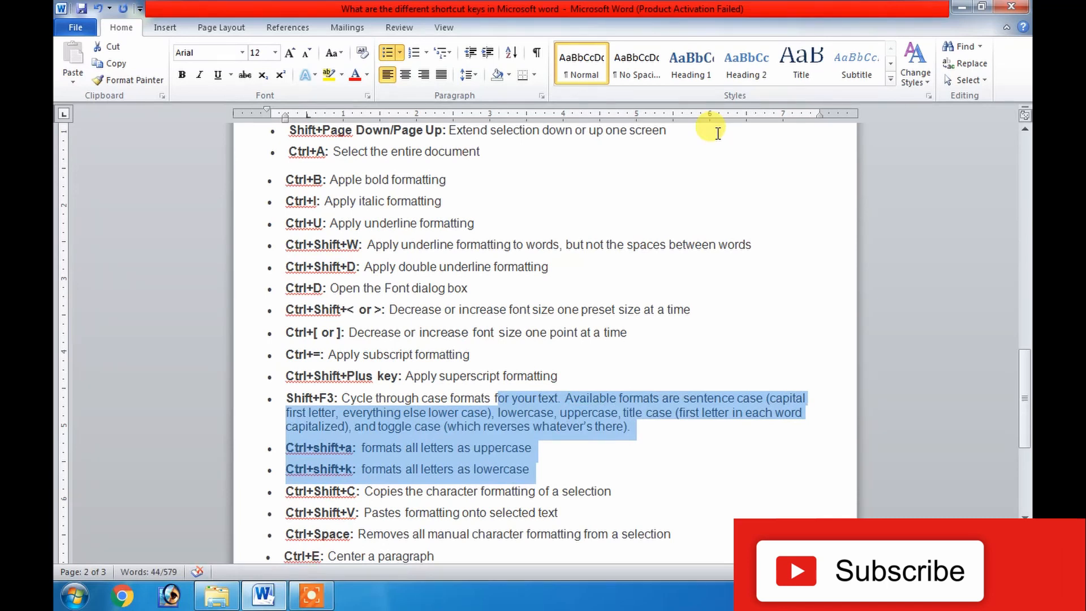
{"action": "left_click", "coordinate": [718, 133]}
{"action": "scroll", "coordinate": [352, 211], "scroll_direction": "down", "scroll_amount": 4}
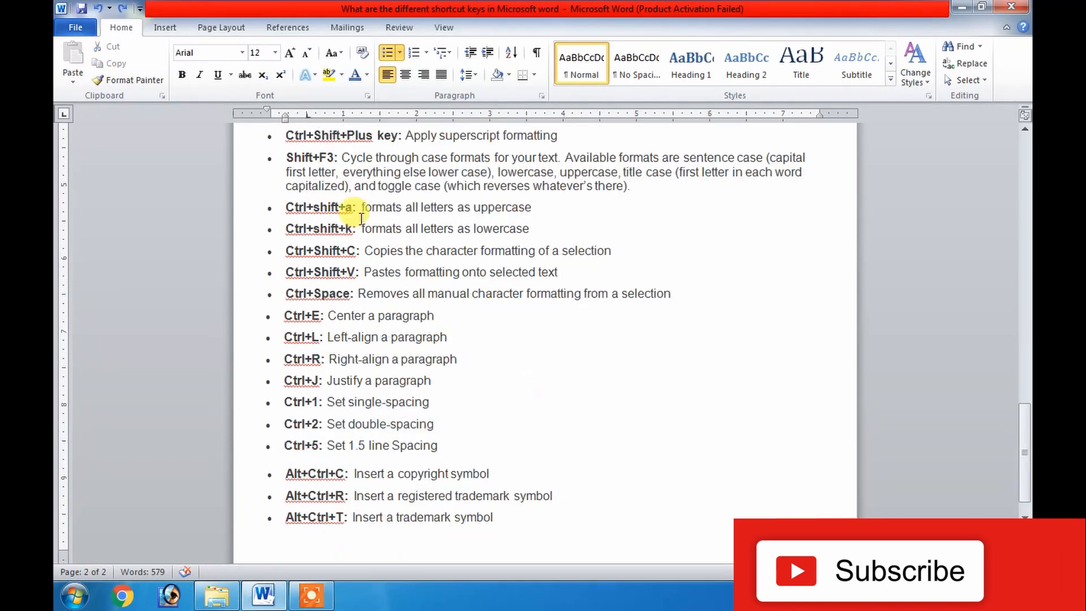
- Select the end of the "Ctrl+shift+a" description and "letters as lowercase" in the "Ctrl+shift+k" entry, and clear the selection
{"action": "left_click", "coordinate": [389, 207]}
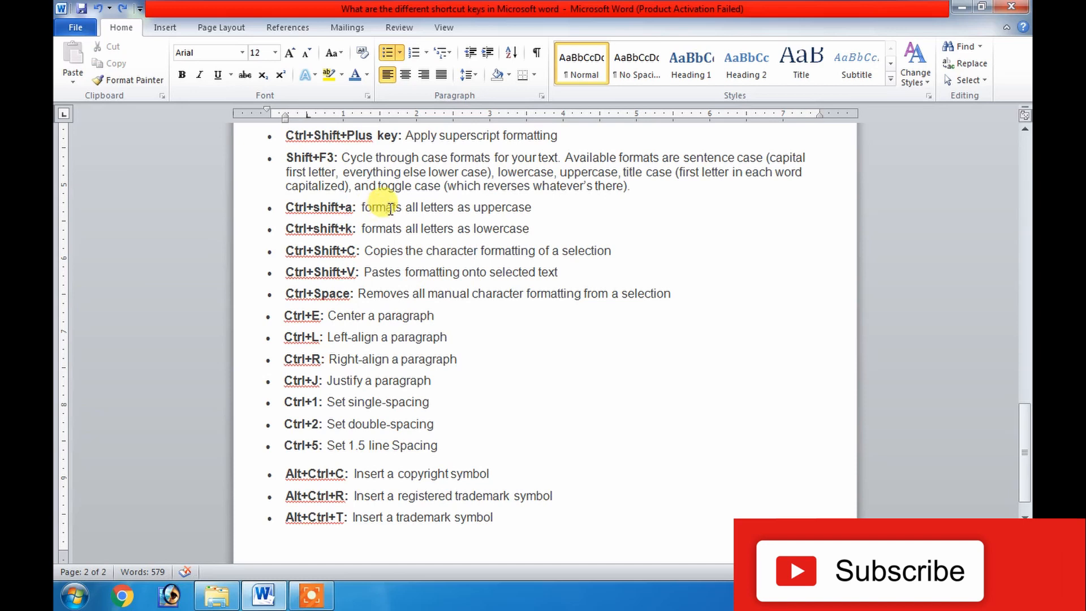
{"action": "key", "text": "shift+End"}
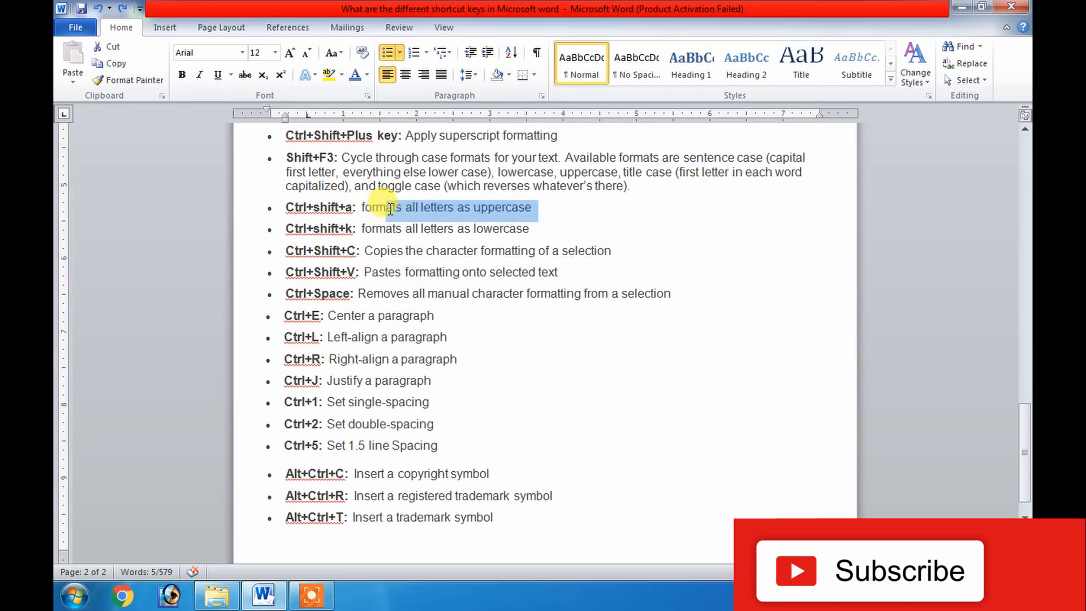
{"action": "key", "text": "Down"}
{"action": "key", "text": "shift+Left"}
{"action": "key", "text": "shift+Left"}
{"action": "key", "text": "shift+Left"}
{"action": "key", "text": "shift+Left"}
{"action": "key", "text": "shift+Left"}
{"action": "key", "text": "shift+Left"}
{"action": "key", "text": "shift+Left"}
{"action": "key", "text": "shift+Left"}
{"action": "key", "text": "shift+Left"}
{"action": "key", "text": "shift+Left"}
{"action": "key", "text": "shift+Left"}
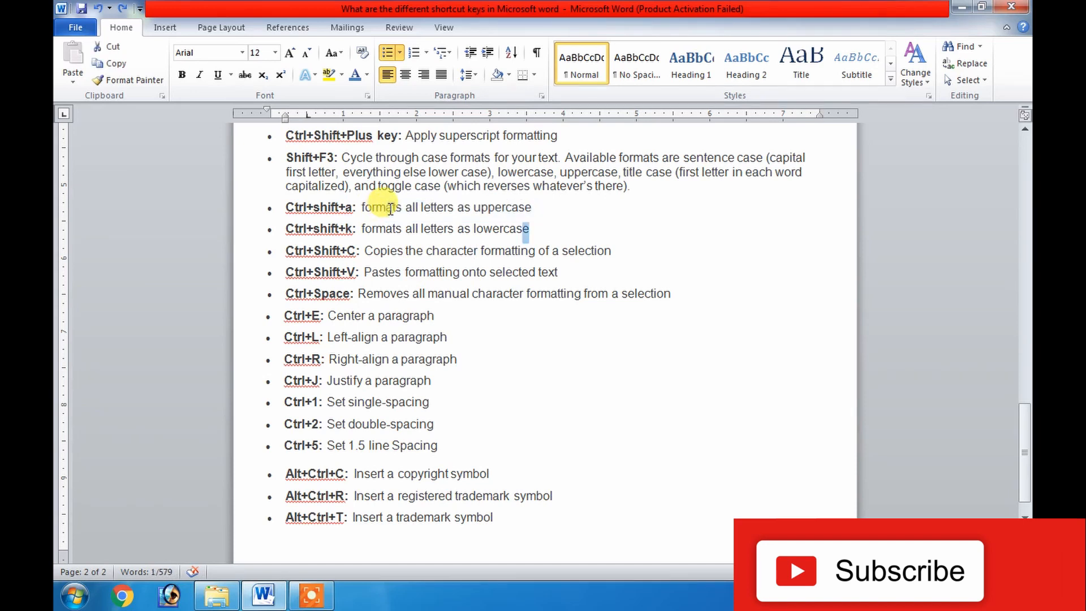
{"action": "key", "text": "shift+Left"}
{"action": "key", "text": "shift+Left"}
{"action": "key", "text": "shift+Left"}
{"action": "key", "text": "shift+Left"}
{"action": "key", "text": "shift+Left"}
{"action": "key", "text": "shift+Left"}
{"action": "key", "text": "shift+Left"}
{"action": "key", "text": "shift+Left"}
{"action": "key", "text": "shift+Left"}
{"action": "key", "text": "shift+Left"}
{"action": "key", "text": "shift+Left"}
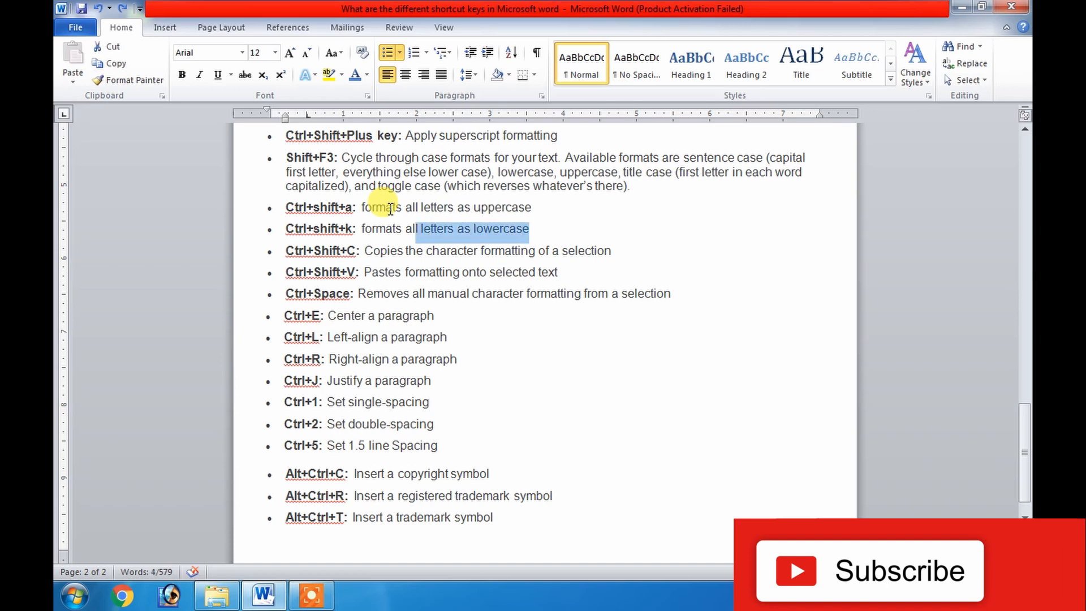
{"action": "key", "text": "Right"}
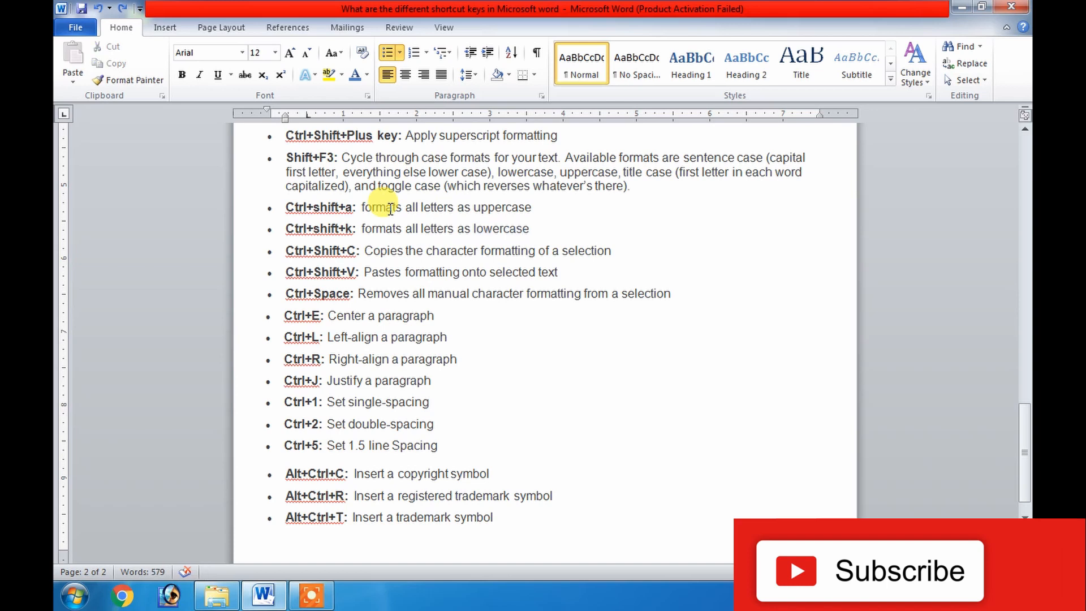
{"action": "key", "text": "Down"}
{"action": "key", "text": "Left"}
{"action": "key", "text": "Left"}
{"action": "key", "text": "Left"}
{"action": "key", "text": "Left"}
{"action": "key", "text": "Left"}
{"action": "key", "text": "Left"}
{"action": "key", "text": "Left"}
{"action": "key", "text": "Left"}
{"action": "key", "text": "Left"}
{"action": "key", "text": "Left"}
{"action": "key", "text": "Left"}
{"action": "key", "text": "Left"}
{"action": "key", "text": "Left"}
{"action": "key", "text": "Left"}
{"action": "key", "text": "Left"}
{"action": "key", "text": "Left"}
{"action": "key", "text": "Left"}
{"action": "key", "text": "Left"}
{"action": "key", "text": "Left"}
{"action": "key", "text": "Left"}
{"action": "key", "text": "Left"}
{"action": "key", "text": "Left"}
{"action": "key", "text": "Left"}
{"action": "key", "text": "Down"}
{"action": "key", "text": "Left"}
{"action": "key", "text": "Left"}
{"action": "key", "text": "Left"}
{"action": "key", "text": "Down"}
{"action": "key", "text": "Up"}
{"action": "key", "text": "Right"}
{"action": "key", "text": "Right"}
{"action": "key", "text": "Right"}
{"action": "key", "text": "Right"}
{"action": "key", "text": "Right"}
{"action": "key", "text": "Right"}
{"action": "key", "text": "Right"}
{"action": "key", "text": "Right"}
{"action": "key", "text": "Right"}
{"action": "key", "text": "Right"}
{"action": "key", "text": "Right"}
{"action": "key", "text": "Right"}
{"action": "key", "text": "Right"}
{"action": "key", "text": "Right"}
{"action": "key", "text": "Right"}
{"action": "key", "text": "Right"}
{"action": "key", "text": "Right"}
{"action": "key", "text": "Right"}
{"action": "key", "text": "Right"}
{"action": "key", "text": "Right"}
{"action": "key", "text": "Right"}
- Remove the manual character formatting from "rl+Shift+C" in the "Ctrl+Shift+C" entry and undo the removal
{"action": "key", "text": "Up"}
{"action": "key", "text": "Up"}
{"action": "key", "text": "Left"}
{"action": "key", "text": "Left"}
{"action": "key", "text": "Left"}
{"action": "key", "text": "Left"}
{"action": "key", "text": "Left"}
{"action": "key", "text": "Left"}
{"action": "key", "text": "Left"}
{"action": "key", "text": "Left"}
{"action": "key", "text": "Left"}
{"action": "key", "text": "Left"}
{"action": "key", "text": "Left"}
{"action": "key", "text": "Left"}
{"action": "key", "text": "Left"}
{"action": "key", "text": "Left"}
{"action": "key", "text": "Left"}
{"action": "key", "text": "Left"}
{"action": "key", "text": "Left"}
{"action": "key", "text": "Left"}
{"action": "key", "text": "Left"}
{"action": "key", "text": "Left"}
{"action": "key", "text": "Left"}
{"action": "key", "text": "Left"}
{"action": "key", "text": "Left"}
{"action": "key", "text": "Right"}
{"action": "key", "text": "Right"}
{"action": "key", "text": "Right"}
{"action": "key", "text": "Right"}
{"action": "key", "text": "shift+Left"}
{"action": "key", "text": "shift+Left"}
{"action": "key", "text": "shift+Left"}
{"action": "key", "text": "shift+Left"}
{"action": "key", "text": "shift+Left"}
{"action": "key", "text": "shift+Left"}
{"action": "key", "text": "shift+Left"}
{"action": "key", "text": "shift+Left"}
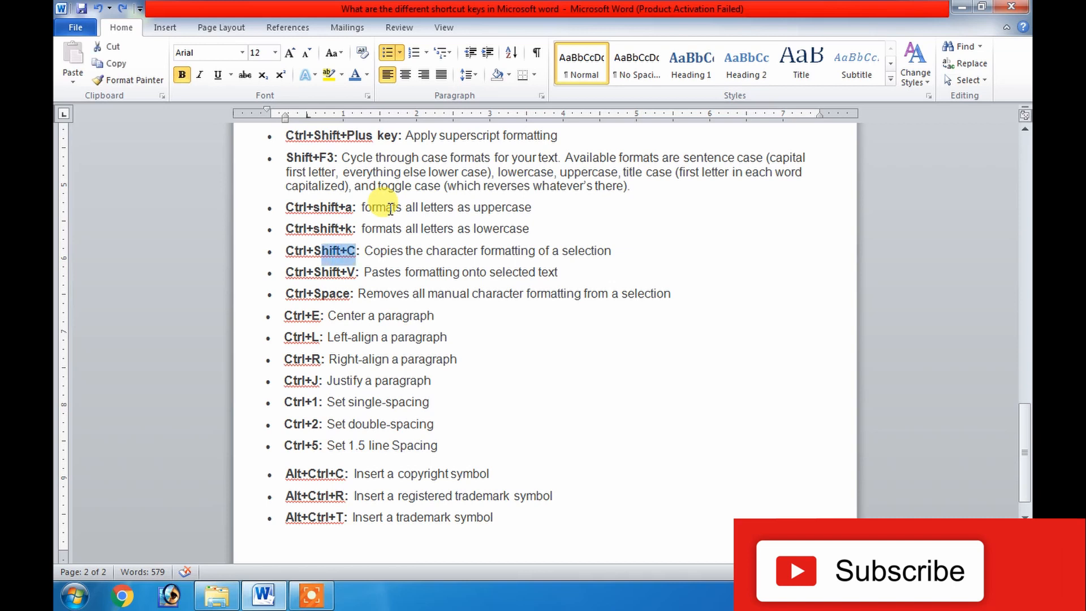
{"action": "key", "text": "shift+Left"}
{"action": "key", "text": "ctrl+space"}
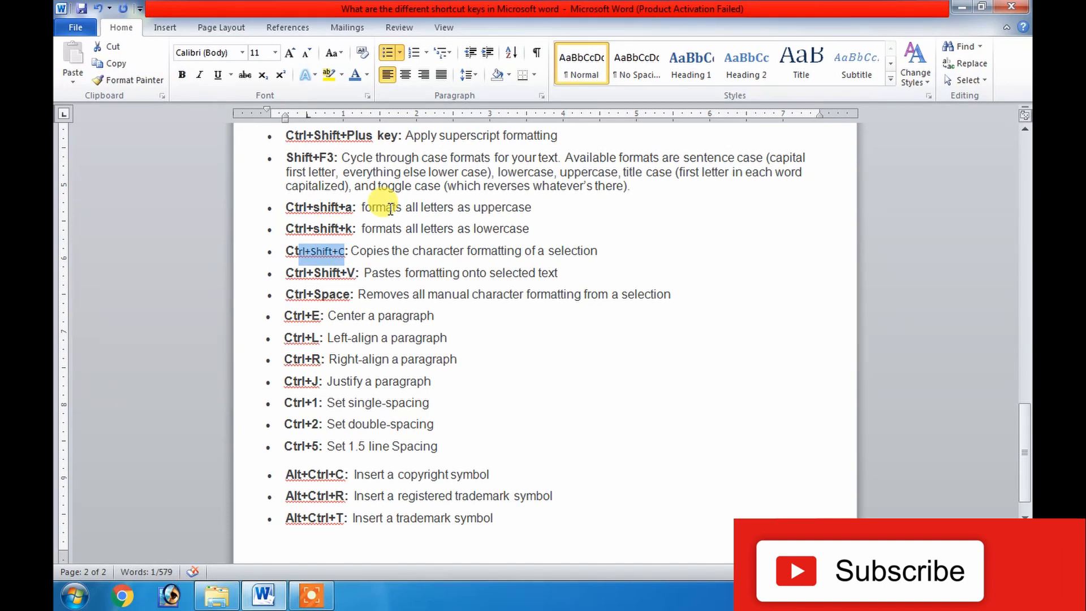
{"action": "key", "text": "ctrl+z"}
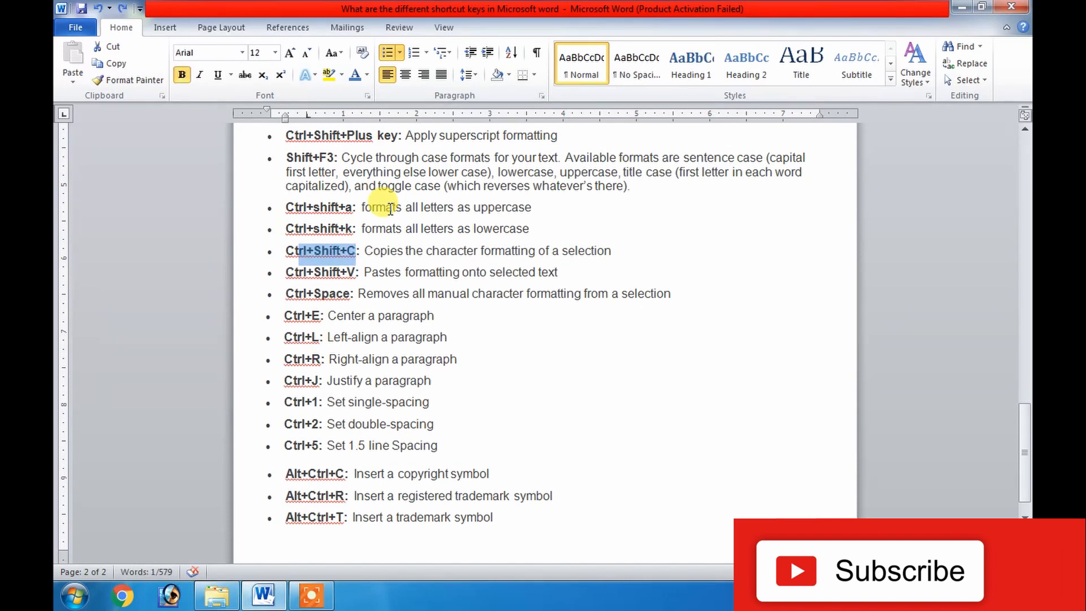
- Cycle the alignment of the paragraphs from "Ctrl+E" through "Ctrl+5" through centered, left and right, ending with justified
{"action": "key", "text": "Down"}
{"action": "key", "text": "Down"}
{"action": "key", "text": "Down"}
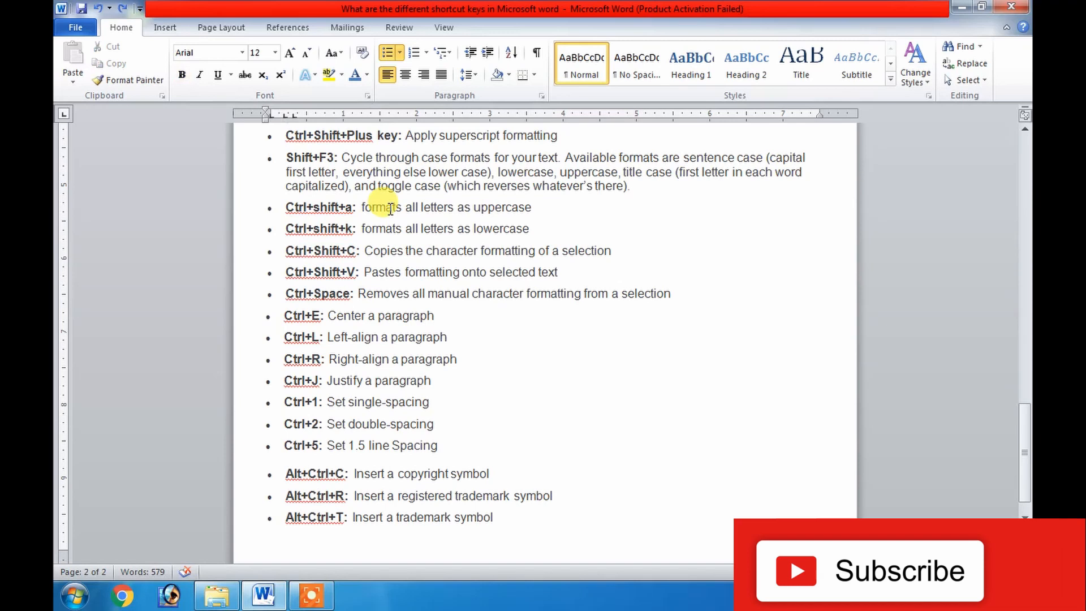
{"action": "key", "text": "Down"}
{"action": "key", "text": "Up"}
{"action": "key", "text": "Up"}
{"action": "key", "text": "Up"}
{"action": "key", "text": "Down"}
{"action": "key", "text": "Down"}
{"action": "key", "text": "Left"}
{"action": "key", "text": "Left"}
{"action": "key", "text": "Left"}
{"action": "key", "text": "Left"}
{"action": "key", "text": "Left"}
{"action": "key", "text": "Left"}
{"action": "key", "text": "Left"}
{"action": "key", "text": "Left"}
{"action": "key", "text": "Left"}
{"action": "key", "text": "Home"}
{"action": "key", "text": "shift+Down"}
{"action": "key", "text": "shift+Down"}
{"action": "key", "text": "shift+Down"}
{"action": "key", "text": "shift+Down"}
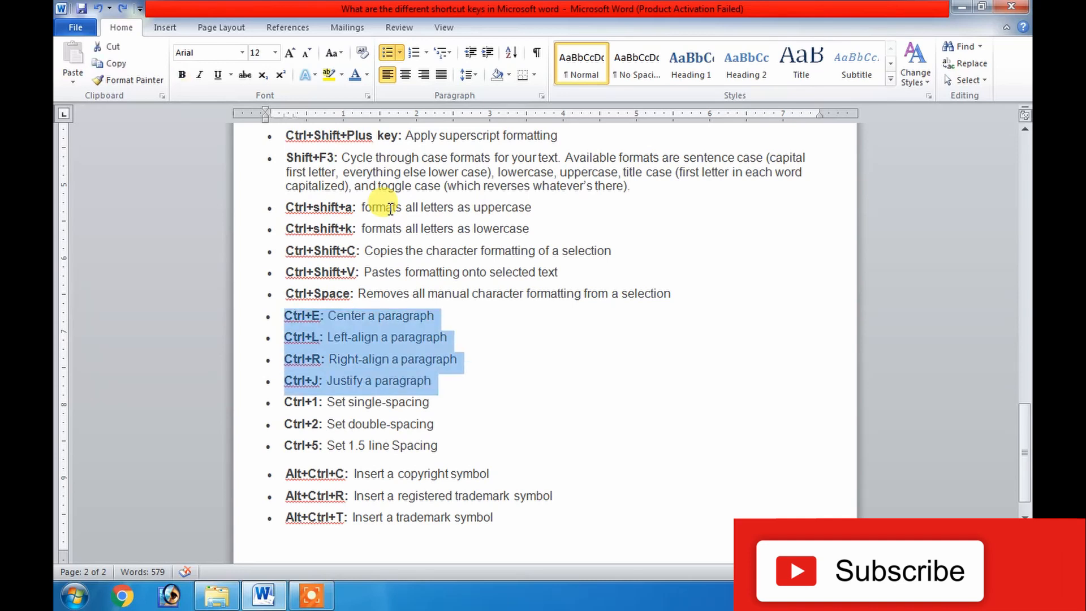
{"action": "key", "text": "shift+Down"}
{"action": "key", "text": "shift+Down"}
{"action": "key", "text": "shift+Down"}
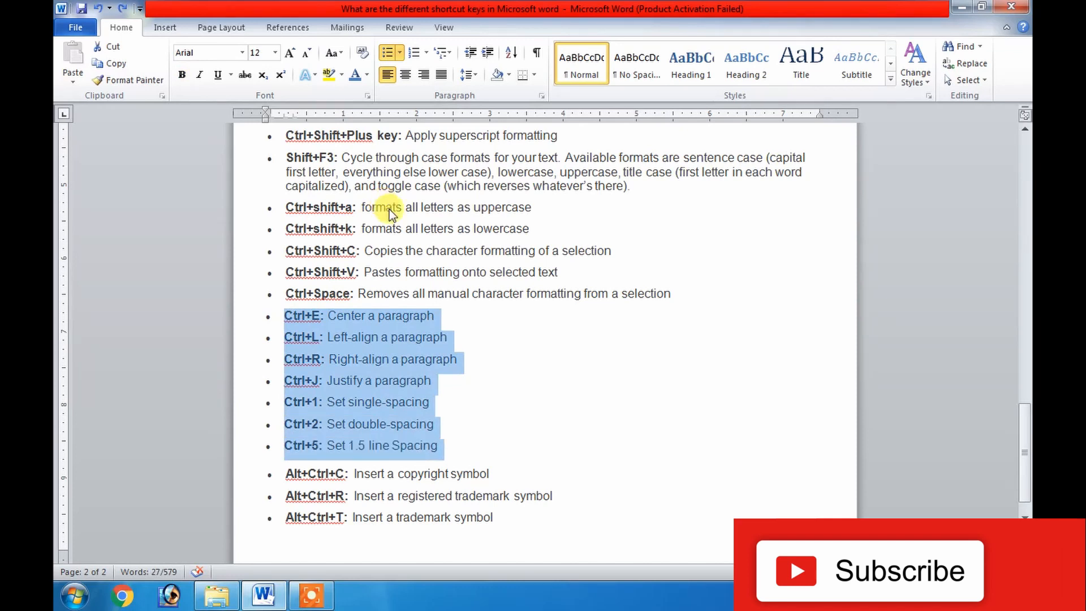
{"action": "key", "text": "ctrl+e"}
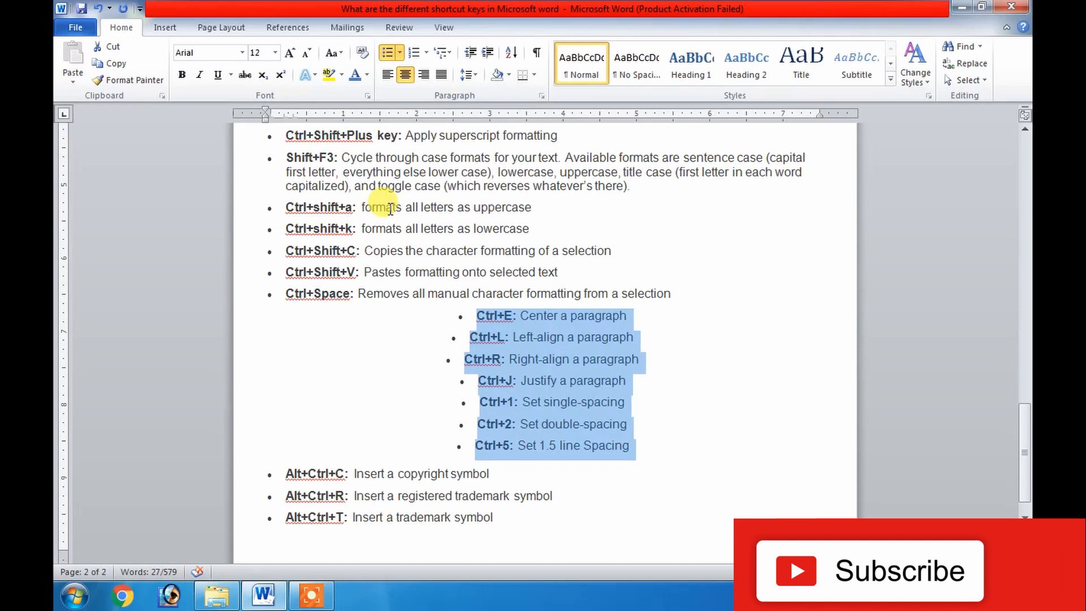
{"action": "key", "text": "ctrl+l"}
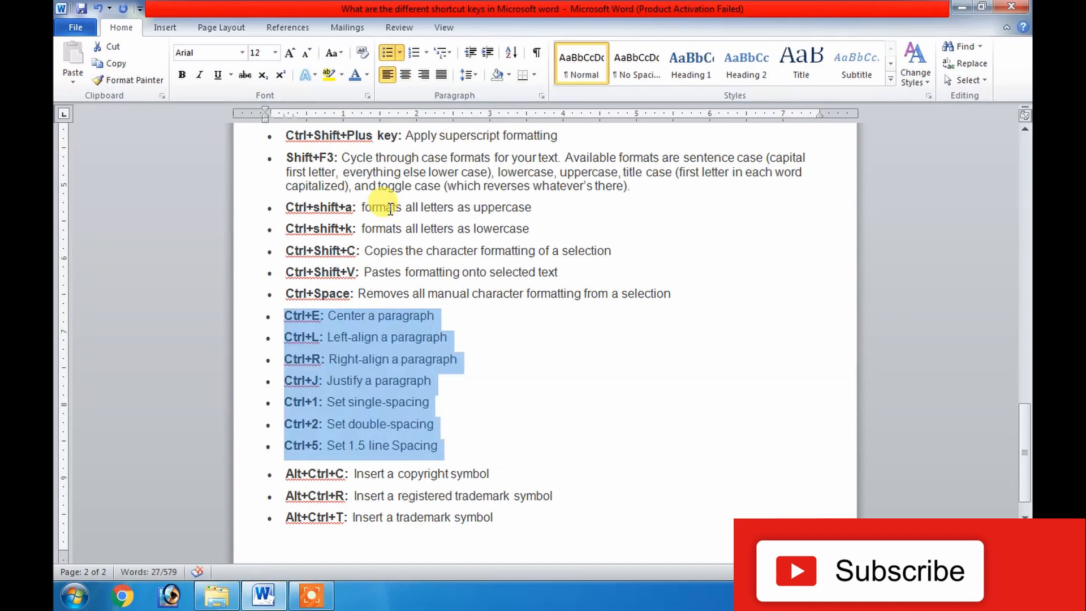
{"action": "key", "text": "ctrl+r"}
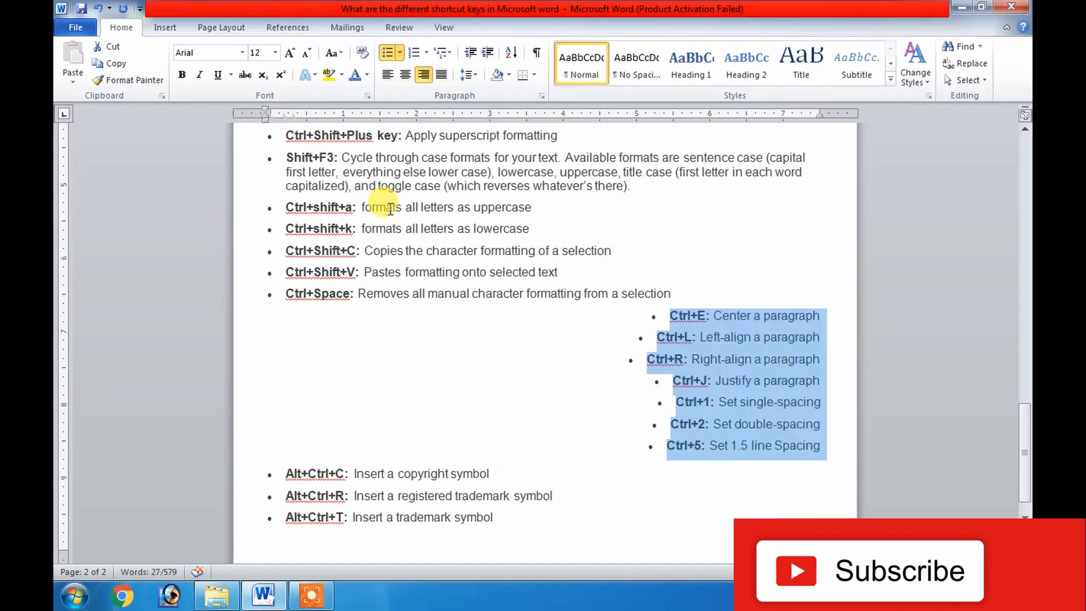
{"action": "key", "text": "ctrl+j"}
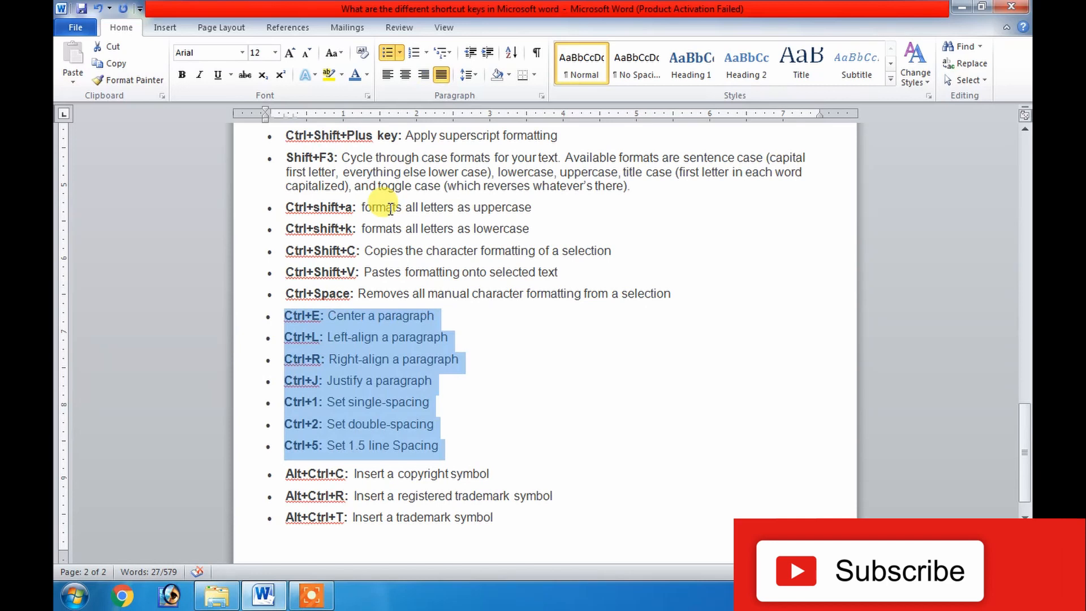
- Select the whole "Shift+F3" paragraph, justify it and return it to left alignment
{"action": "key", "text": "Up"}
{"action": "key", "text": "Up"}
{"action": "key", "text": "Up"}
{"action": "key", "text": "Up"}
{"action": "key", "text": "Up"}
{"action": "key", "text": "Up"}
{"action": "key", "text": "Up"}
{"action": "key", "text": "Up"}
{"action": "key", "text": "shift+End"}
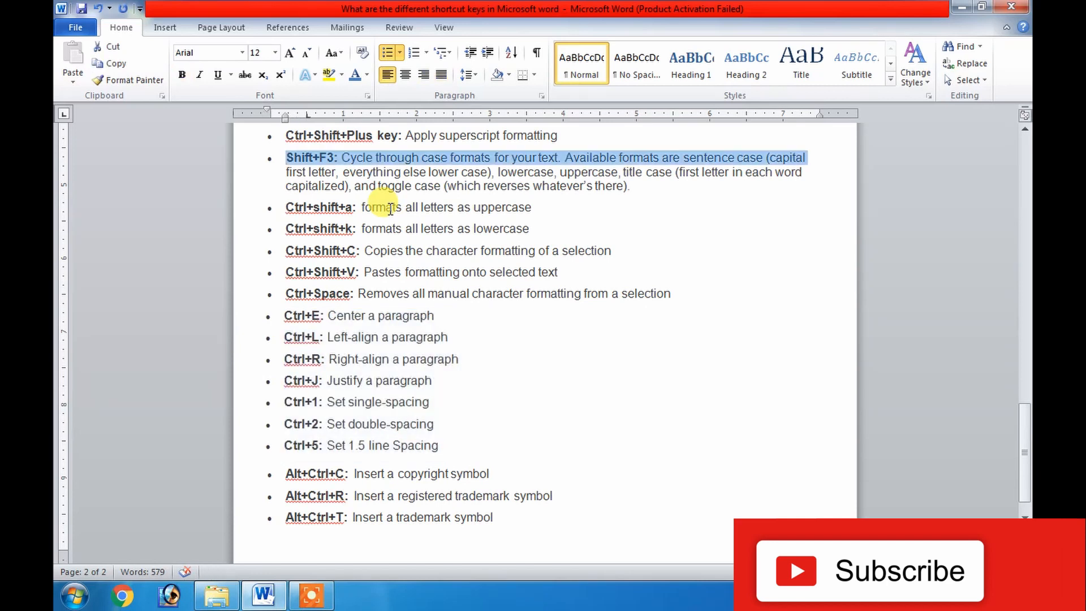
{"action": "key", "text": "ctrl+shift+Down"}
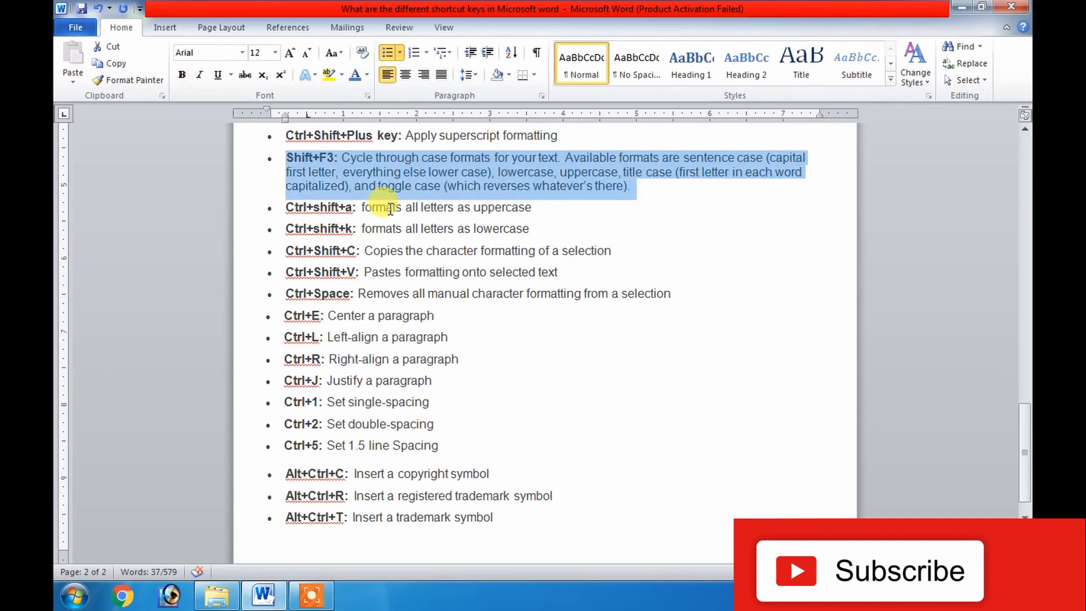
{"action": "key", "text": "ctrl+j"}
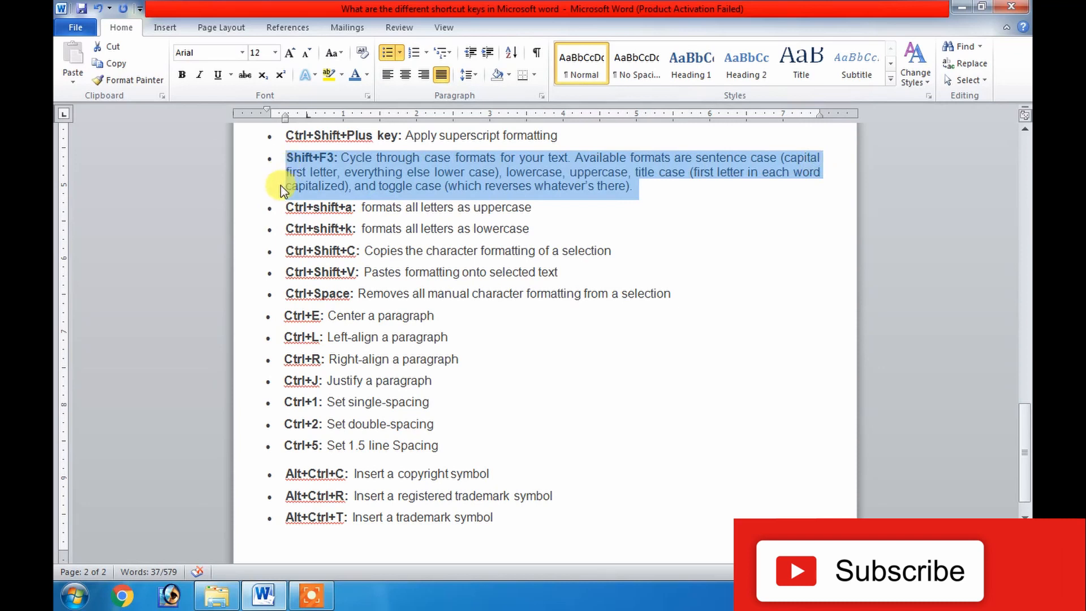
{"action": "key", "text": "ctrl+l"}
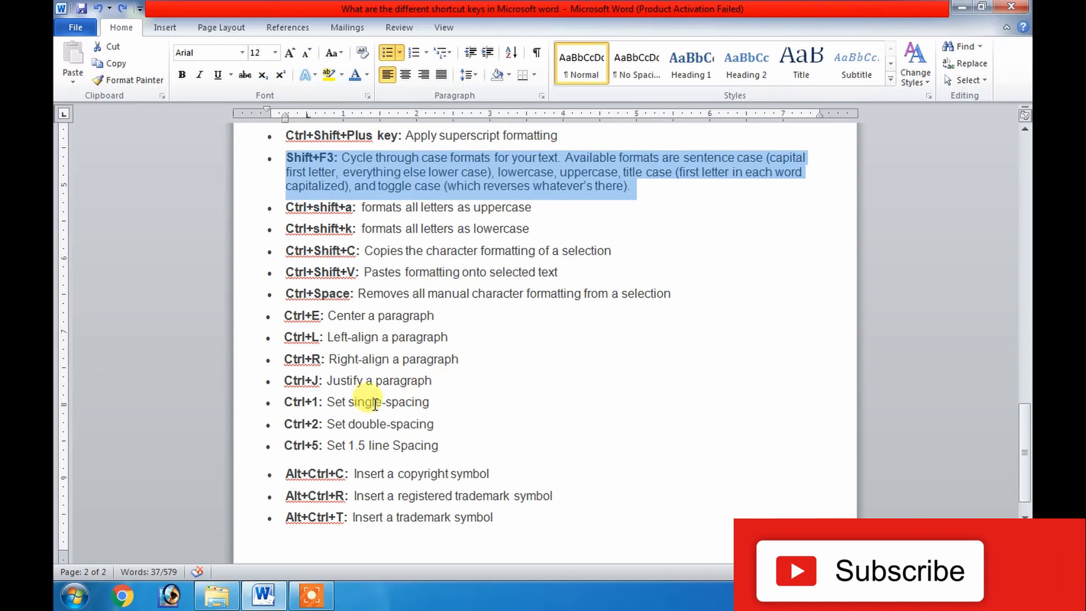
{"action": "left_click", "coordinate": [395, 403]}
{"action": "key", "text": "Up"}
{"action": "key", "text": "Up"}
{"action": "key", "text": "Up"}
{"action": "key", "text": "Up"}
{"action": "key", "text": "Up"}
{"action": "key", "text": "Up"}
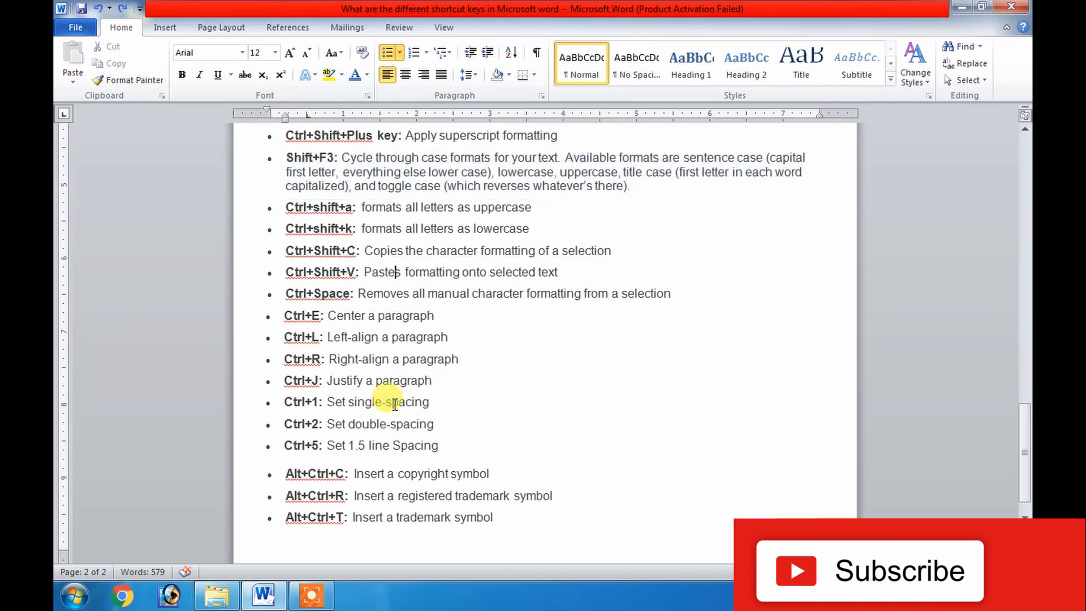
{"action": "key", "text": "Up"}
{"action": "key", "text": "Up"}
{"action": "key", "text": "Up"}
{"action": "key", "text": "Up"}
{"action": "key", "text": "Down"}
{"action": "key", "text": "Home"}
{"action": "key", "text": "shift+Down"}
{"action": "key", "text": "shift+Down"}
{"action": "key", "text": "shift+Down"}
{"action": "key", "text": "shift+Down"}
{"action": "key", "text": "shift+Down"}
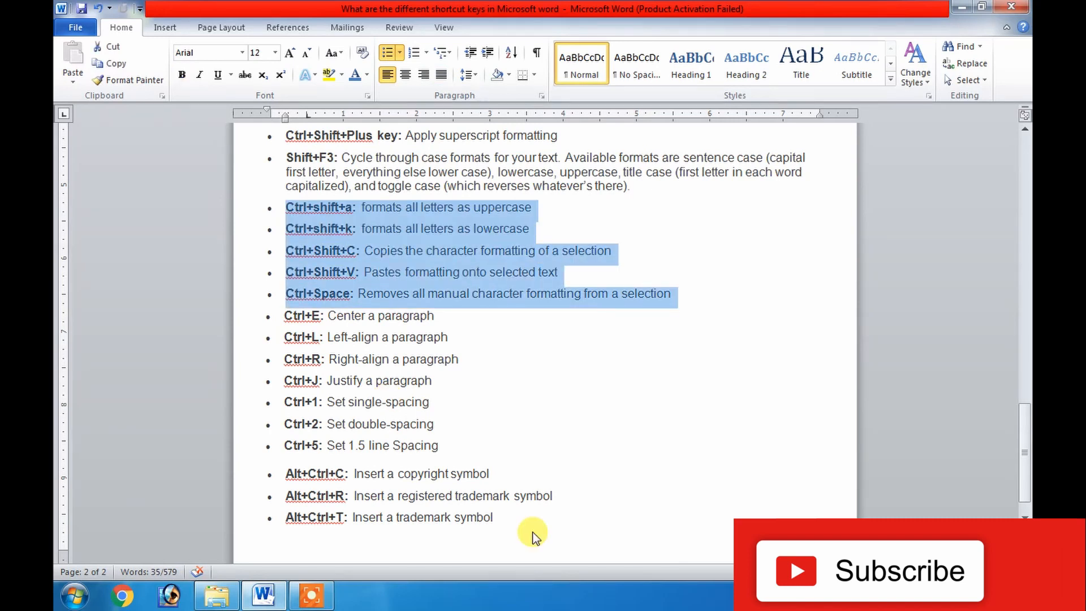
{"action": "key", "text": "End"}
{"action": "key", "text": "Down"}
{"action": "key", "text": "Down"}
{"action": "key", "text": "Down"}
{"action": "key", "text": "Down"}
{"action": "key", "text": "Down"}
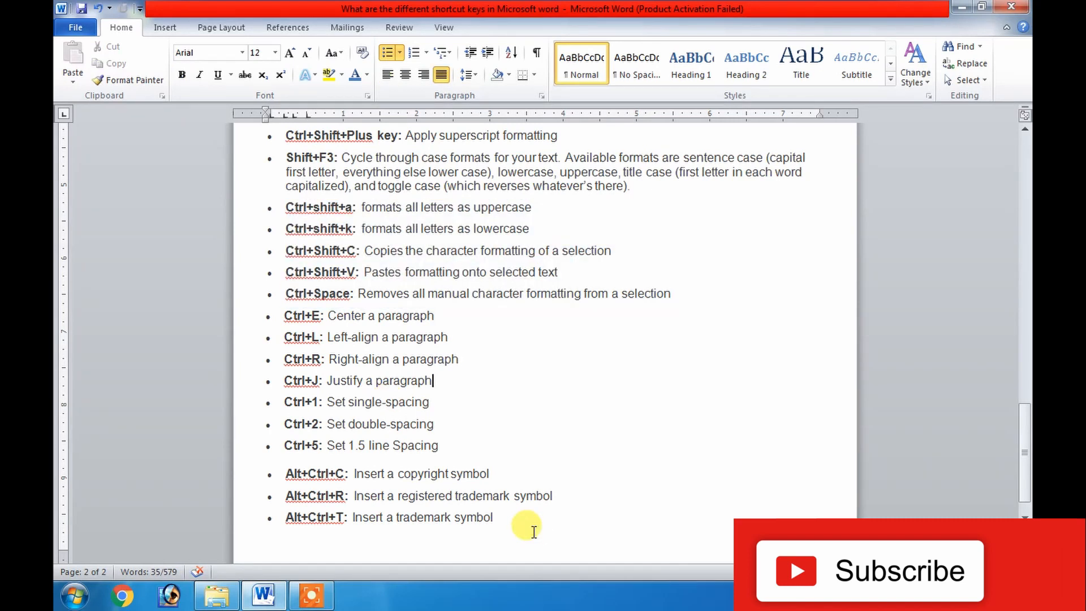
- Change the line spacing of the paragraphs from "Ctrl+E" through "Ctrl+1" to double, back to single, and finally to 1.5
{"action": "key", "text": "Up"}
{"action": "key", "text": "Up"}
{"action": "key", "text": "Down"}
{"action": "key", "text": "Down"}
{"action": "key", "text": "Down"}
{"action": "key", "text": "Up"}
{"action": "key", "text": "Up"}
{"action": "key", "text": "Up"}
{"action": "key", "text": "Up"}
{"action": "key", "text": "Up"}
{"action": "key", "text": "Up"}
{"action": "key", "text": "Home"}
{"action": "key", "text": "shift+Down"}
{"action": "key", "text": "shift+Down"}
{"action": "key", "text": "shift+Down"}
{"action": "key", "text": "shift+Down"}
{"action": "key", "text": "shift+Down"}
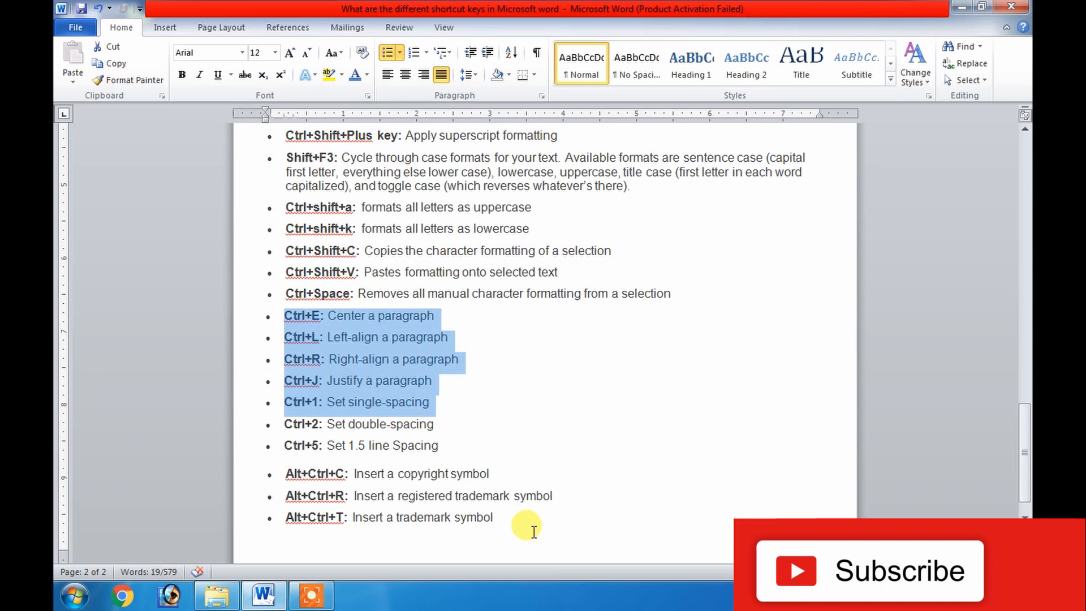
{"action": "key", "text": "ctrl+2"}
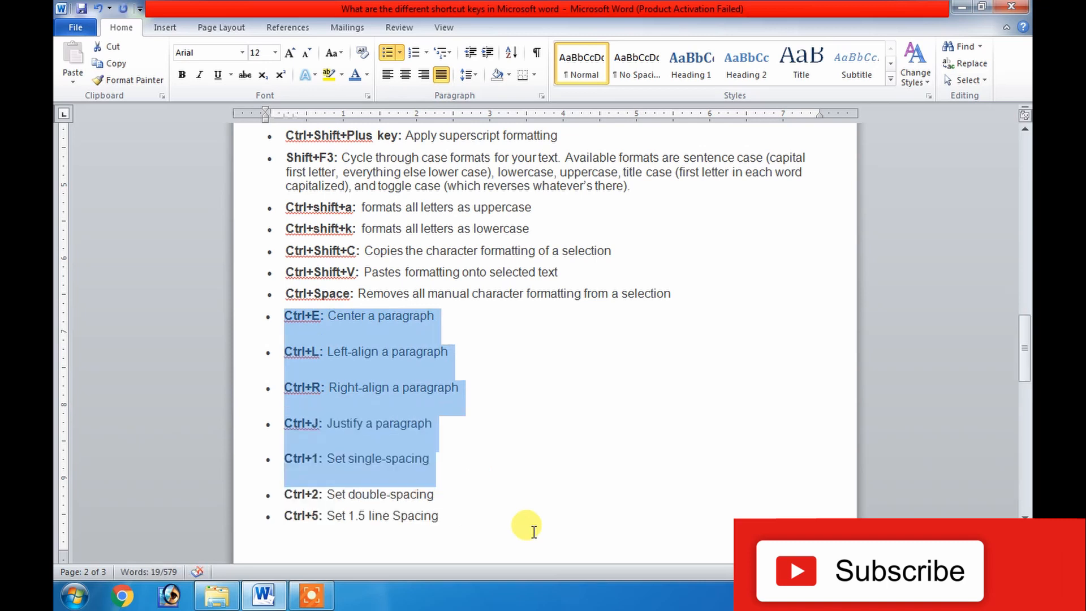
{"action": "key", "text": "ctrl+1"}
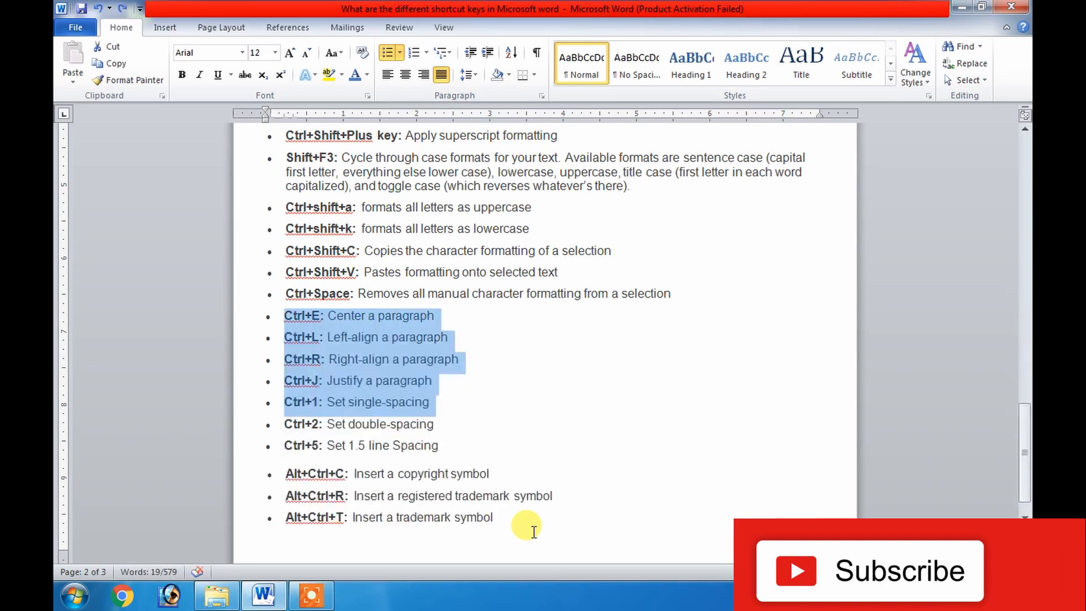
{"action": "key", "text": "ctrl+5"}
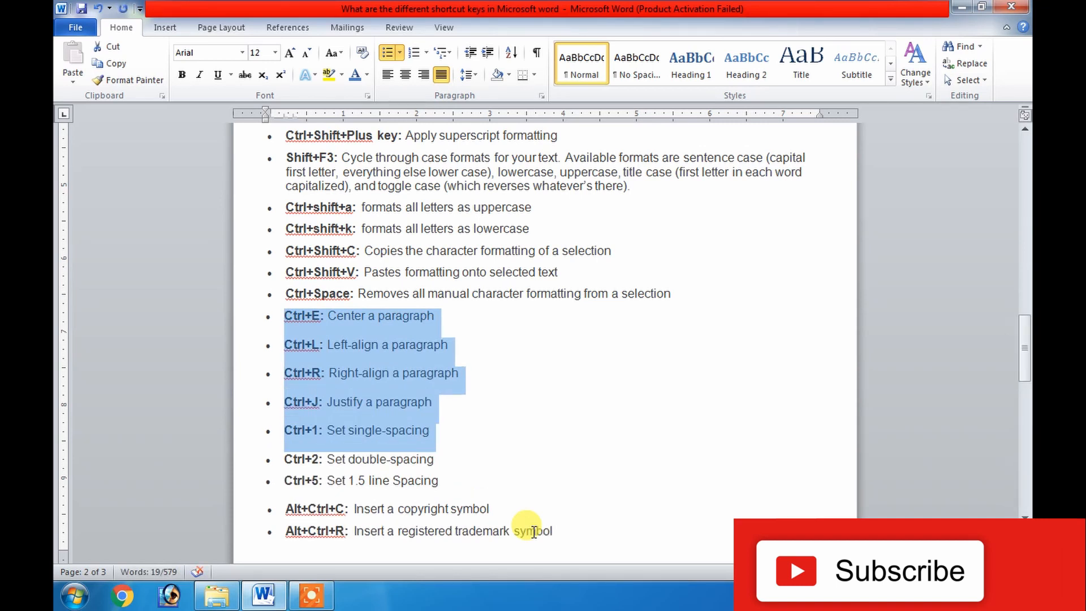
- Clear the selection and undo the 1.5 line spacing
{"action": "key", "text": "Down"}
{"action": "key", "text": "Down"}
{"action": "key", "text": "Up"}
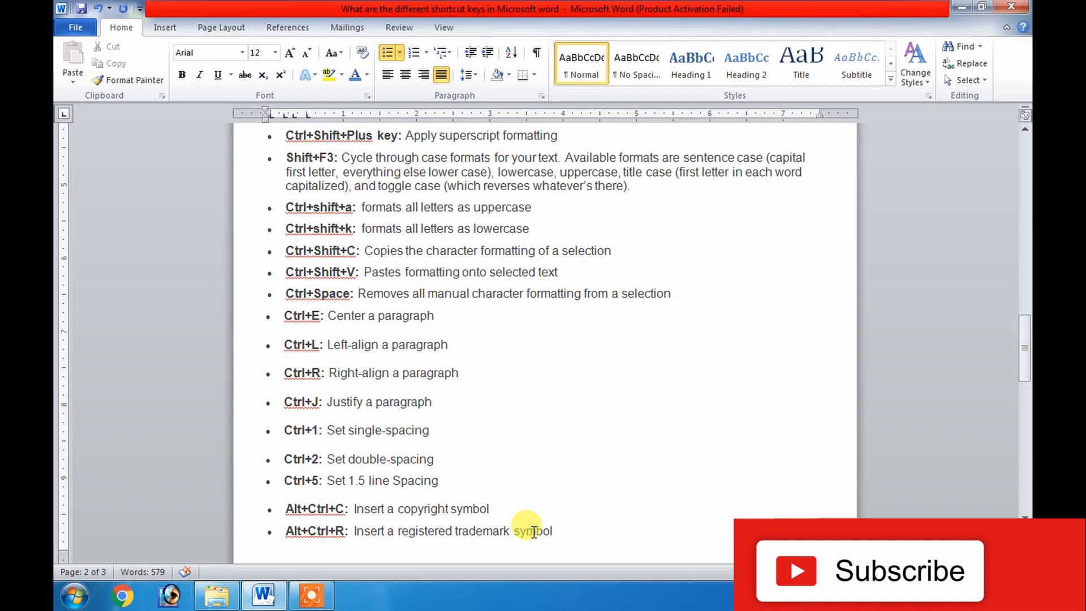
{"action": "key", "text": "ctrl+z"}
{"action": "key", "text": "Down"}
{"action": "key", "text": "Up"}
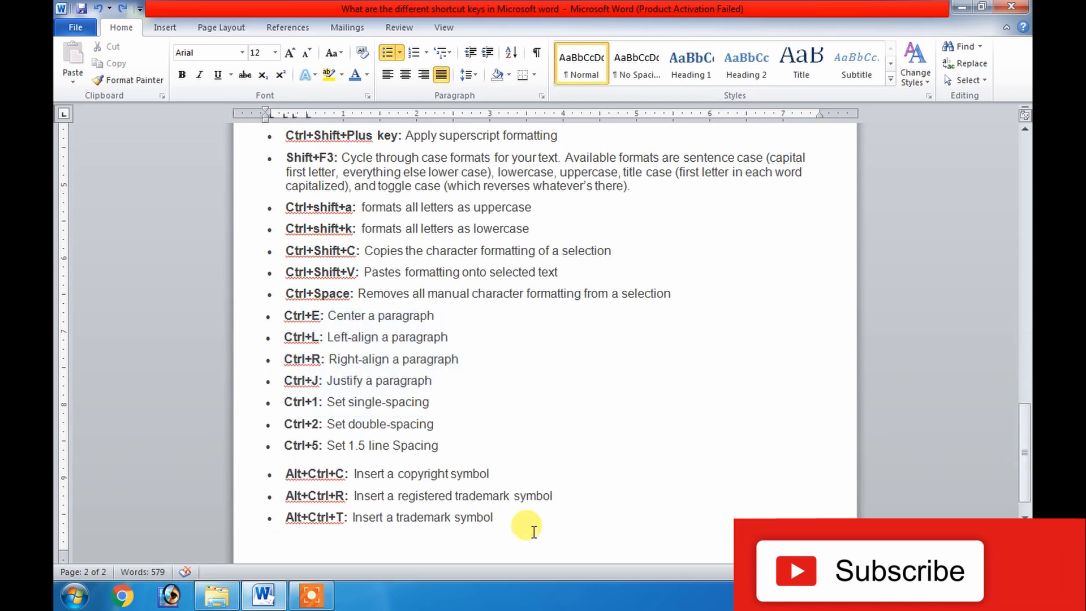
- Insert a copyright symbol in the "Alt+Ctrl+C" entry and delete it again
{"action": "key", "text": "Down"}
{"action": "key", "text": "Down"}
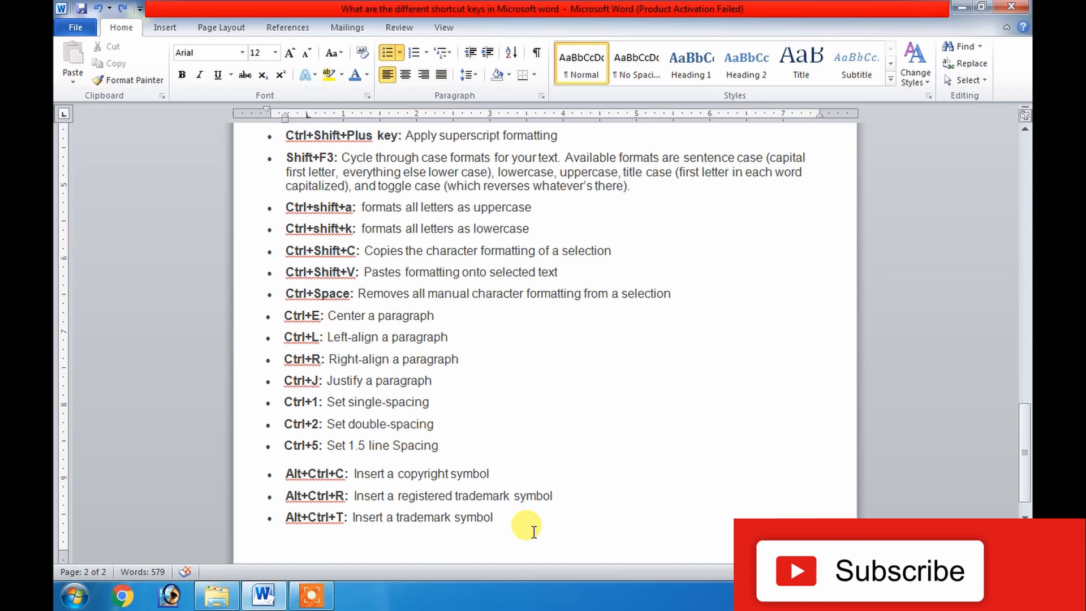
{"action": "key", "text": "ctrl+alt+c"}
{"action": "key", "text": "BackSpace"}
- Insert a registered trademark symbol at the end of the "Alt+Ctrl+R" entry and undo the insertion
{"action": "key", "text": "Down"}
{"action": "key", "text": "End"}
{"action": "key", "text": "ctrl+alt+r"}
{"action": "key", "text": "ctrl+z"}
- Insert a trademark symbol at the end of the "Alt+Ctrl+T" entry and undo the insertion
{"action": "left_click", "coordinate": [518, 523]}
{"action": "key", "text": "ctrl+alt+t"}
{"action": "key", "text": "ctrl+z"}
- Justify the three introductory paragraphs from "Even if you're familiar" up to the "Ctrl+N" entry
{"action": "key", "text": "Up"}
{"action": "key", "text": "Up"}
{"action": "key", "text": "Up"}
{"action": "key", "text": "Up"}
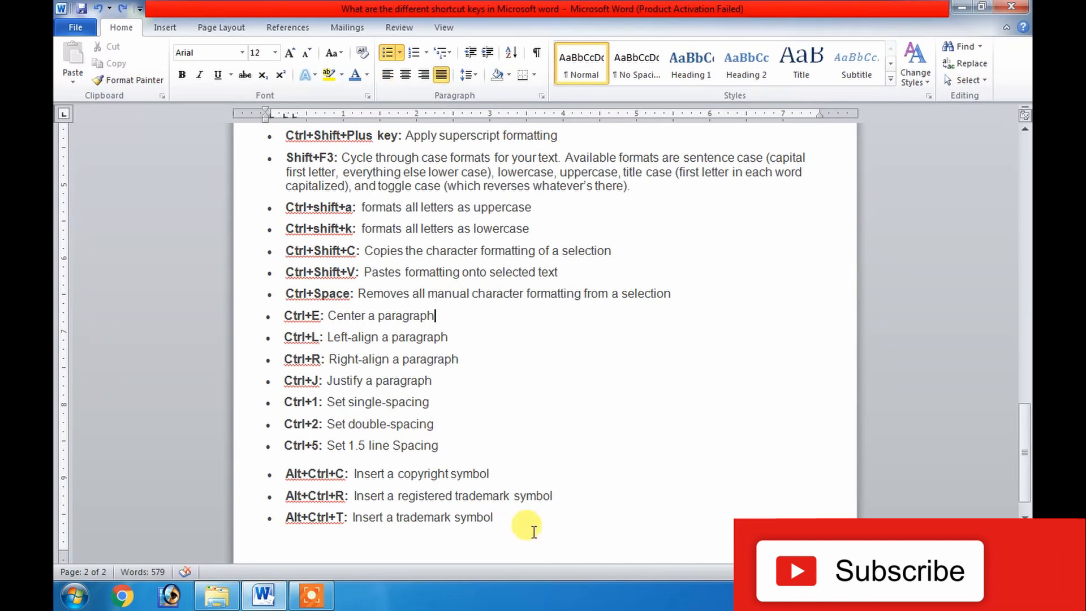
{"action": "key", "text": "Up"}
{"action": "key", "text": "Up"}
{"action": "key", "text": "Up"}
{"action": "key", "text": "Up"}
{"action": "key", "text": "Up"}
{"action": "key", "text": "Up"}
{"action": "key", "text": "Up"}
{"action": "key", "text": "Up"}
{"action": "key", "text": "Up"}
{"action": "key", "text": "Up"}
{"action": "key", "text": "Up"}
{"action": "key", "text": "Up"}
{"action": "key", "text": "Up"}
{"action": "key", "text": "Up"}
{"action": "key", "text": "Up"}
{"action": "key", "text": "Up"}
{"action": "key", "text": "Up"}
{"action": "key", "text": "Up"}
{"action": "key", "text": "Up"}
{"action": "key", "text": "Up"}
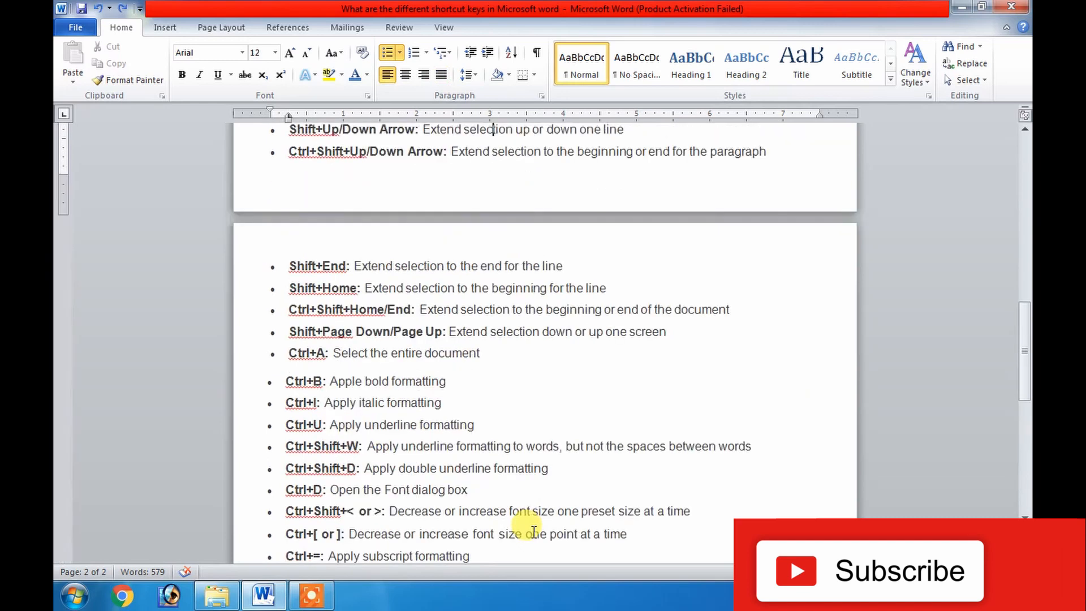
{"action": "key", "text": "Up"}
{"action": "key", "text": "Up"}
{"action": "key", "text": "Up"}
{"action": "key", "text": "Up"}
{"action": "key", "text": "Up"}
{"action": "key", "text": "Up"}
{"action": "key", "text": "Up"}
{"action": "key", "text": "Up"}
{"action": "key", "text": "Up"}
{"action": "key", "text": "Up"}
{"action": "key", "text": "Up"}
{"action": "key", "text": "Up"}
{"action": "key", "text": "Up"}
{"action": "key", "text": "Up"}
{"action": "key", "text": "Up"}
{"action": "key", "text": "Up"}
{"action": "key", "text": "Up"}
{"action": "key", "text": "Up"}
{"action": "key", "text": "Up"}
{"action": "key", "text": "Up"}
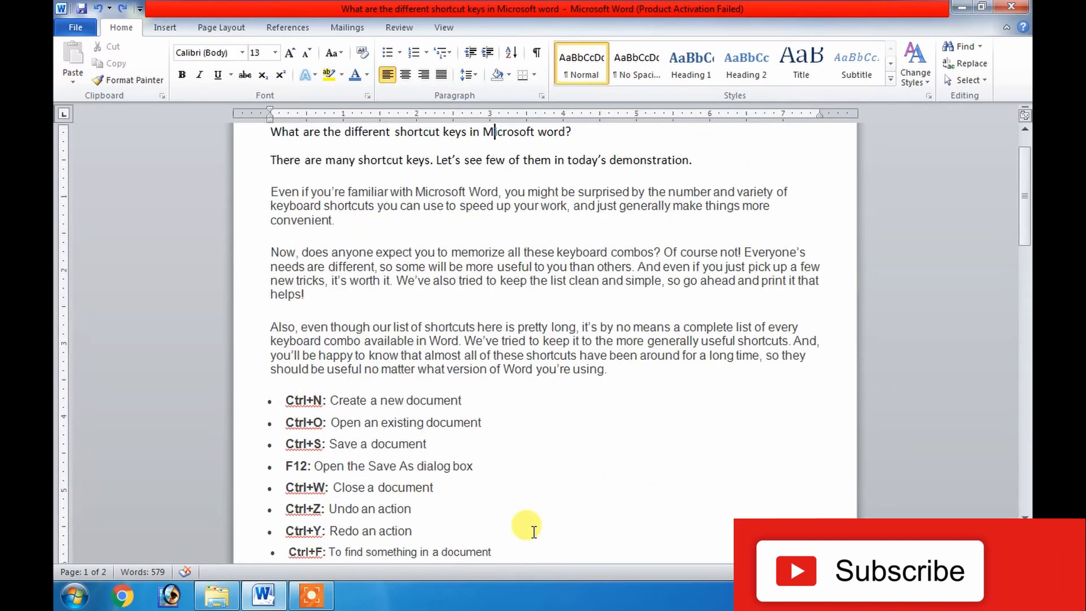
{"action": "key", "text": "Down"}
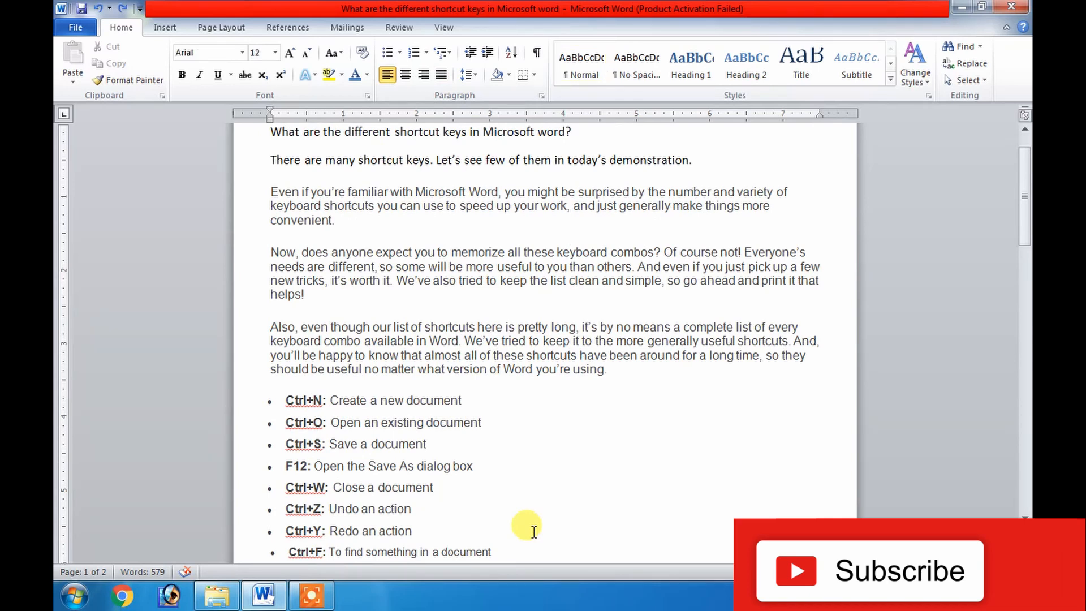
{"action": "key", "text": "Home"}
{"action": "key", "text": "shift+End"}
{"action": "key", "text": "shift+Down"}
{"action": "key", "text": "shift+Down"}
{"action": "key", "text": "shift+Down"}
{"action": "key", "text": "shift+Down"}
{"action": "key", "text": "shift+Down"}
{"action": "key", "text": "shift+Down"}
{"action": "key", "text": "shift+Down"}
{"action": "key", "text": "shift+Down"}
{"action": "key", "text": "shift+Down"}
{"action": "key", "text": "shift+Down"}
{"action": "key", "text": "shift+Down"}
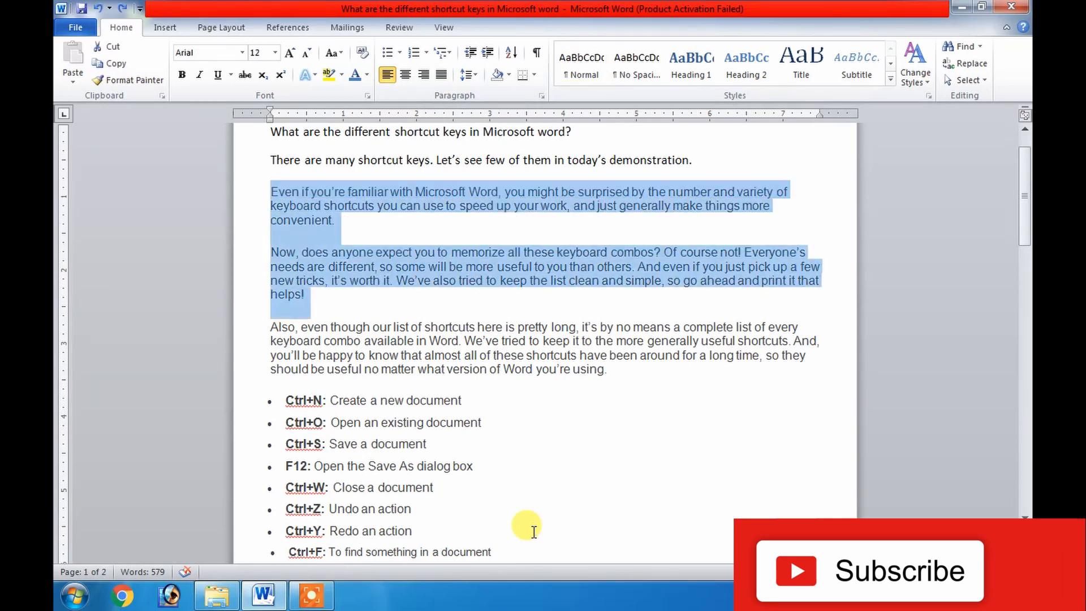
{"action": "key", "text": "shift+Down"}
{"action": "key", "text": "shift+Down"}
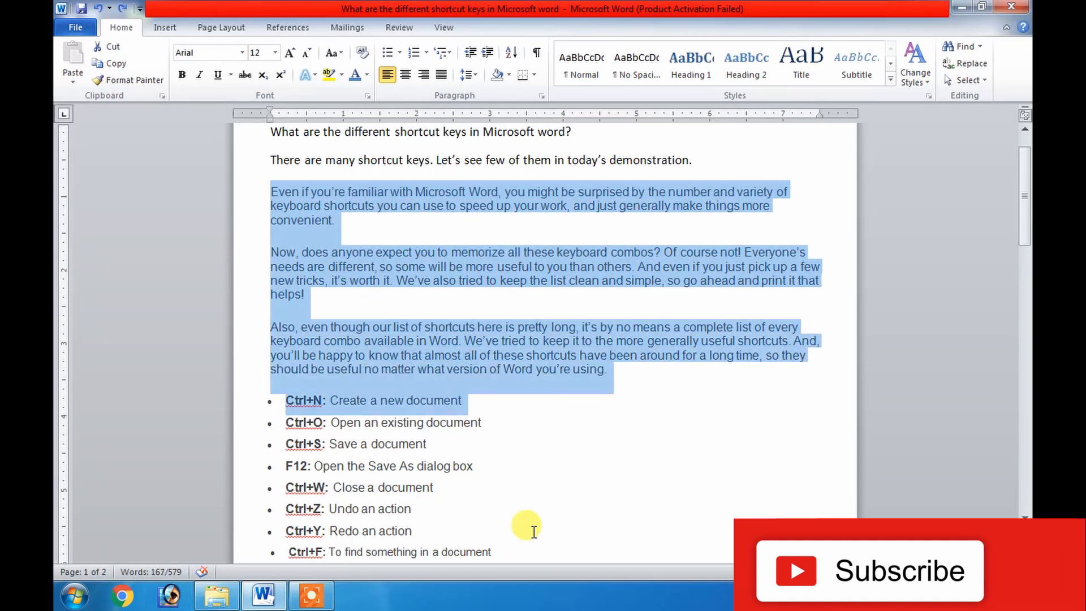
{"action": "key", "text": "shift+Up"}
{"action": "key", "text": "shift+Up"}
{"action": "key", "text": "shift+Down"}
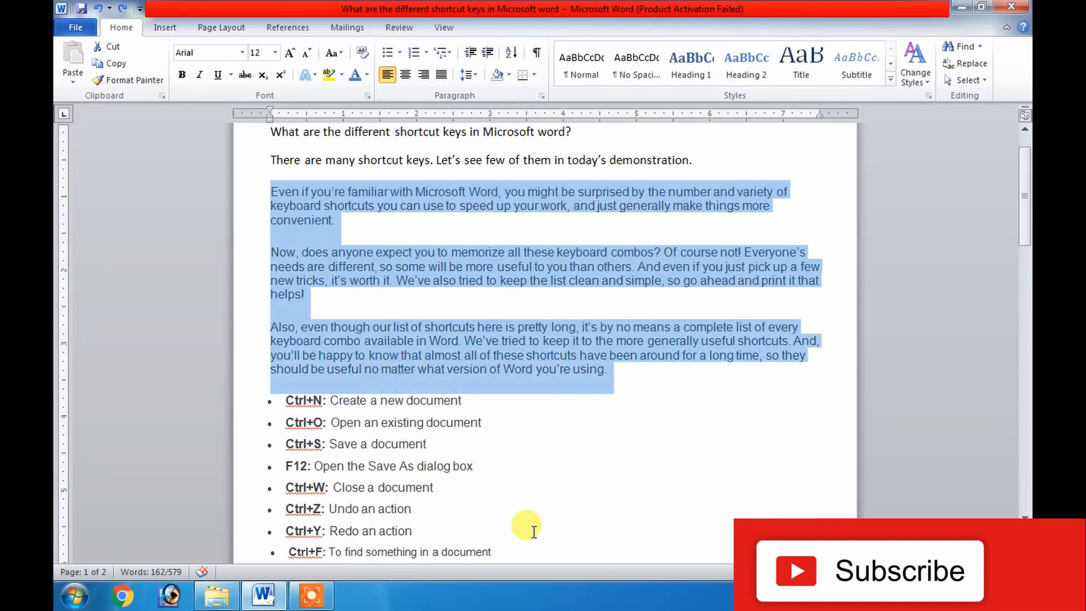
{"action": "key", "text": "ctrl+j"}
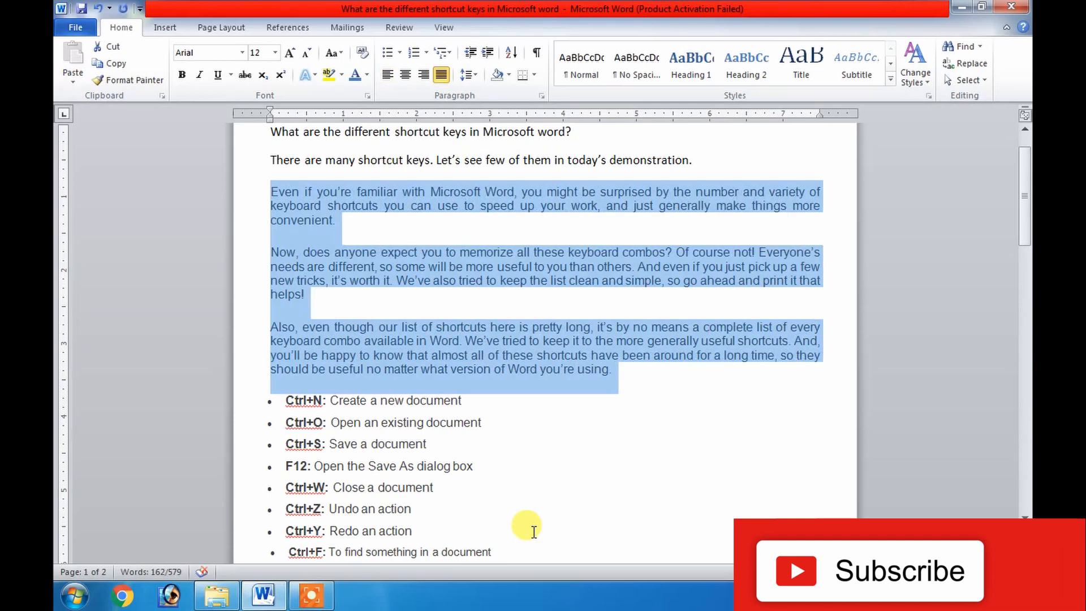
- Bold the three introductory paragraphs and switch their alignment to centered and finally to left
{"action": "key", "text": "ctrl+b"}
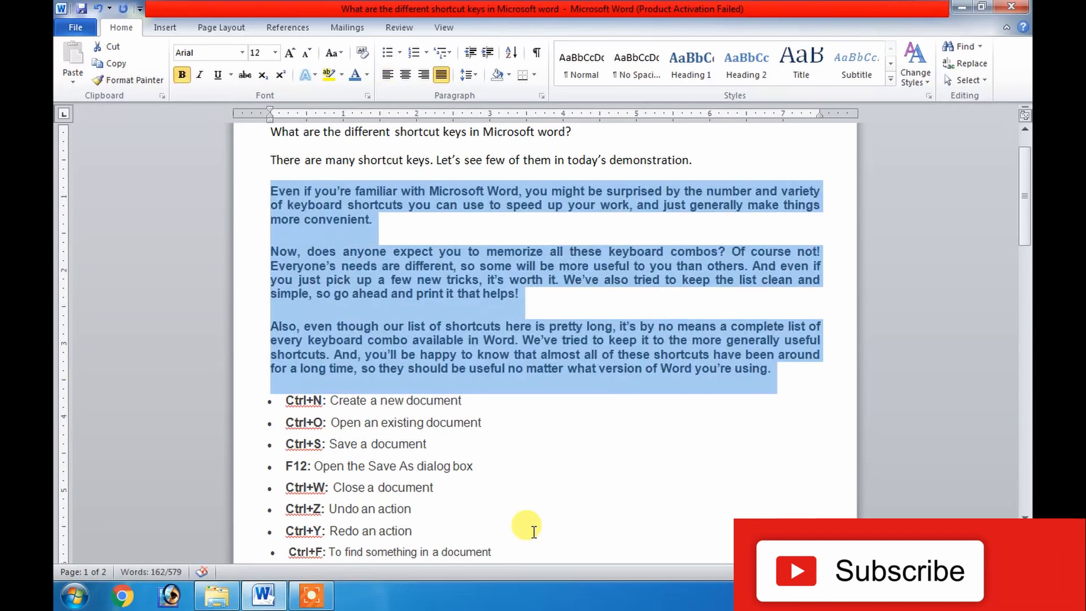
{"action": "key", "text": "ctrl+e"}
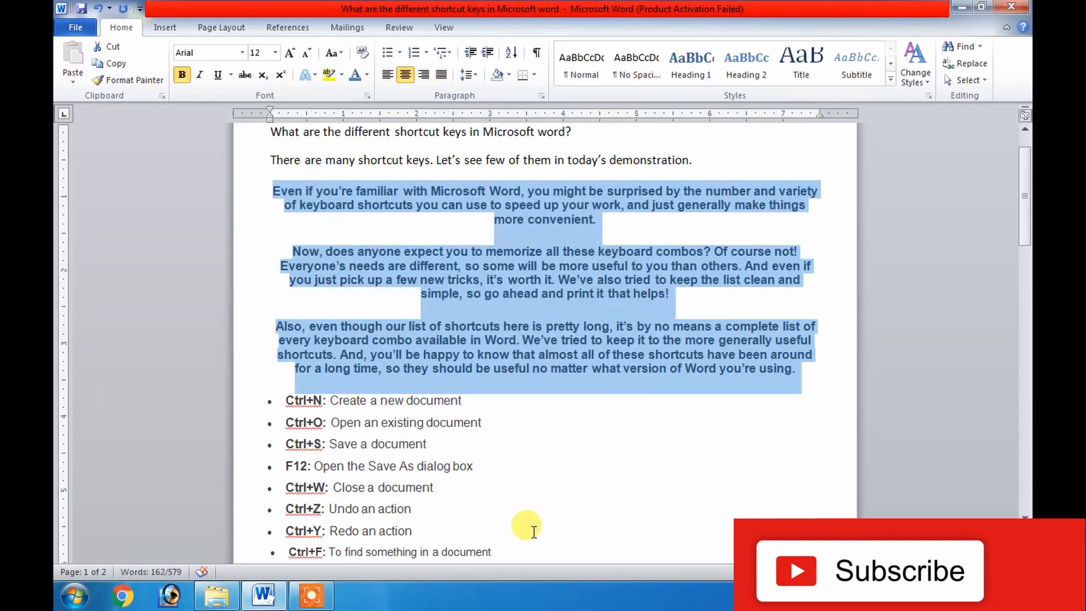
{"action": "key", "text": "ctrl+l"}
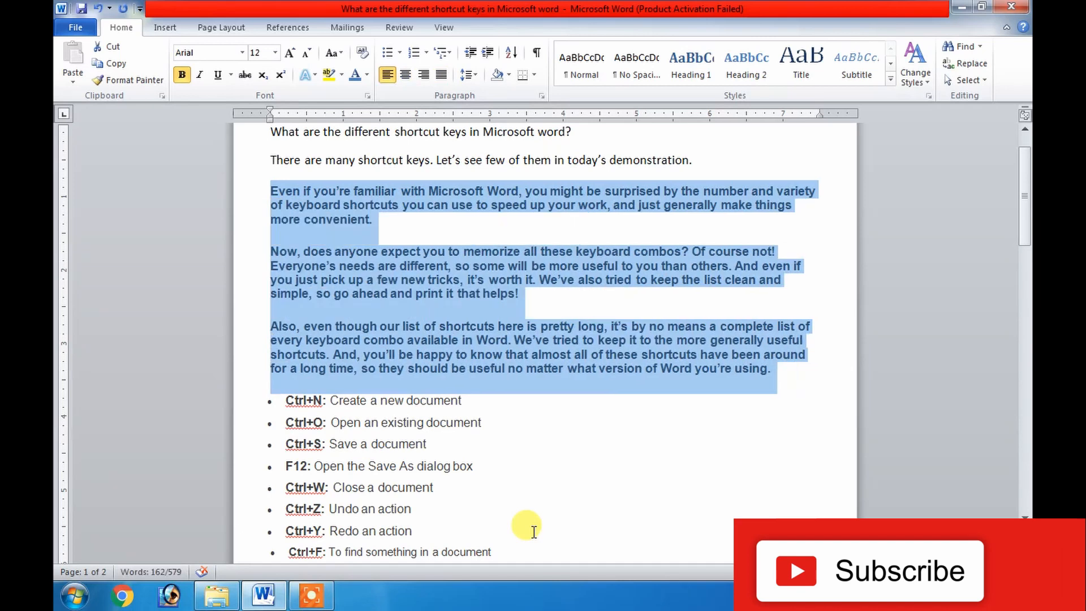
- Italicize the introductory paragraphs, remove their bold, justify them and take the italics off again
{"action": "key", "text": "ctrl+i"}
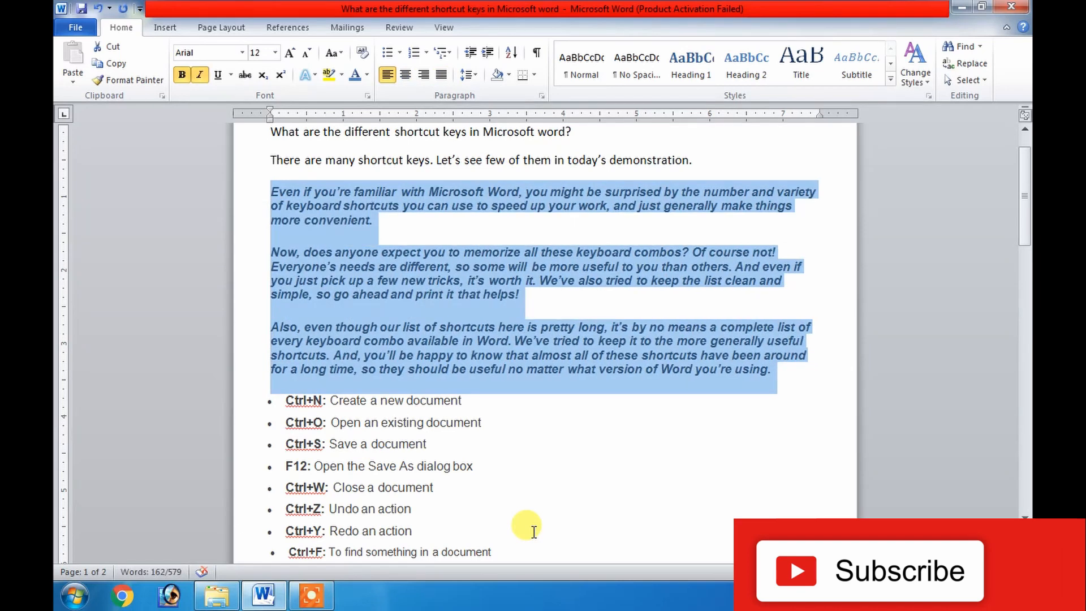
{"action": "key", "text": "ctrl+b"}
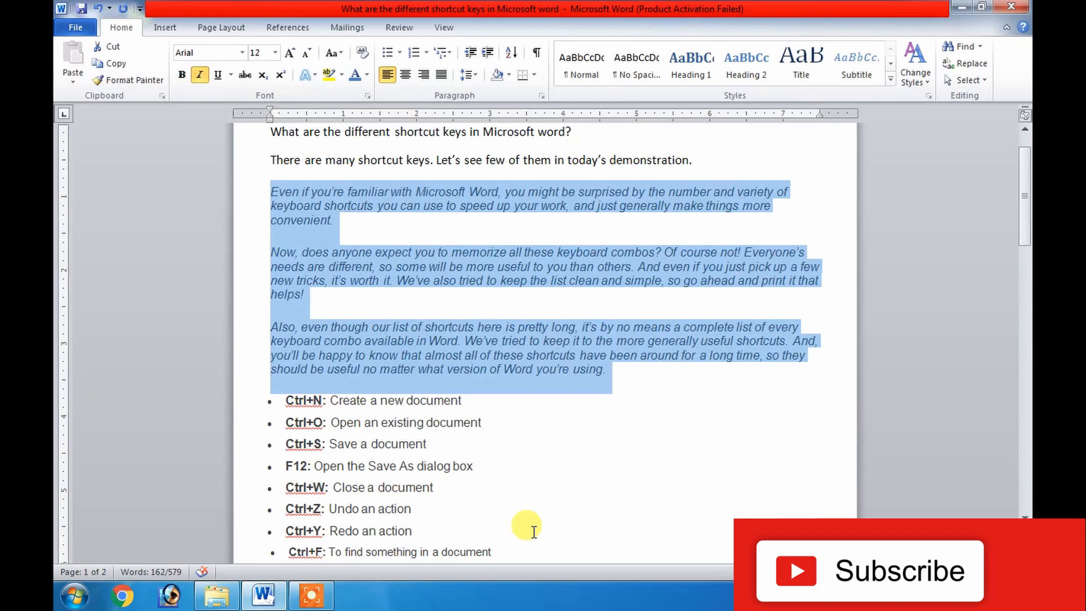
{"action": "key", "text": "ctrl+j"}
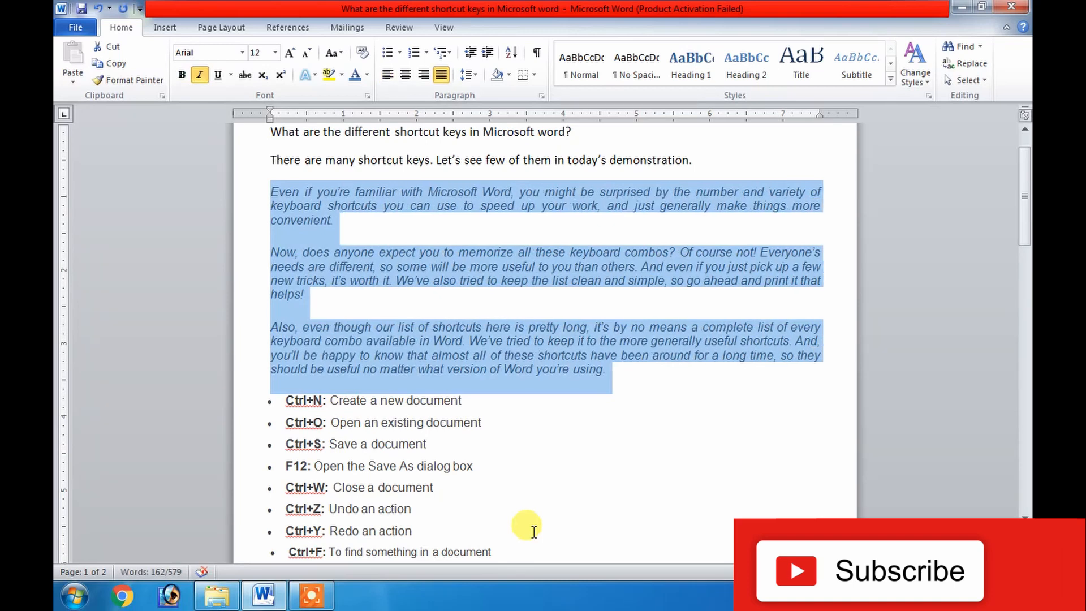
{"action": "key", "text": "ctrl+i"}
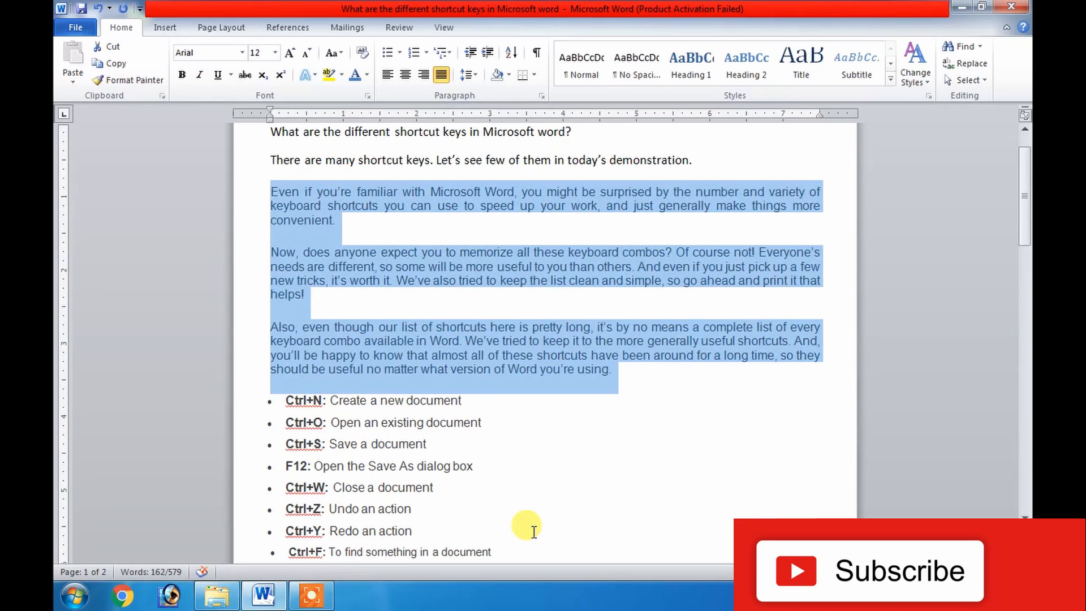
- Format the introductory paragraphs as all capitals, and cycle their case through lowercase and sentence case to uppercase
{"action": "key", "text": "ctrl+shift+a"}
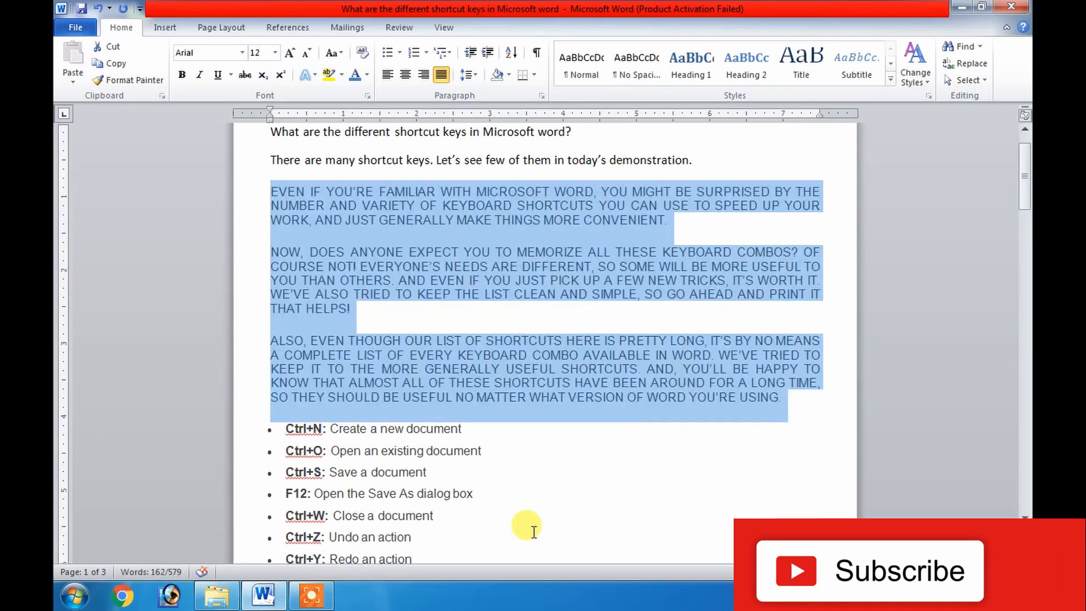
{"action": "key", "text": "shift+F3"}
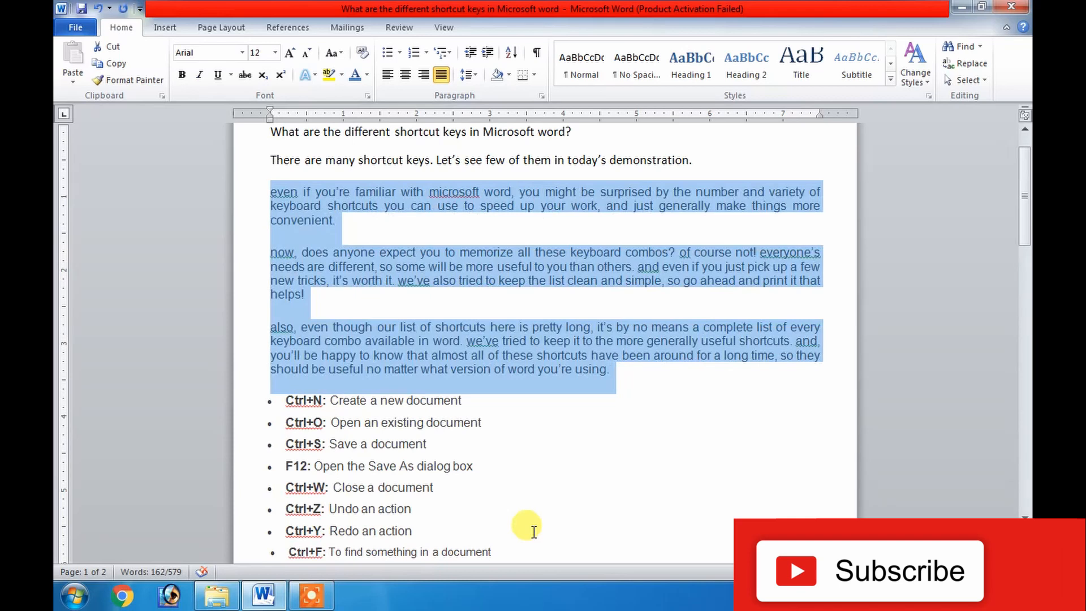
{"action": "key", "text": "shift+F3"}
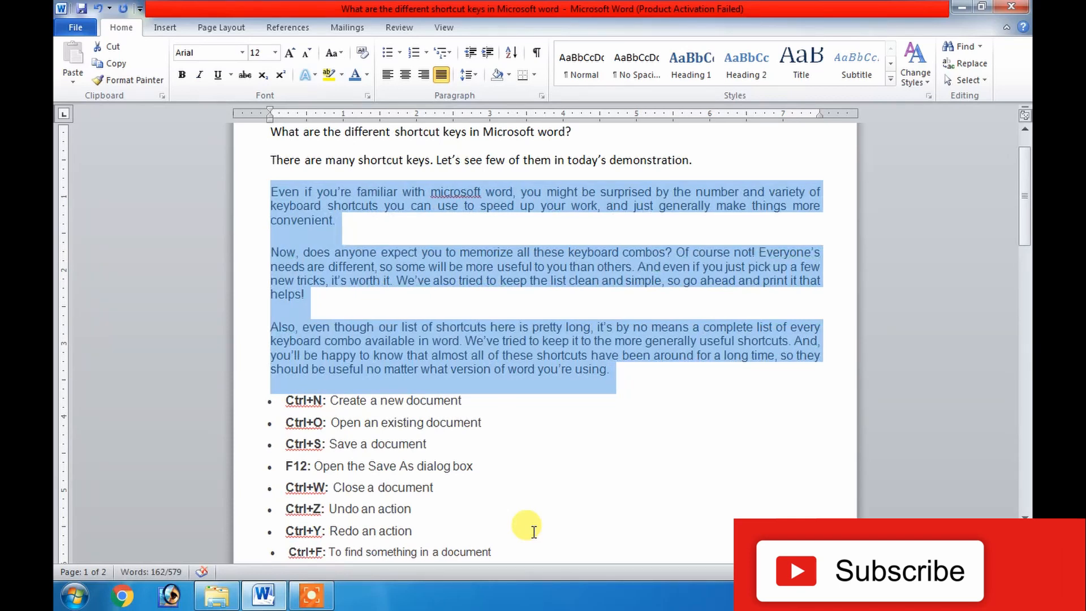
{"action": "key", "text": "shift+F3"}
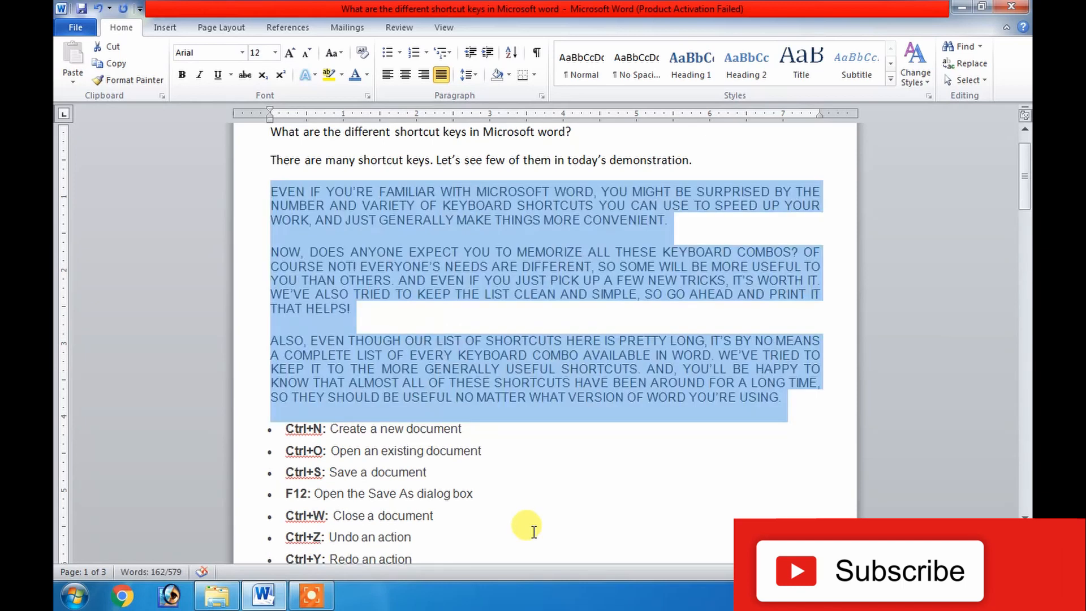
- Underline the three introductory paragraphs and clear the selection
{"action": "key", "text": "ctrl+u"}
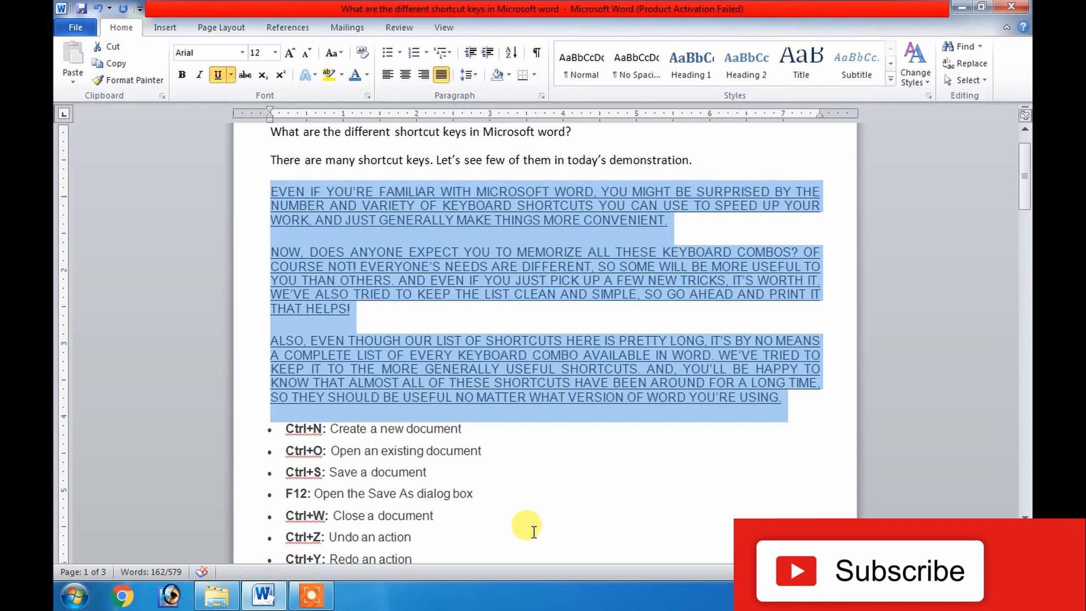
{"action": "key", "text": "Down"}
{"action": "key", "text": "Down"}
{"action": "key", "text": "Down"}
{"action": "key", "text": "Down"}
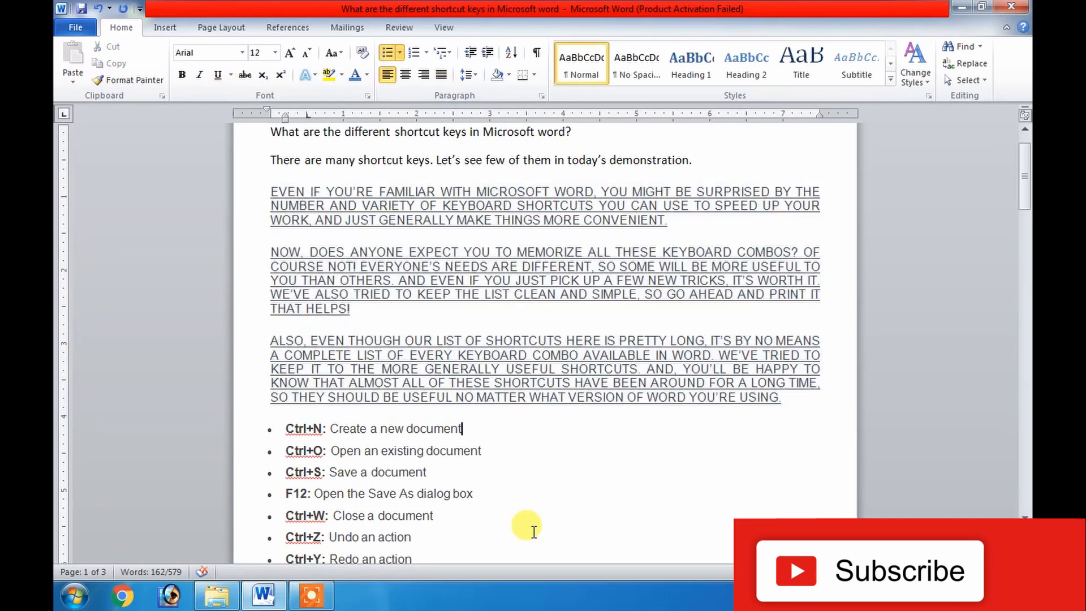
- Remove the blank page that follows the trademark symbol entry at the end of the document
{"action": "scroll", "coordinate": [534, 532], "scroll_direction": "down", "scroll_amount": 11}
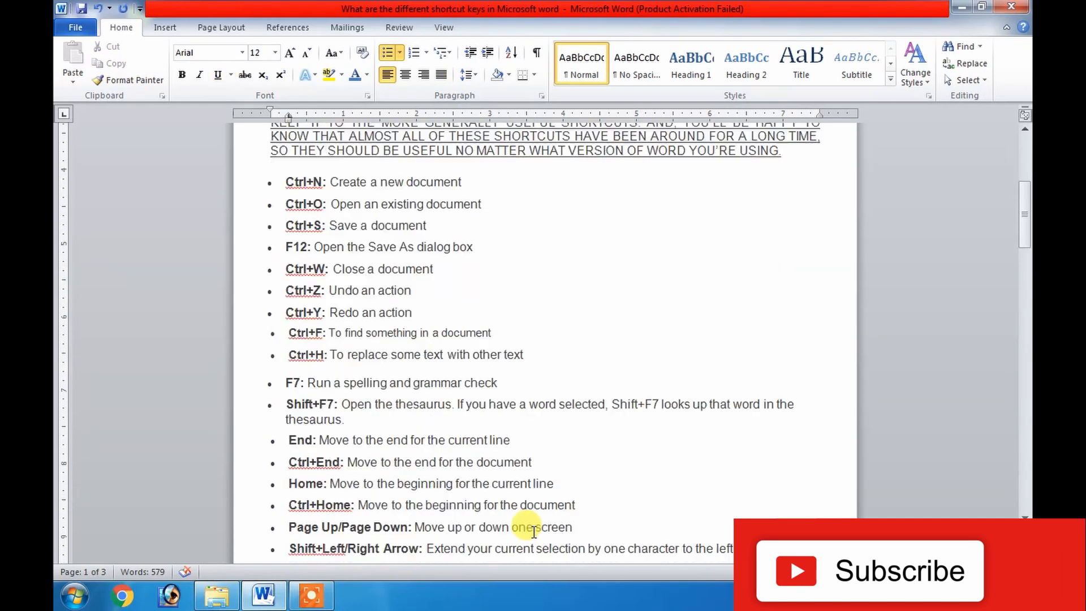
{"action": "scroll", "coordinate": [534, 532], "scroll_direction": "down", "scroll_amount": 8}
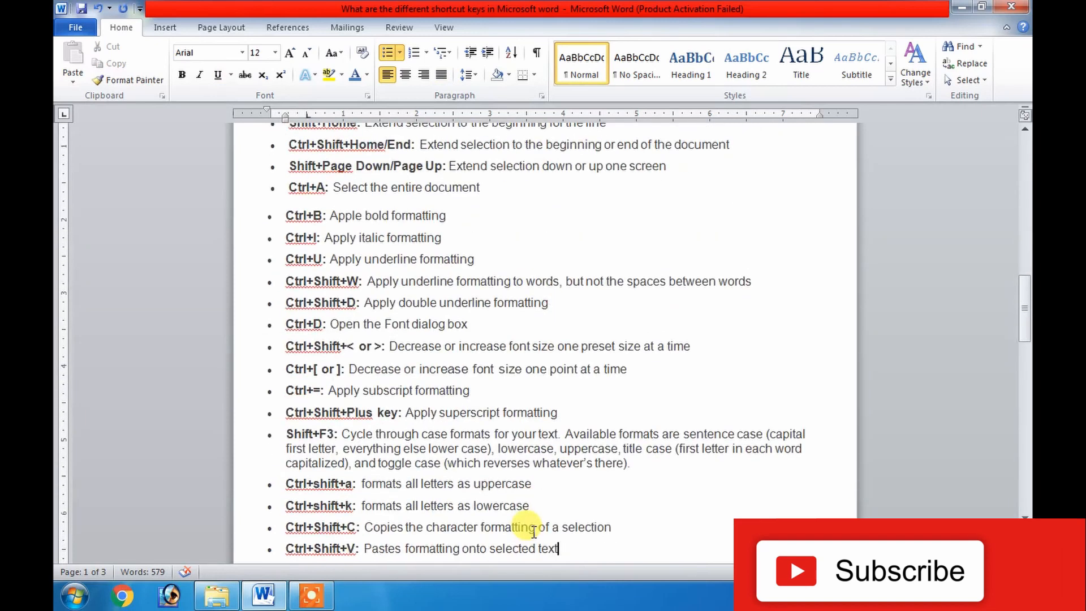
{"action": "key", "text": "ctrl+End"}
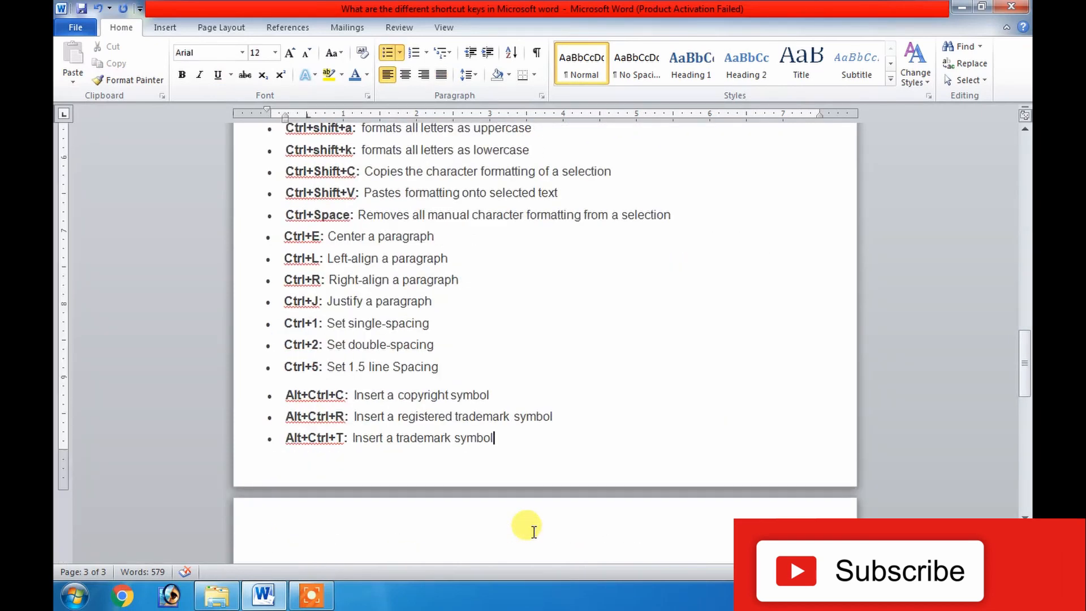
{"action": "key", "text": "Delete"}
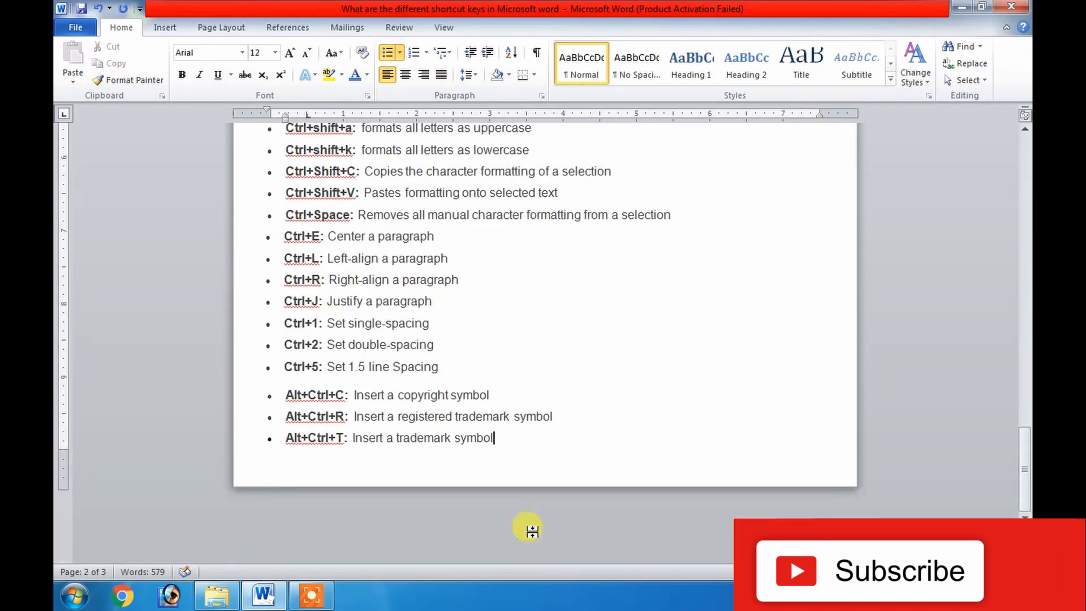
- Review the shortcut list backwards from the trademark symbol entry up to the introductory paragraphs
{"action": "key", "text": "Up"}
{"action": "key", "text": "Up"}
{"action": "key", "text": "Up"}
{"action": "key", "text": "Up"}
{"action": "key", "text": "Up"}
{"action": "key", "text": "Up"}
{"action": "key", "text": "Up"}
{"action": "key", "text": "Up"}
{"action": "key", "text": "Up"}
{"action": "key", "text": "Up"}
{"action": "key", "text": "Up"}
{"action": "key", "text": "Up"}
{"action": "key", "text": "Up"}
{"action": "key", "text": "Up"}
{"action": "key", "text": "Up"}
{"action": "key", "text": "Up"}
{"action": "key", "text": "Up"}
{"action": "key", "text": "Up"}
{"action": "key", "text": "Up"}
{"action": "key", "text": "Up"}
{"action": "key", "text": "Up"}
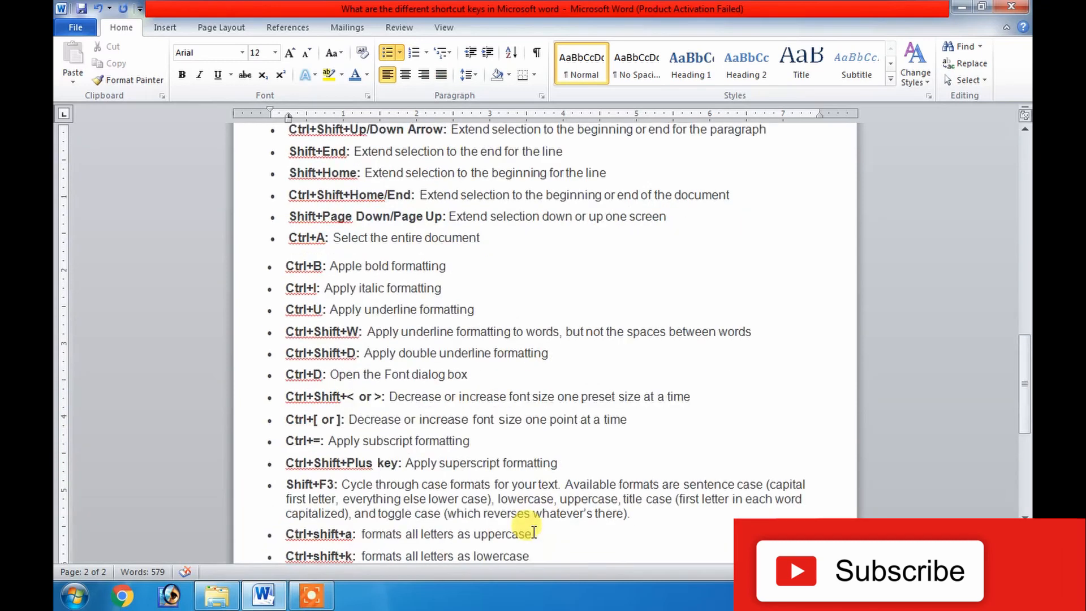
{"action": "key", "text": "Up"}
{"action": "key", "text": "Up"}
{"action": "key", "text": "Up"}
{"action": "key", "text": "Up"}
{"action": "key", "text": "Up"}
{"action": "key", "text": "Up"}
{"action": "key", "text": "Up"}
{"action": "key", "text": "Up"}
{"action": "key", "text": "Up"}
{"action": "key", "text": "Up"}
{"action": "key", "text": "Up"}
{"action": "key", "text": "Up"}
{"action": "key", "text": "Up"}
{"action": "key", "text": "Up"}
{"action": "key", "text": "Up"}
{"action": "key", "text": "Up"}
{"action": "key", "text": "Up"}
{"action": "key", "text": "Up"}
{"action": "key", "text": "Up"}
{"action": "key", "text": "Up"}
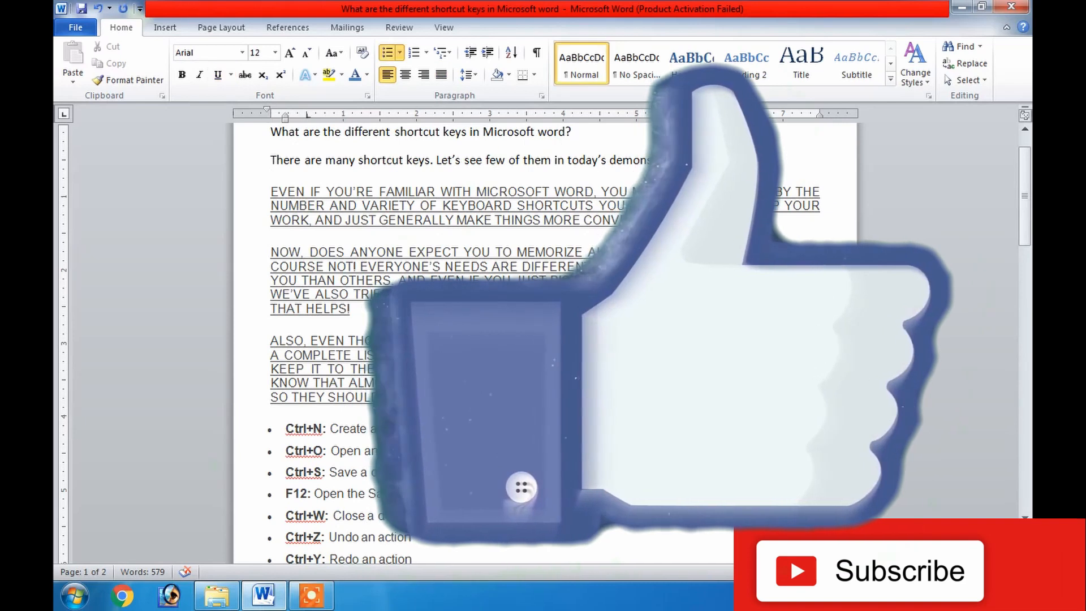
- Review the whole shortcut list from the document's beginning down to the symbol shortcuts at its end
{"action": "key", "text": "Down"}
{"action": "key", "text": "Down"}
{"action": "key", "text": "Down"}
{"action": "key", "text": "Down"}
{"action": "key", "text": "Down"}
{"action": "key", "text": "Down"}
{"action": "key", "text": "Down"}
{"action": "key", "text": "Down"}
{"action": "key", "text": "Down"}
{"action": "key", "text": "Down"}
{"action": "key", "text": "Down"}
{"action": "key", "text": "Down"}
{"action": "key", "text": "Down"}
{"action": "key", "text": "Down"}
{"action": "key", "text": "Down"}
{"action": "key", "text": "Down"}
{"action": "key", "text": "Down"}
{"action": "key", "text": "Down"}
{"action": "key", "text": "Down"}
{"action": "key", "text": "Down"}
{"action": "key", "text": "Down"}
{"action": "key", "text": "Down"}
{"action": "key", "text": "Down"}
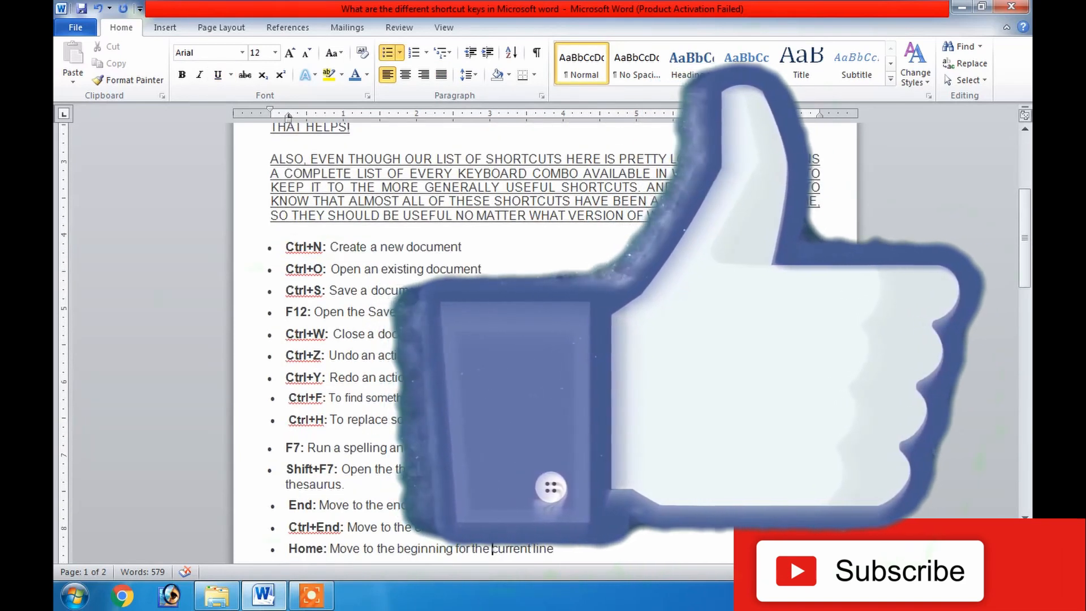
{"action": "key", "text": "Down"}
{"action": "key", "text": "Down"}
{"action": "key", "text": "Down"}
{"action": "key", "text": "Down"}
{"action": "key", "text": "Down"}
{"action": "key", "text": "Down"}
{"action": "key", "text": "Down"}
{"action": "key", "text": "Down"}
{"action": "key", "text": "Down"}
{"action": "key", "text": "Down"}
{"action": "key", "text": "Down"}
{"action": "key", "text": "Down"}
{"action": "key", "text": "Down"}
{"action": "key", "text": "Down"}
{"action": "key", "text": "Down"}
{"action": "key", "text": "Down"}
{"action": "key", "text": "Down"}
{"action": "key", "text": "Down"}
{"action": "key", "text": "Down"}
{"action": "key", "text": "Down"}
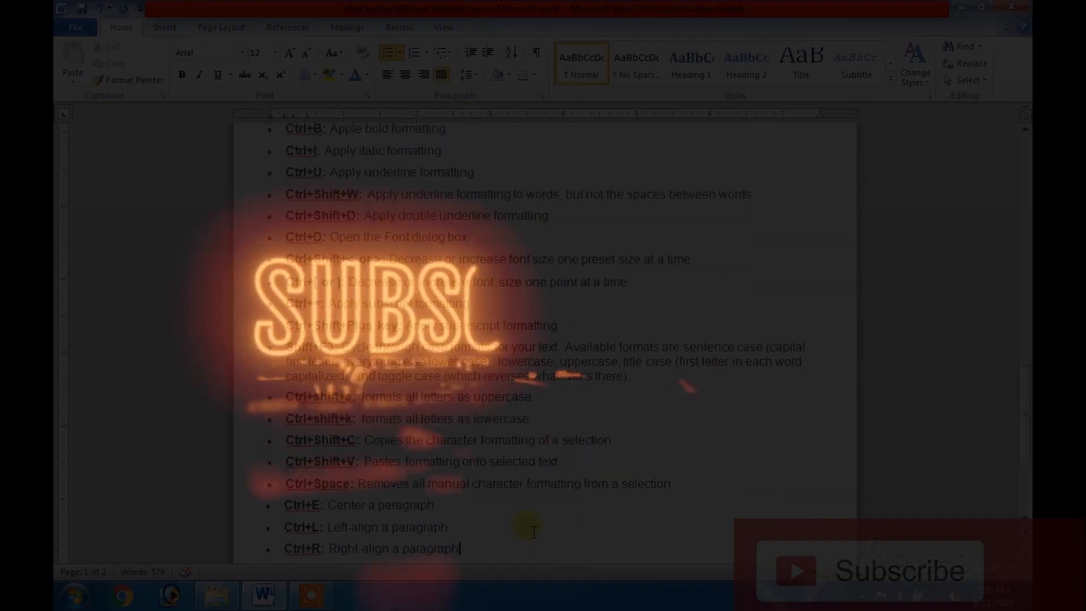
{"action": "key", "text": "Down"}
{"action": "key", "text": "Down"}
{"action": "key", "text": "Down"}
{"action": "key", "text": "Down"}
{"action": "key", "text": "Down"}
{"action": "key", "text": "Down"}
{"action": "key", "text": "Down"}
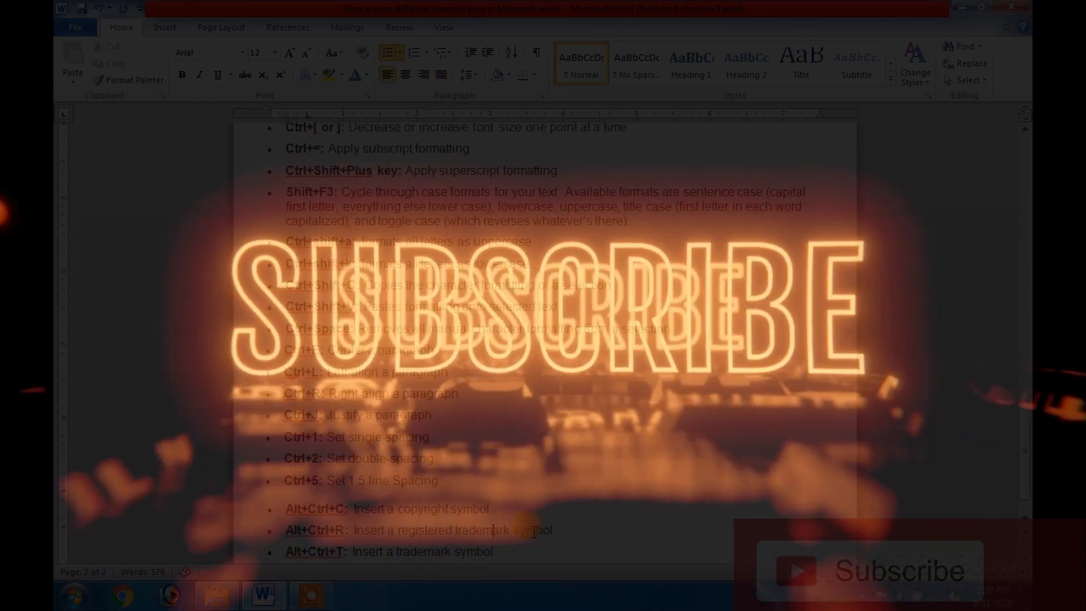